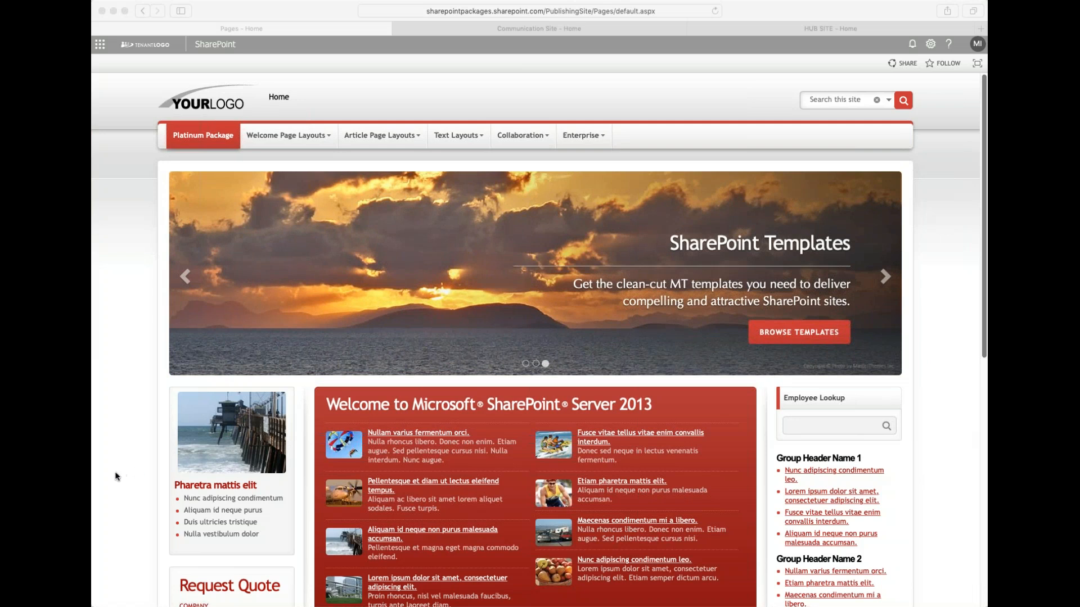
- Examine the SharePoint home page layout from the carousel down to the footer
{"action": "scroll", "coordinate": [113, 477], "scroll_direction": "down", "scroll_amount": 10}
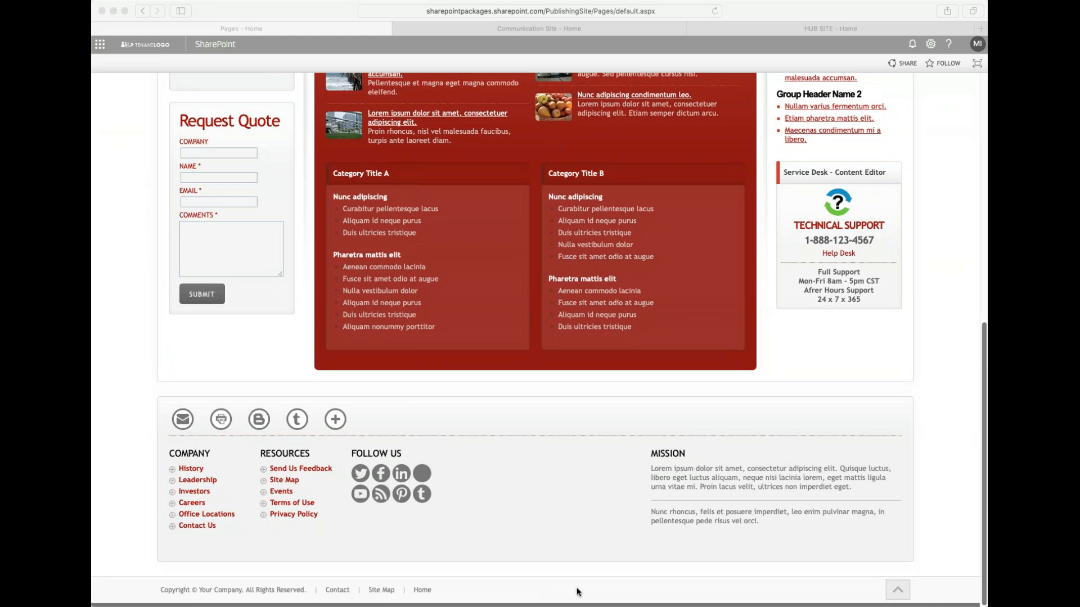
{"action": "scroll", "coordinate": [536, 594], "scroll_direction": "up", "scroll_amount": 8}
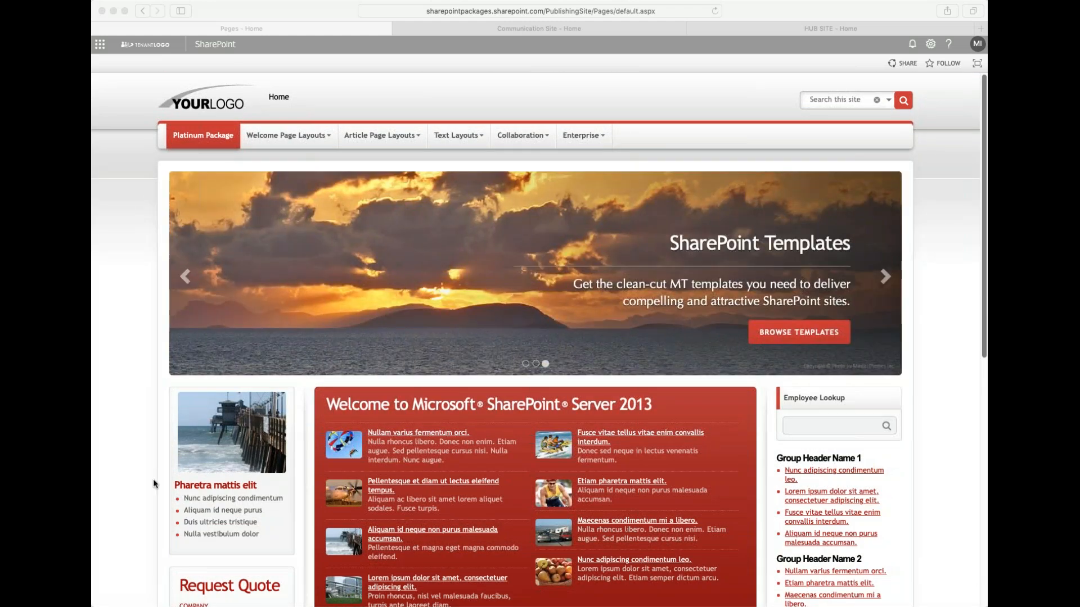
{"action": "scroll", "coordinate": [506, 498], "scroll_direction": "down", "scroll_amount": 8}
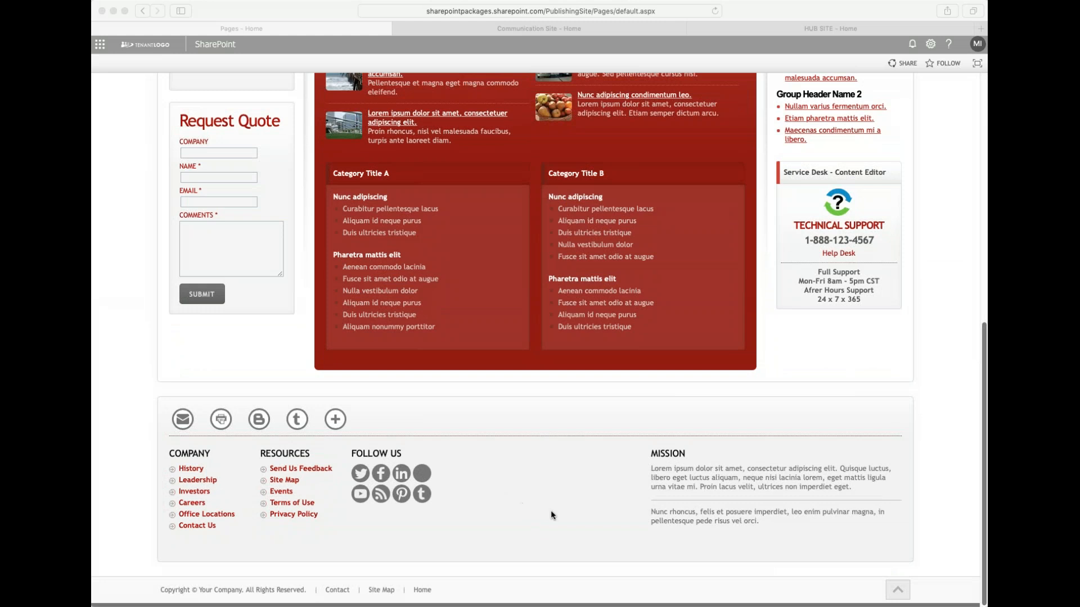
{"action": "scroll", "coordinate": [537, 533], "scroll_direction": "up", "scroll_amount": 1}
{"action": "scroll", "coordinate": [535, 536], "scroll_direction": "down", "scroll_amount": 1}
{"action": "scroll", "coordinate": [562, 597], "scroll_direction": "up", "scroll_amount": 6}
{"action": "scroll", "coordinate": [513, 605], "scroll_direction": "up", "scroll_amount": 3}
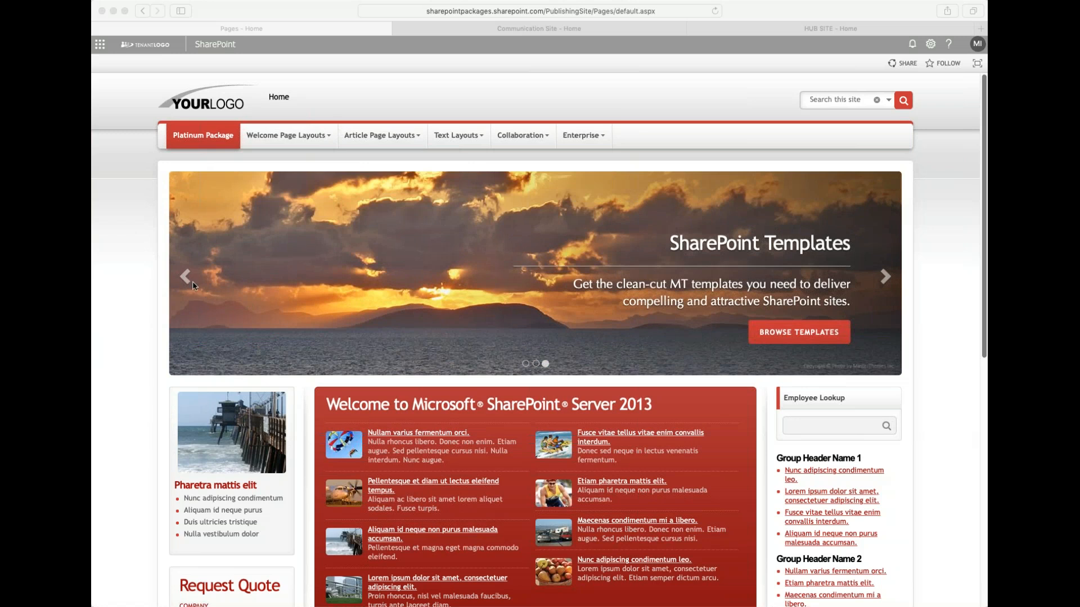
- Step through the home page carousel slides and jump back to the top of the page
{"action": "left_click", "coordinate": [886, 287]}
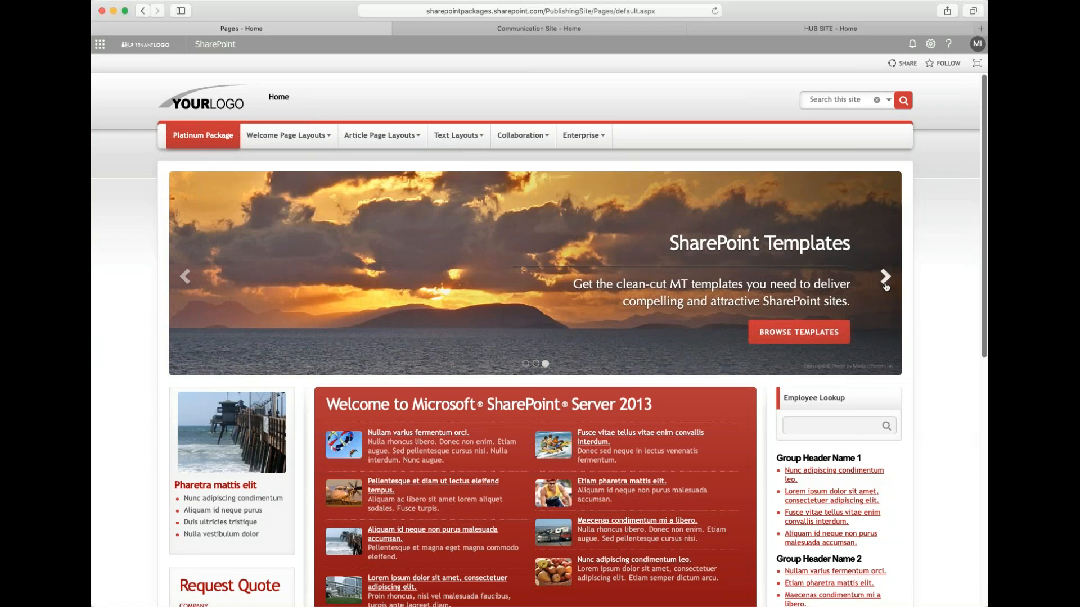
{"action": "left_click", "coordinate": [886, 286]}
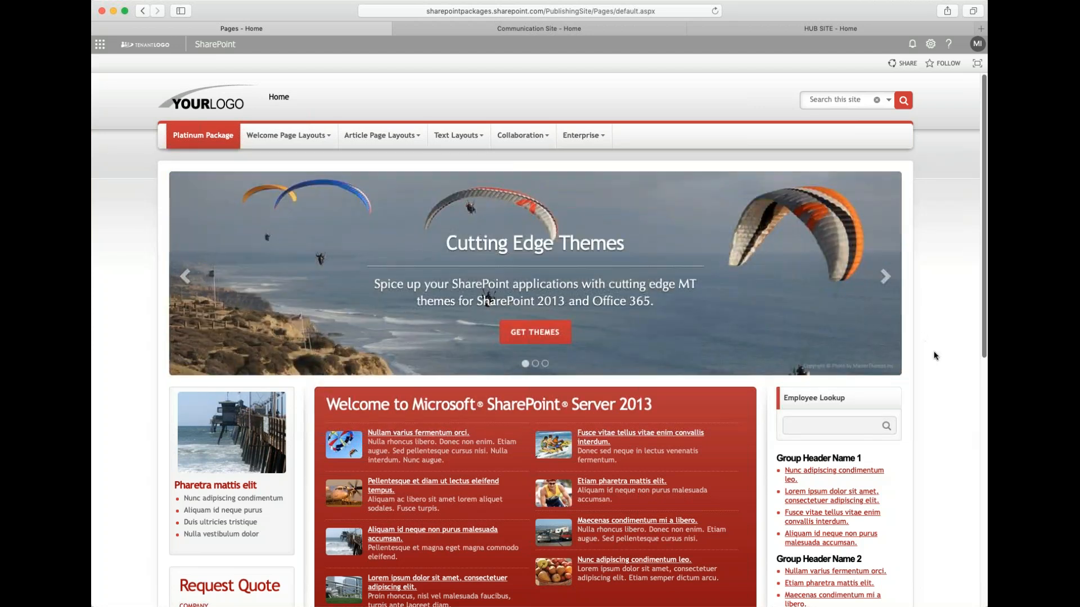
{"action": "scroll", "coordinate": [934, 359], "scroll_direction": "down", "scroll_amount": 10}
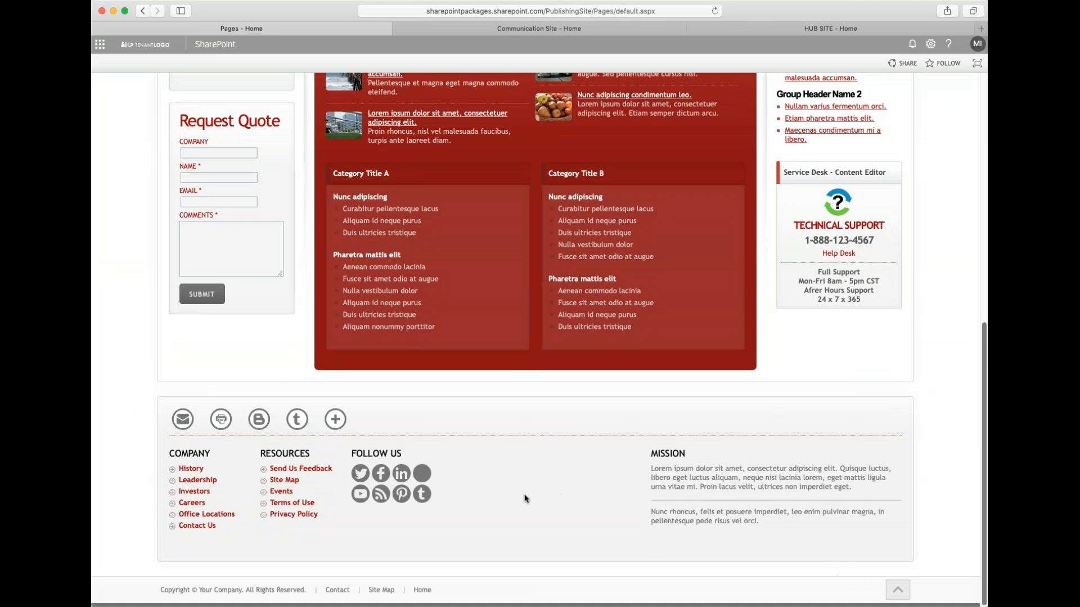
{"action": "left_click", "coordinate": [894, 590]}
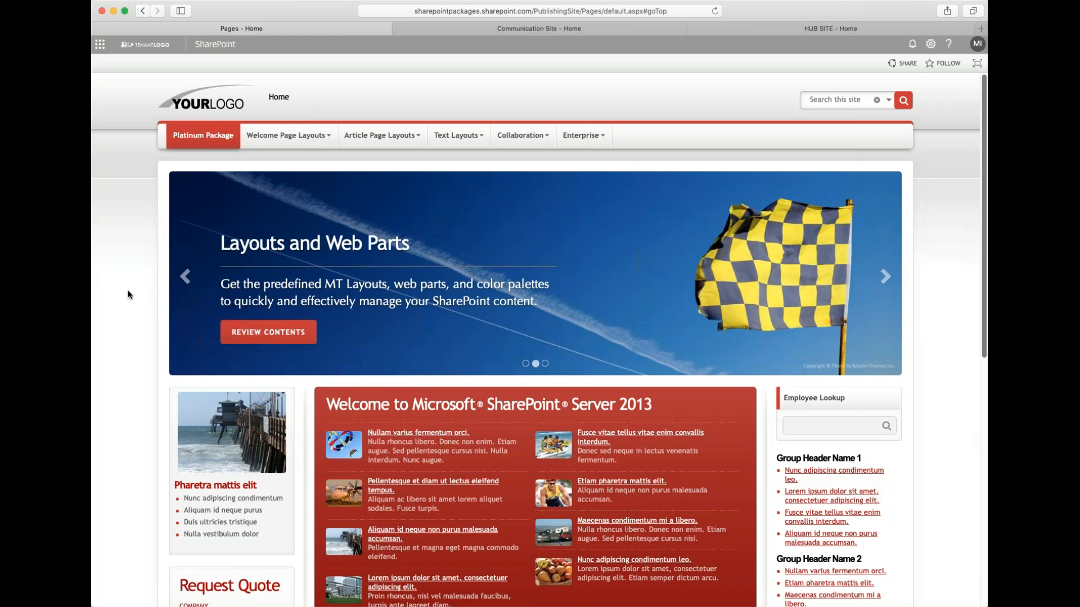
- Open the Welcome 3-Column page from the Welcome Page Layouts menu
{"action": "mouse_move", "coordinate": [456, 144]}
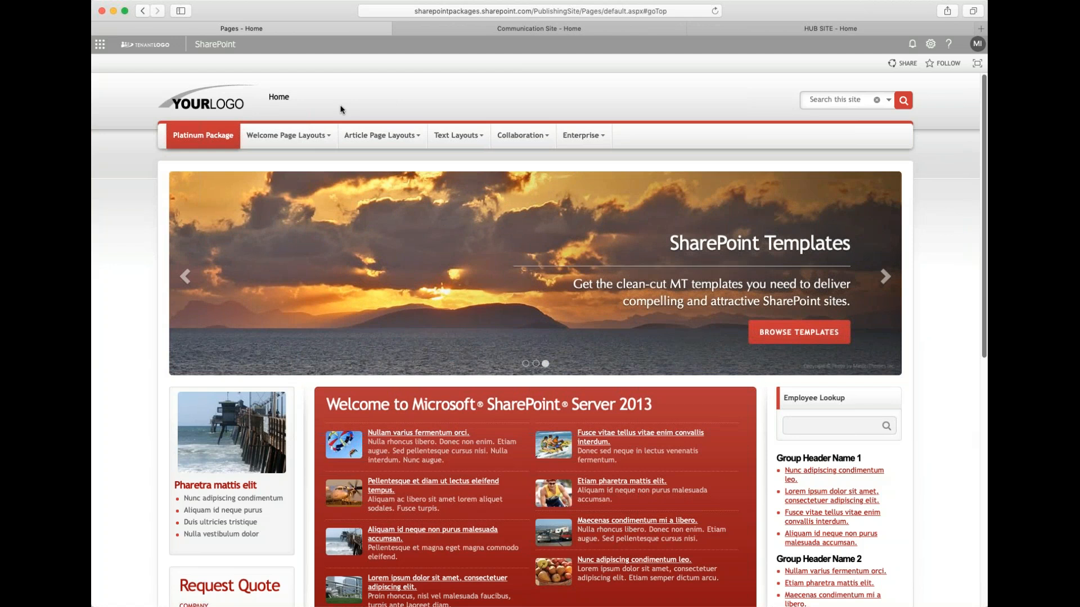
{"action": "mouse_move", "coordinate": [330, 139]}
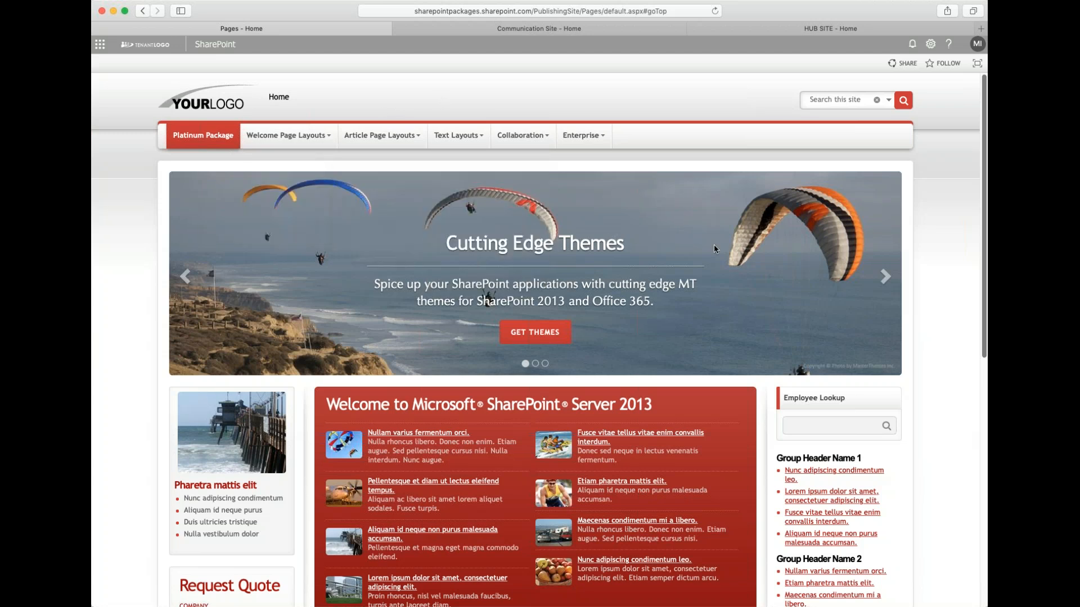
{"action": "mouse_move", "coordinate": [288, 125]}
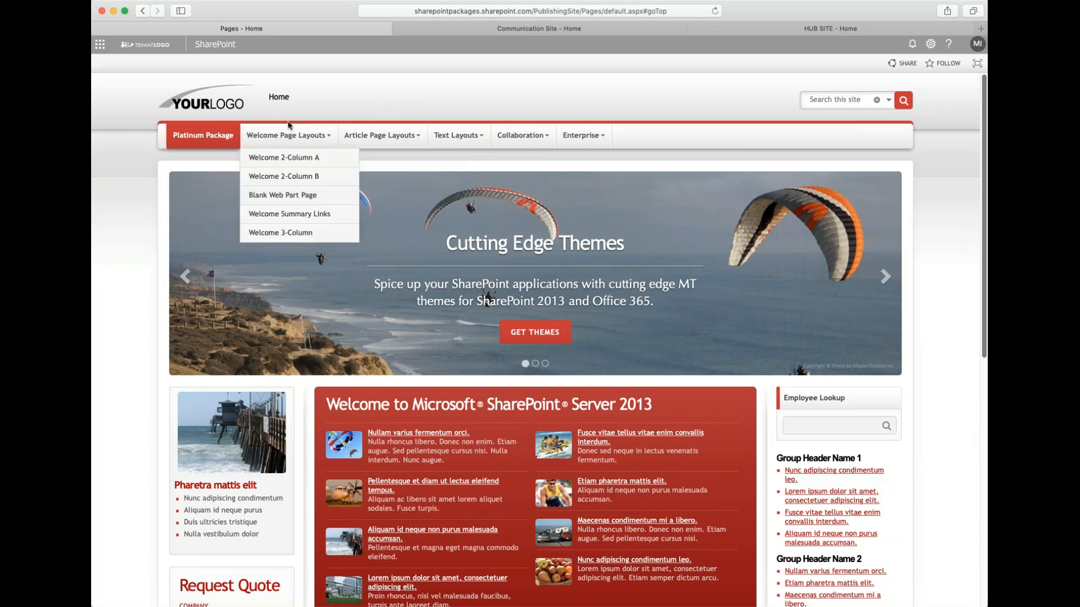
{"action": "left_click", "coordinate": [297, 139]}
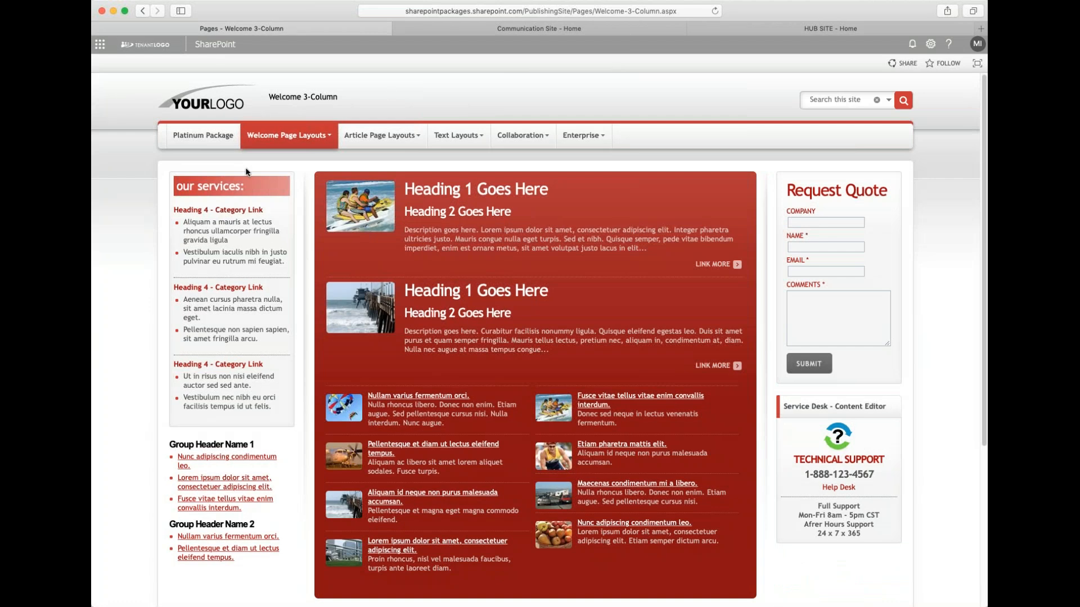
- Open the Welcome 2-Column A and Welcome 2-Column B layout pages from the Welcome Page Layouts menu
{"action": "mouse_move", "coordinate": [320, 185]}
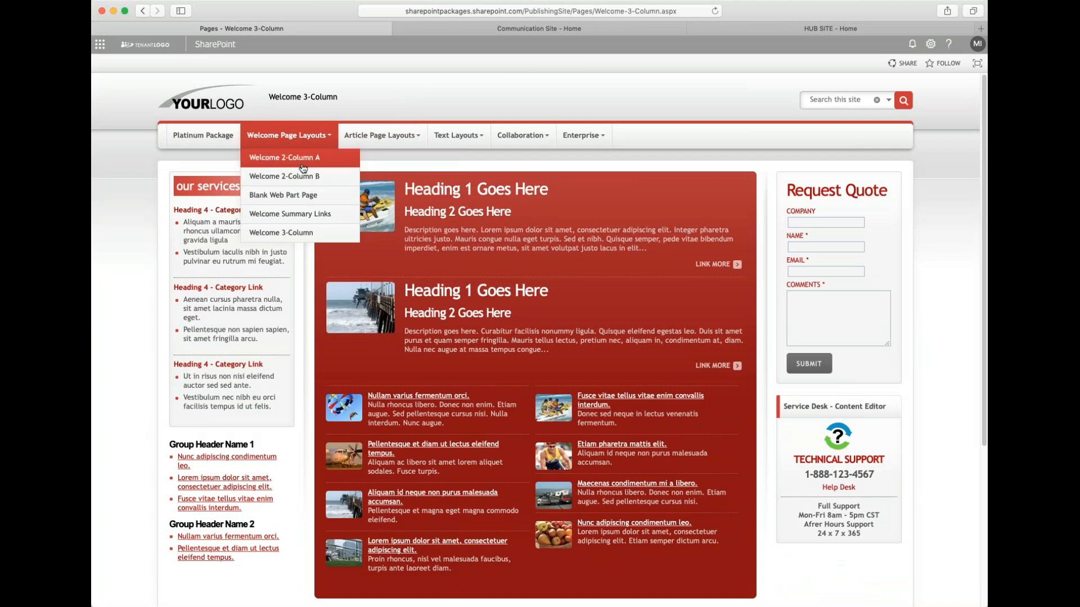
{"action": "left_click", "coordinate": [331, 162]}
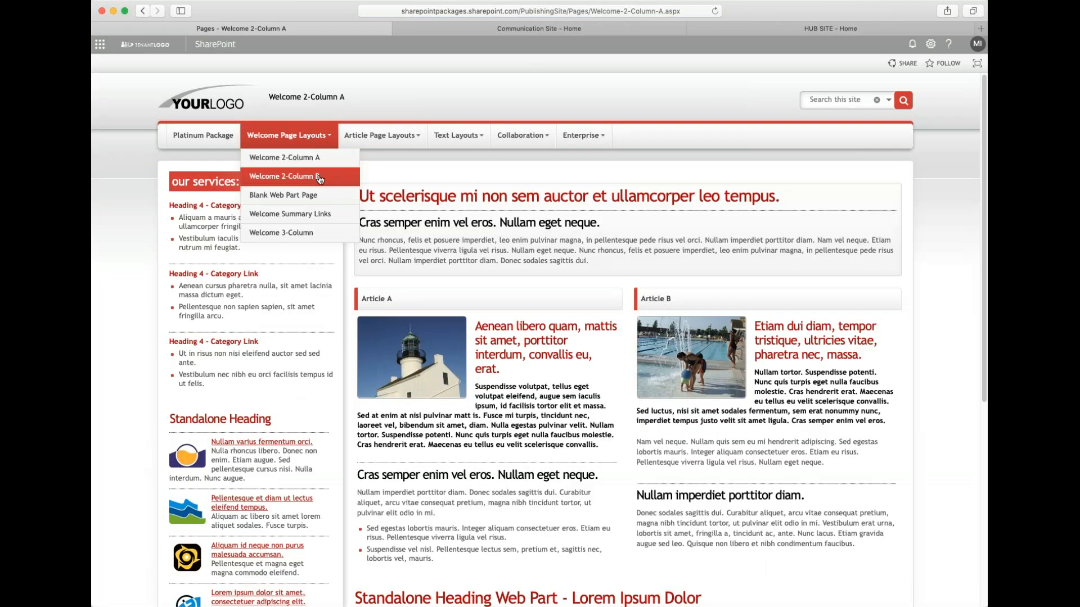
{"action": "left_click", "coordinate": [344, 183]}
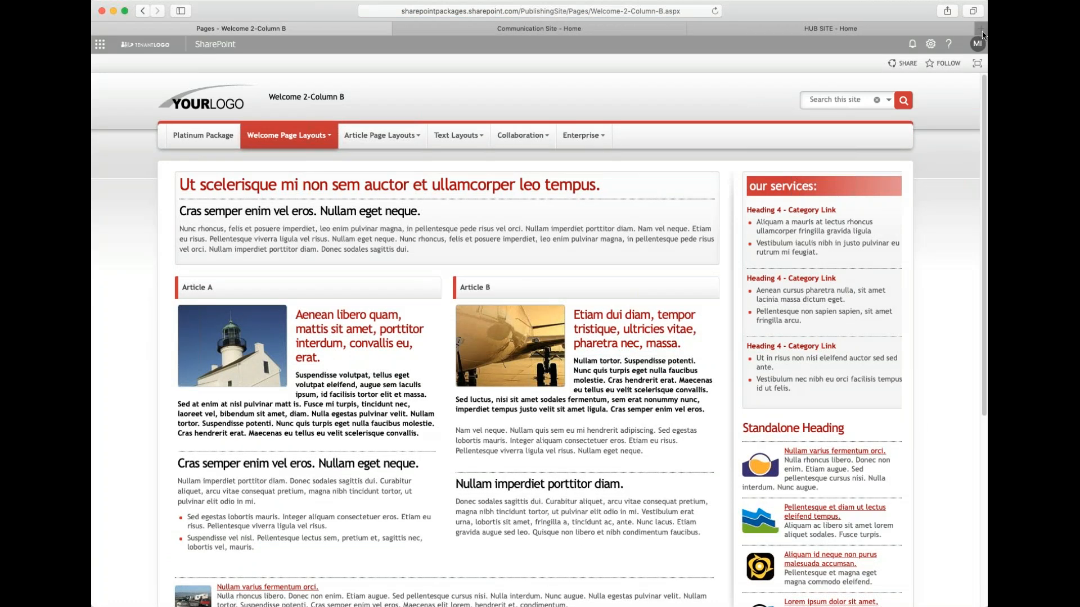
- Open a new browser tab and go to sharepointpackages.com
{"action": "key", "text": "super+t"}
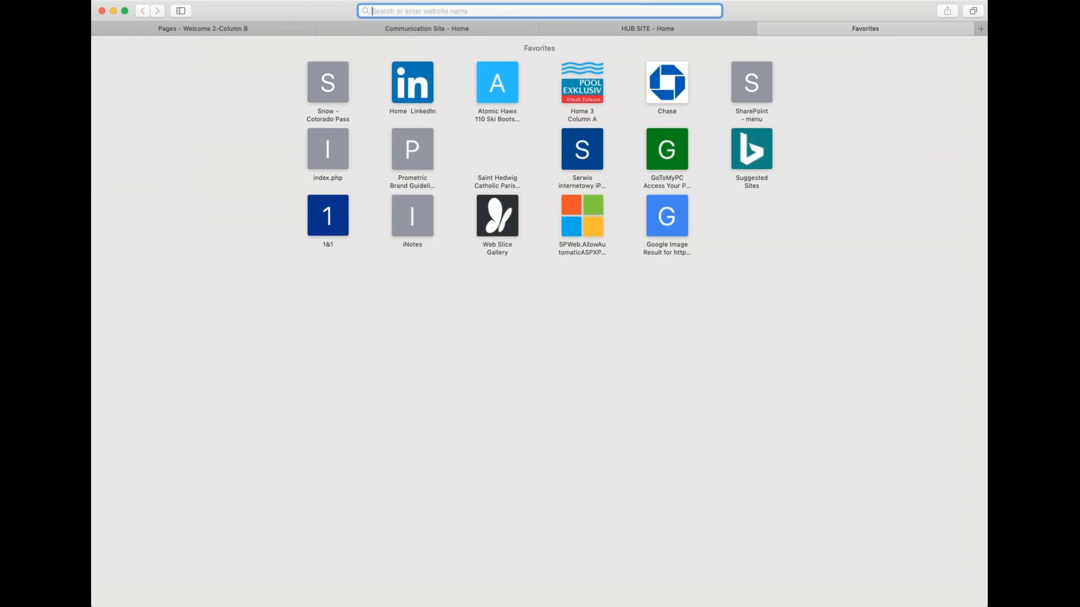
{"action": "type", "text": "sh"}
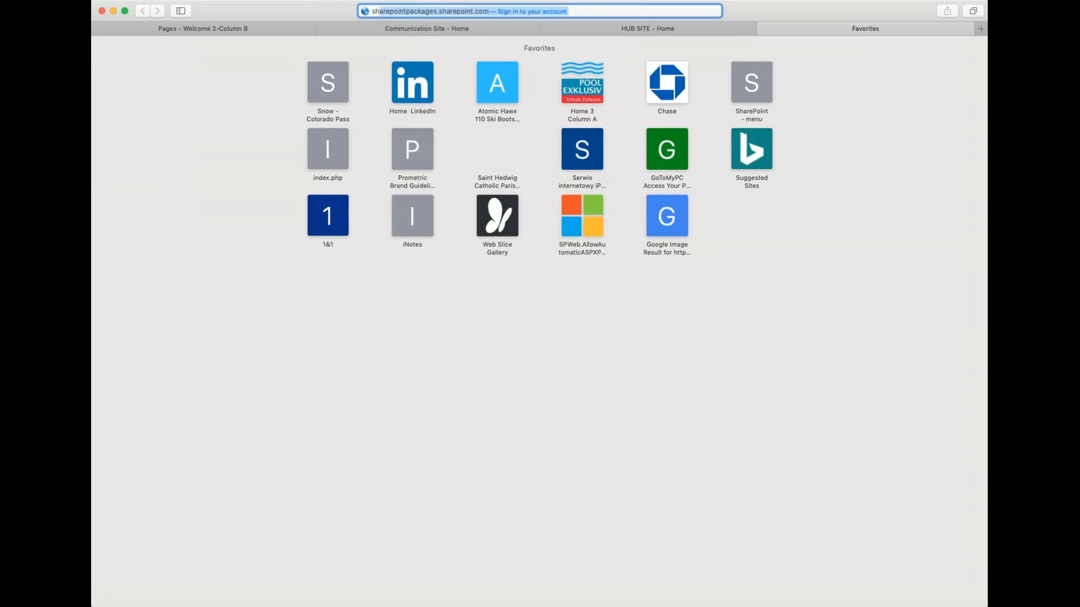
{"action": "left_click", "coordinate": [474, 12]}
{"action": "left_click_drag", "start_coordinate": [437, 11], "coordinate": [600, 20]}
{"action": "type", "text": "com"}
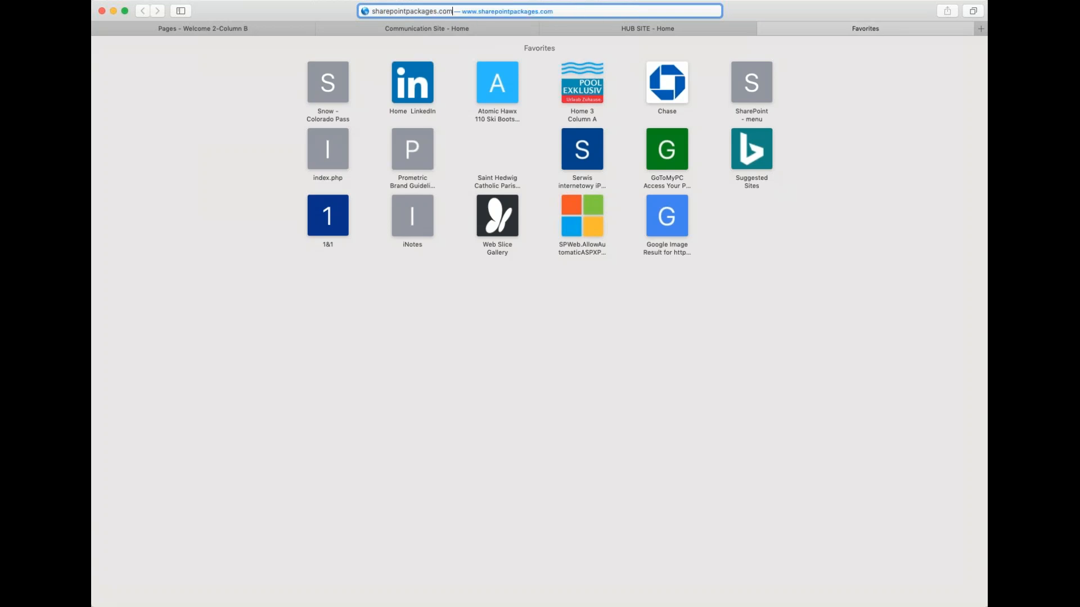
{"action": "key", "text": "Return"}
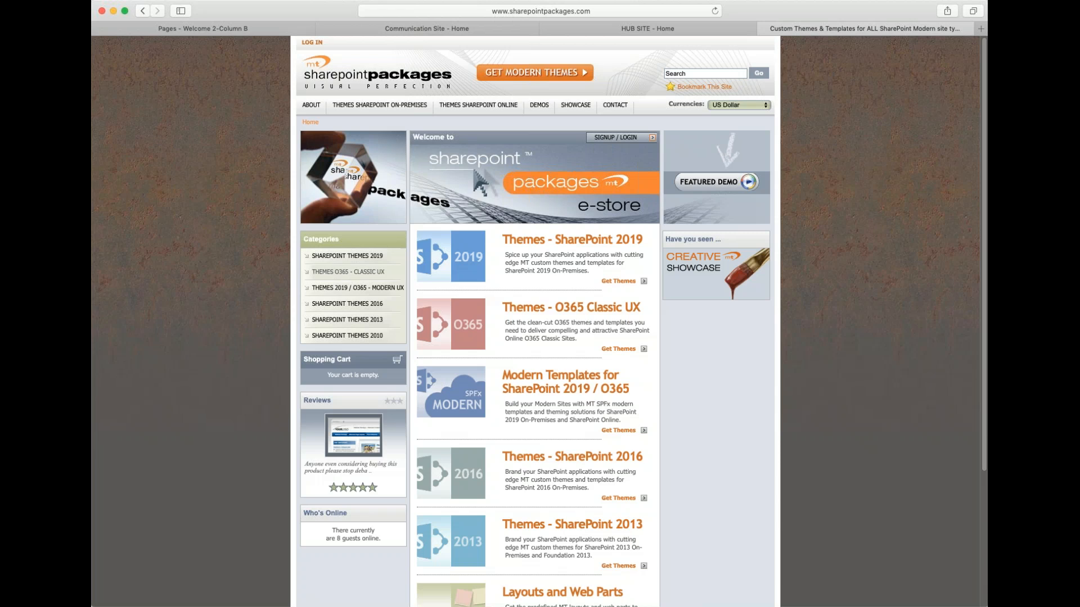
- Open the live demo of the Light Tones O365 Classic theme from the Themes O365 - Classic UX category
{"action": "left_click", "coordinate": [355, 275]}
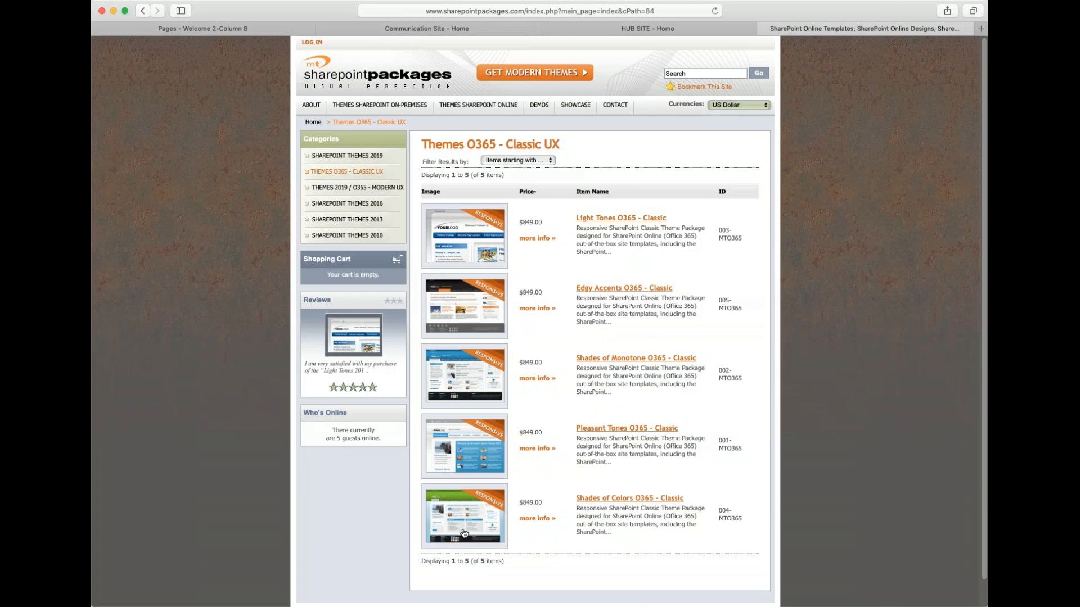
{"action": "left_click", "coordinate": [490, 253]}
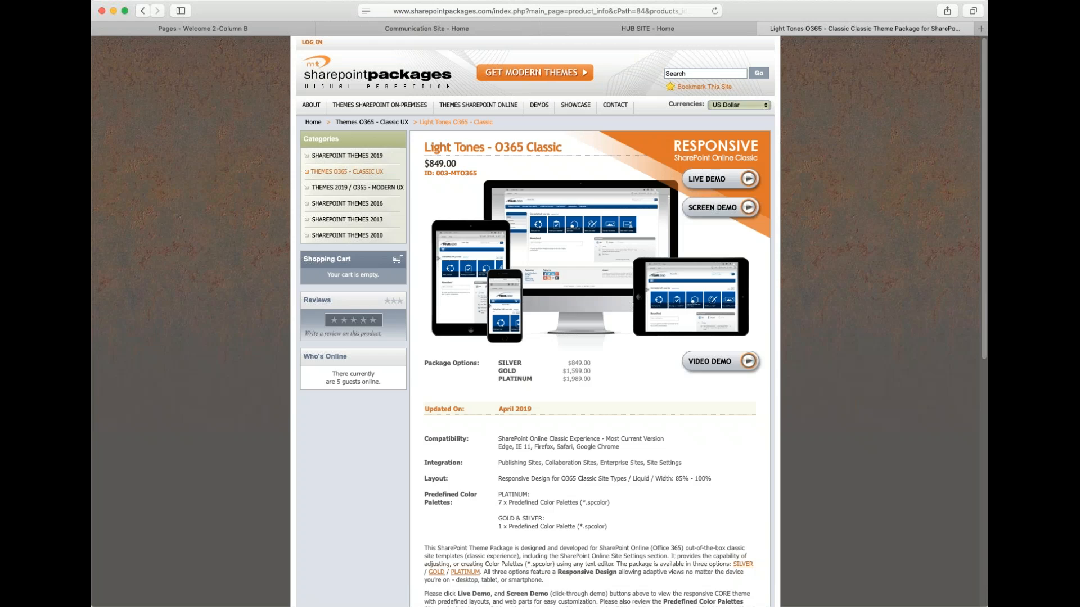
{"action": "left_click", "coordinate": [697, 181]}
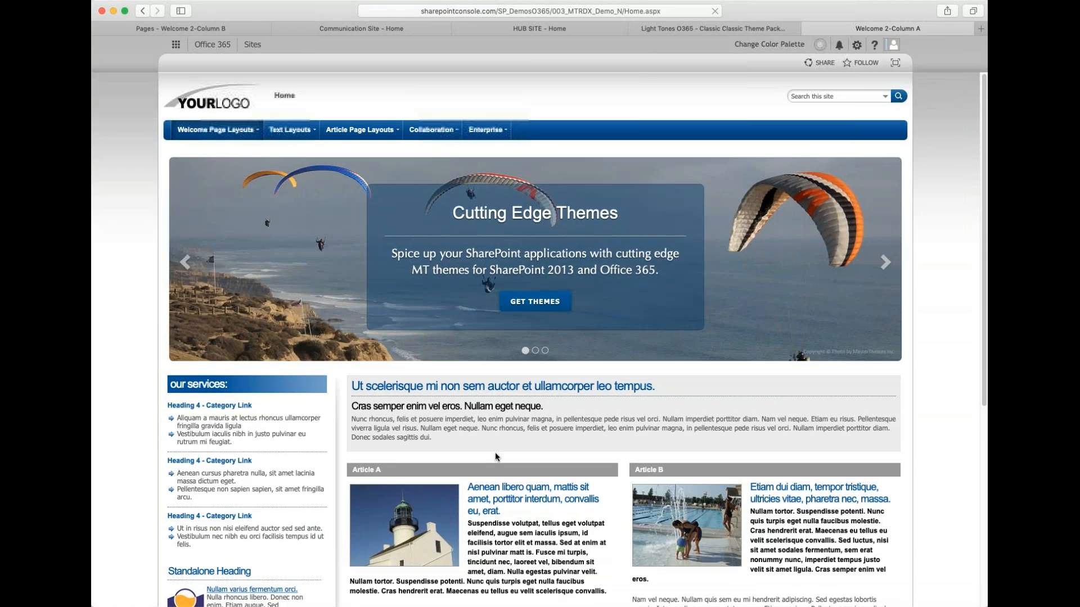
- Review the Light Tones live demo page and close its tab
{"action": "scroll", "coordinate": [495, 452], "scroll_direction": "down", "scroll_amount": 10}
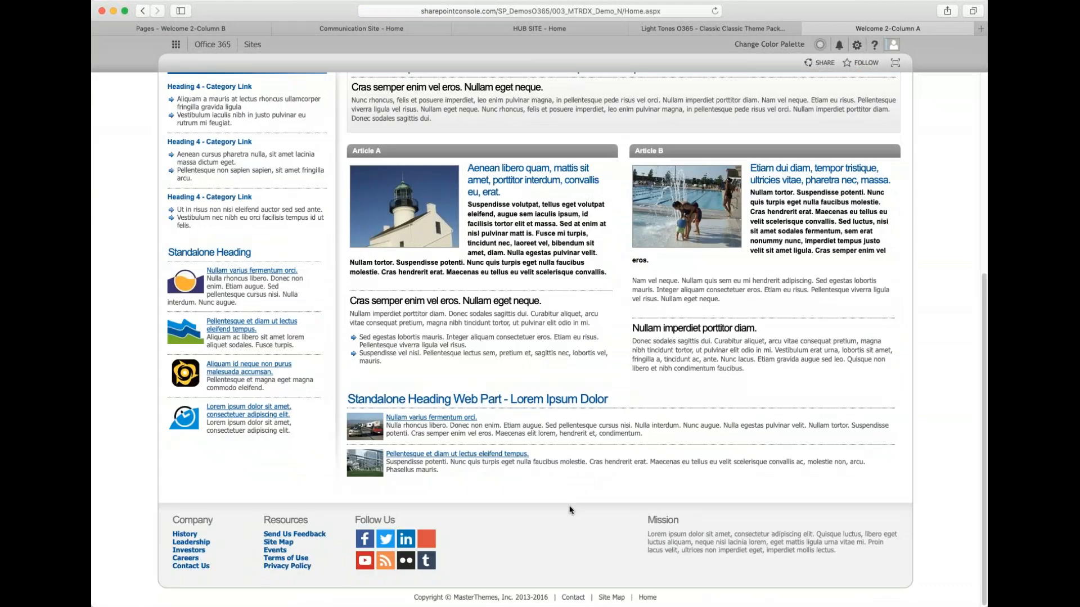
{"action": "scroll", "coordinate": [570, 510], "scroll_direction": "up", "scroll_amount": 10}
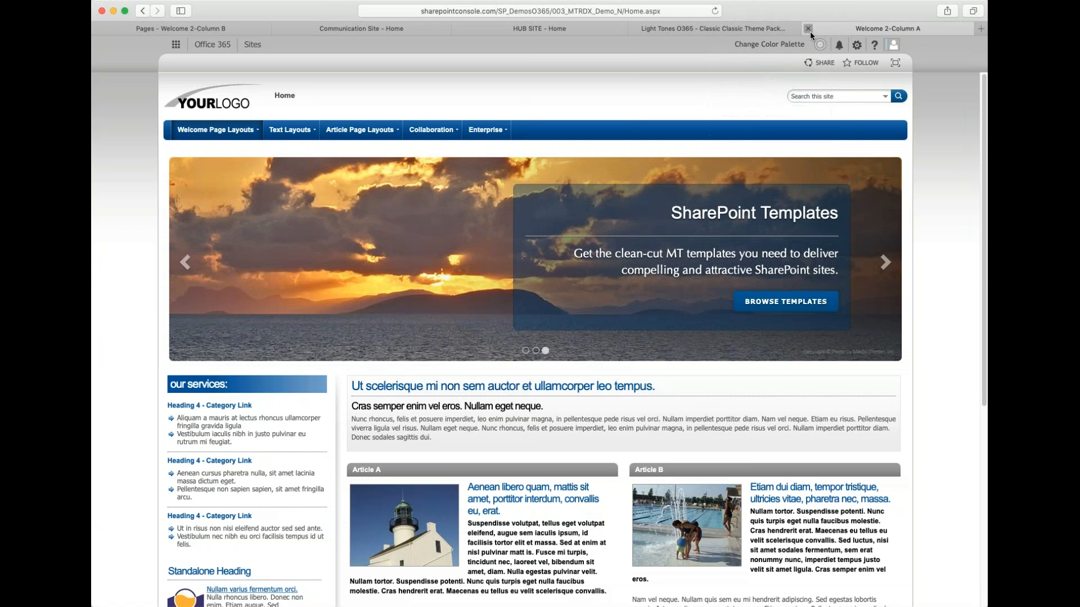
{"action": "left_click", "coordinate": [808, 28]}
- Open the screen demo of Modern Monotones - 2019 / O365 from the Themes 2019 / O365 - Modern UX category
{"action": "left_click", "coordinate": [346, 171]}
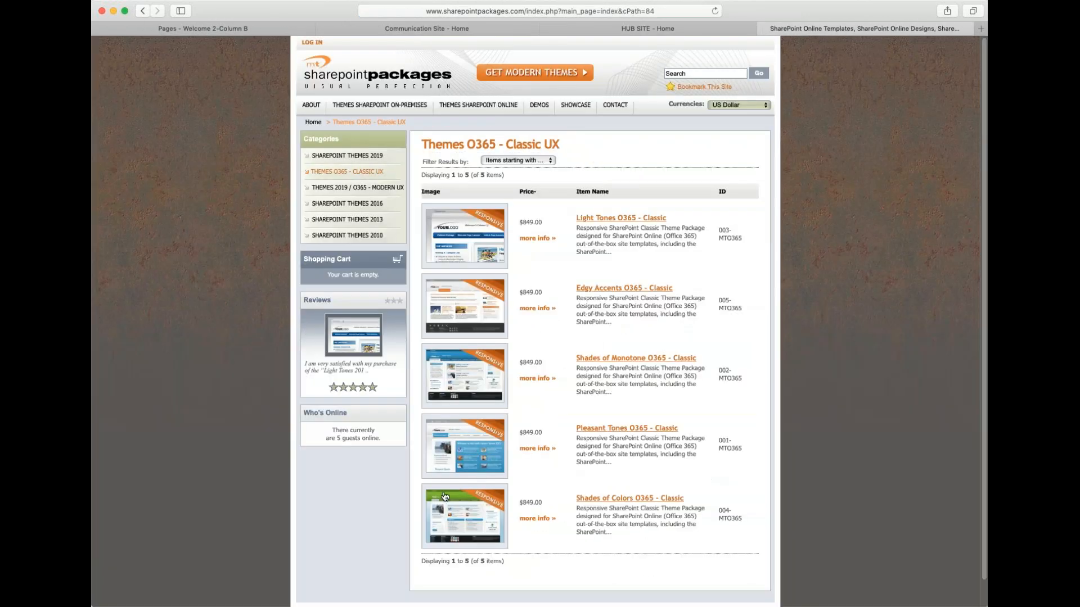
{"action": "left_click", "coordinate": [355, 189]}
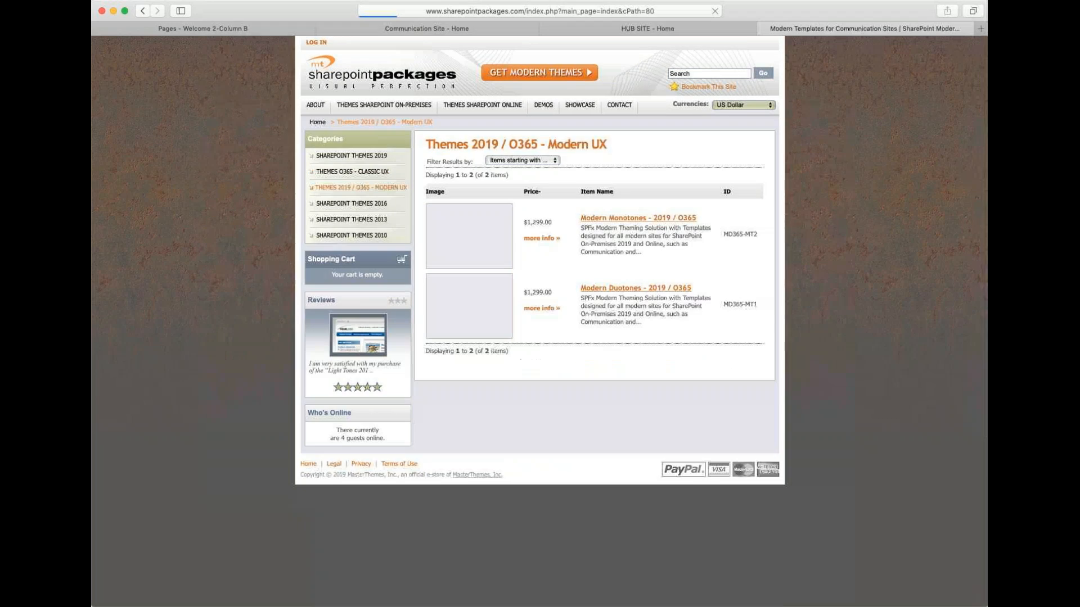
{"action": "left_click", "coordinate": [468, 242]}
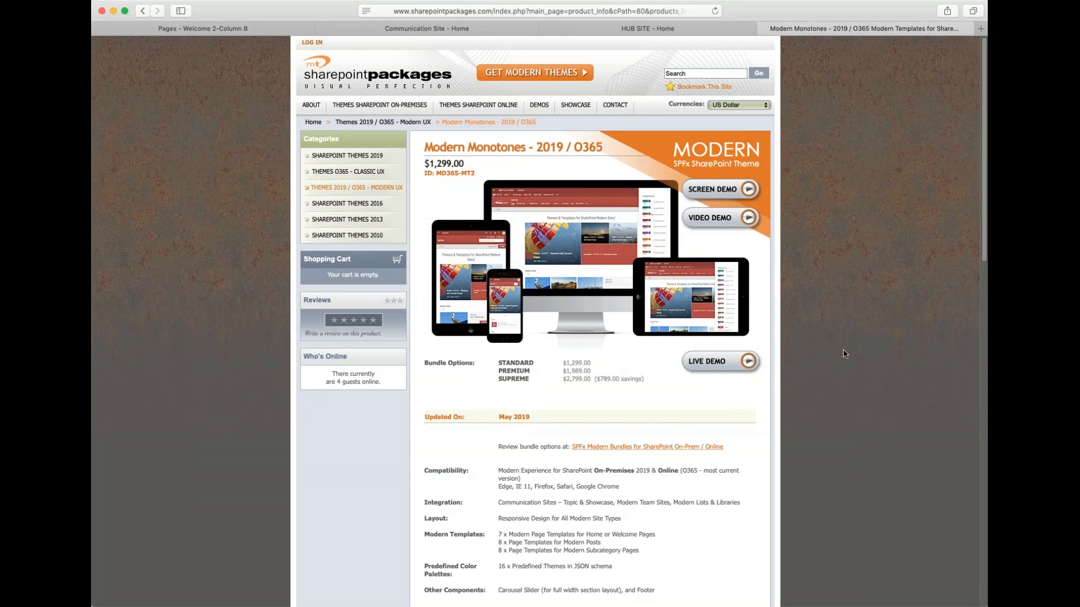
{"action": "left_click", "coordinate": [710, 194]}
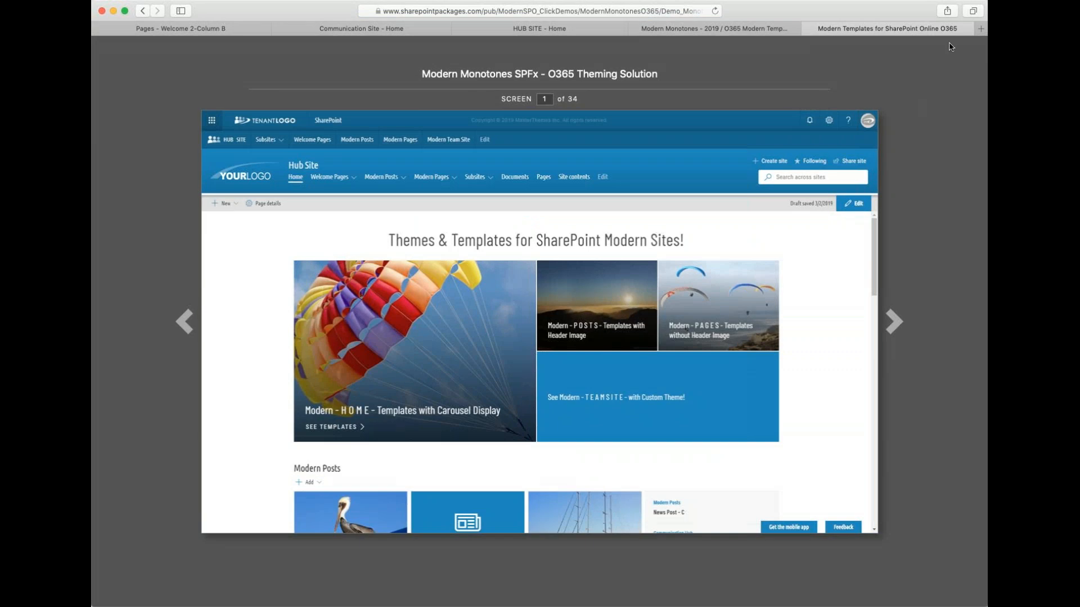
- Close the screen demo tab and read through the Modern Monotones product details
{"action": "left_click", "coordinate": [808, 28]}
{"action": "scroll", "coordinate": [811, 357], "scroll_direction": "down", "scroll_amount": 10}
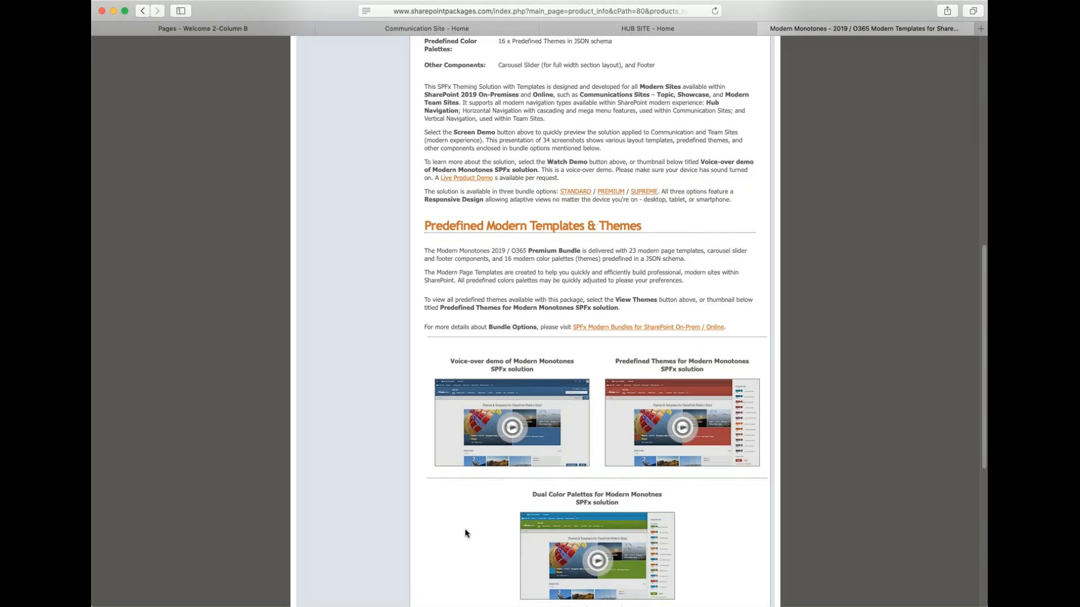
{"action": "scroll", "coordinate": [651, 519], "scroll_direction": "up", "scroll_amount": 1}
{"action": "scroll", "coordinate": [651, 519], "scroll_direction": "up", "scroll_amount": 5}
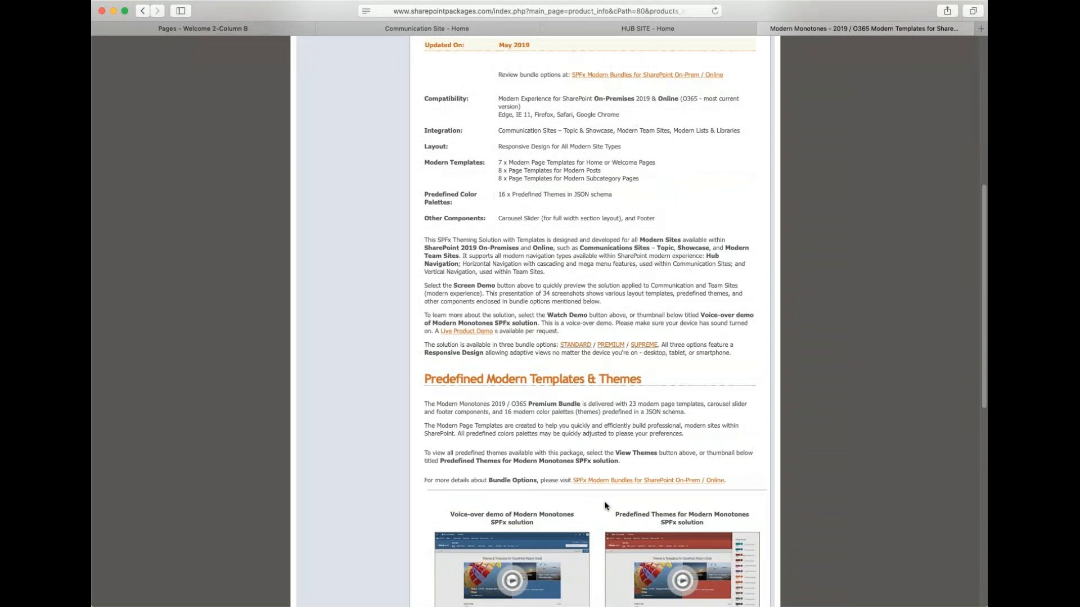
{"action": "scroll", "coordinate": [596, 522], "scroll_direction": "up", "scroll_amount": 5}
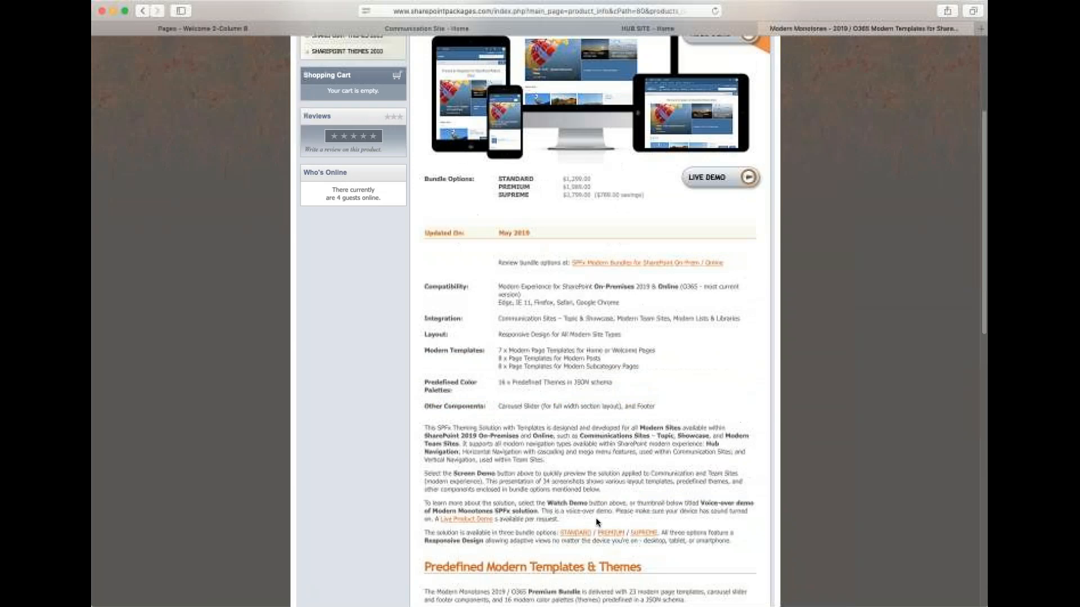
{"action": "scroll", "coordinate": [595, 517], "scroll_direction": "up", "scroll_amount": 6}
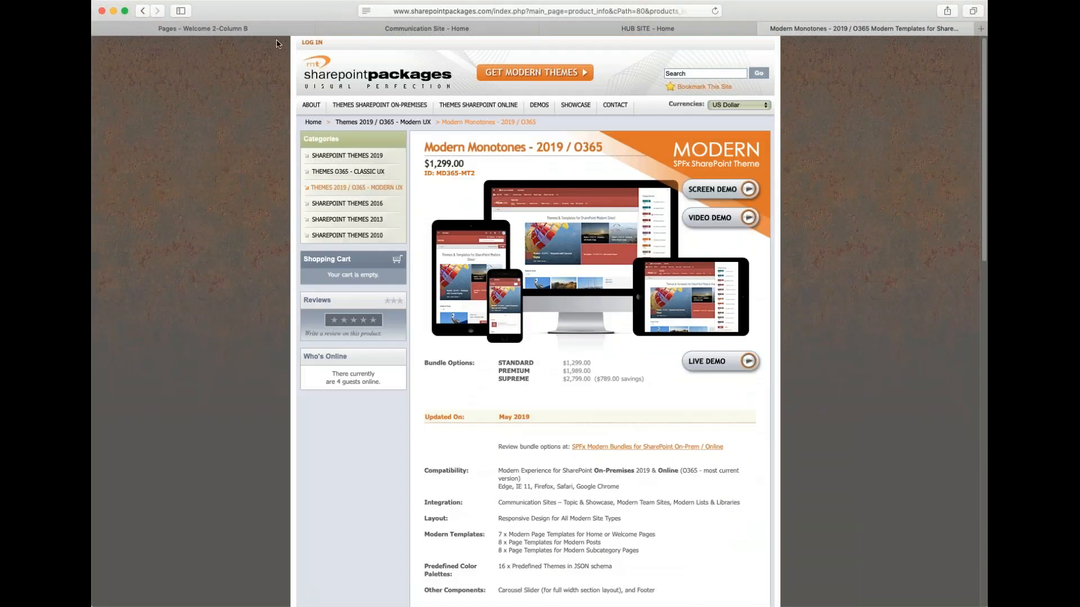
- Return to the SharePoint tab and reopen the Welcome 2-Column B page from the Welcome Page Layouts menu
{"action": "left_click", "coordinate": [253, 32]}
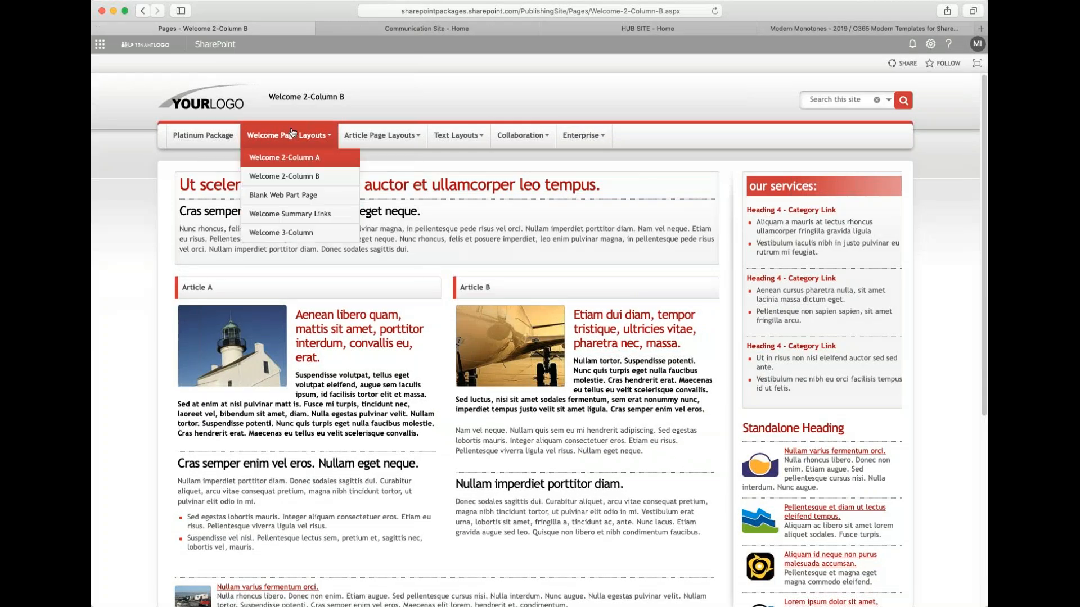
{"action": "mouse_move", "coordinate": [303, 138]}
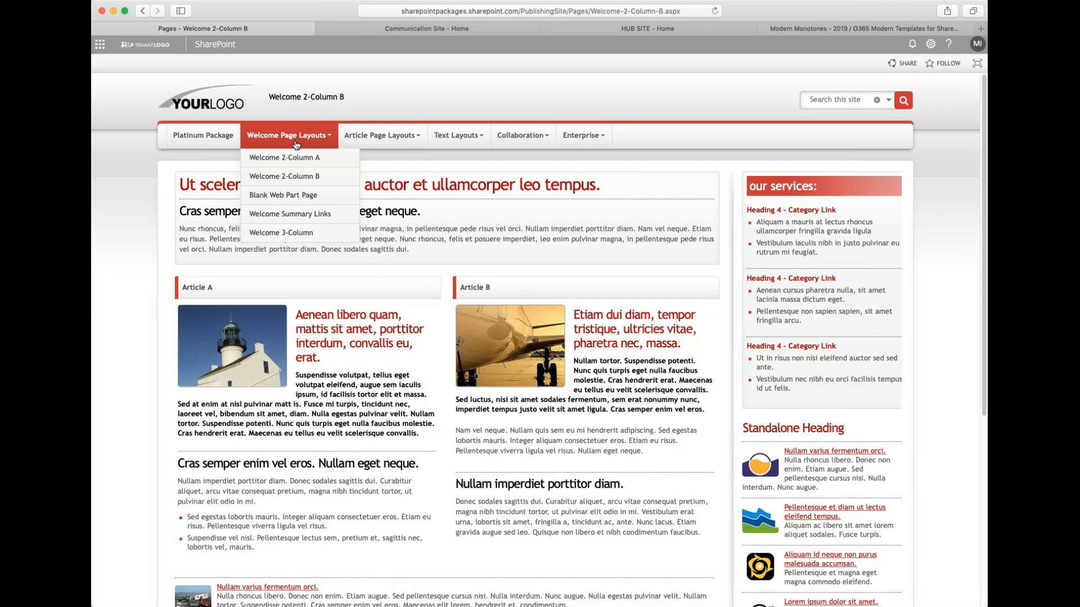
{"action": "left_click", "coordinate": [302, 181]}
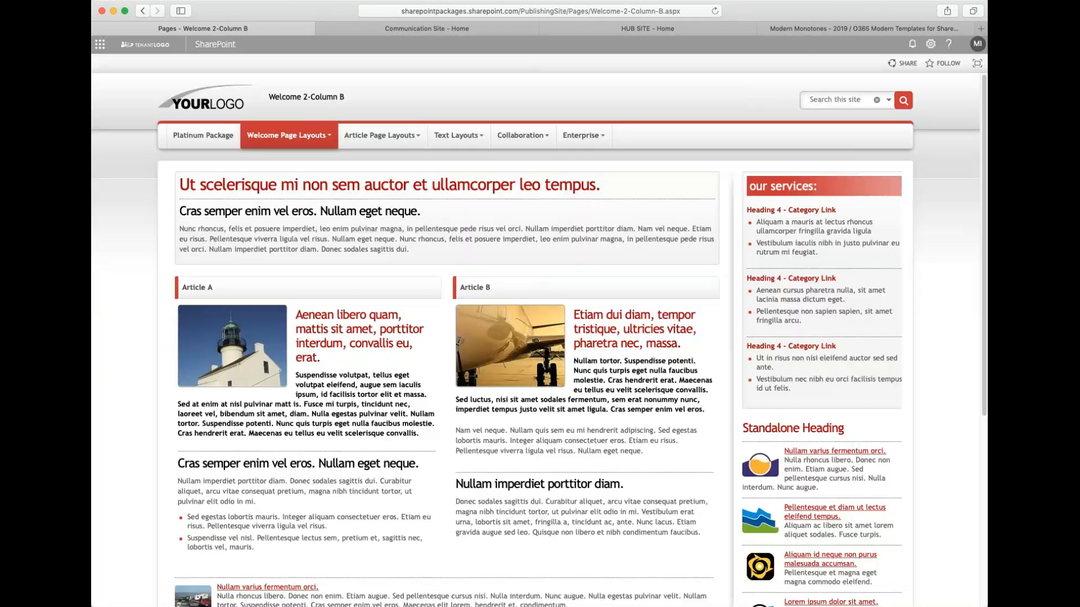
- Open the Blank Web Part Page from the Welcome Page Layouts menu
{"action": "scroll", "coordinate": [539, 340], "scroll_direction": "down", "scroll_amount": 5}
{"action": "scroll", "coordinate": [539, 340], "scroll_direction": "up", "scroll_amount": 5}
{"action": "mouse_move", "coordinate": [289, 137]}
{"action": "left_click", "coordinate": [296, 198]}
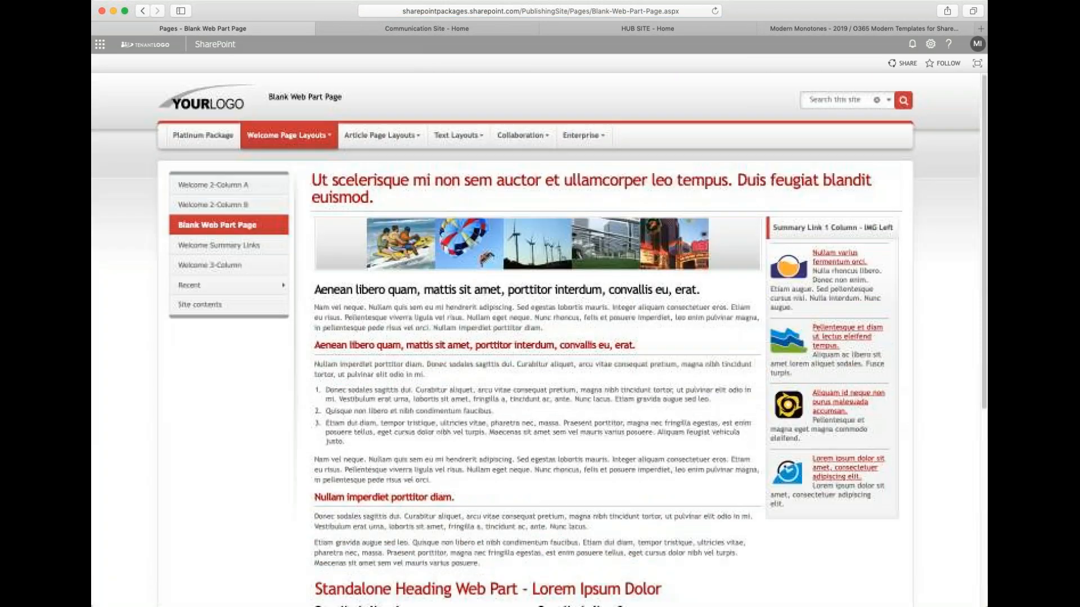
- Open the Welcome Summary Links page and then the Welcome 3-Column page from the Welcome Page Layouts menu
{"action": "mouse_move", "coordinate": [289, 134]}
{"action": "left_click", "coordinate": [314, 220]}
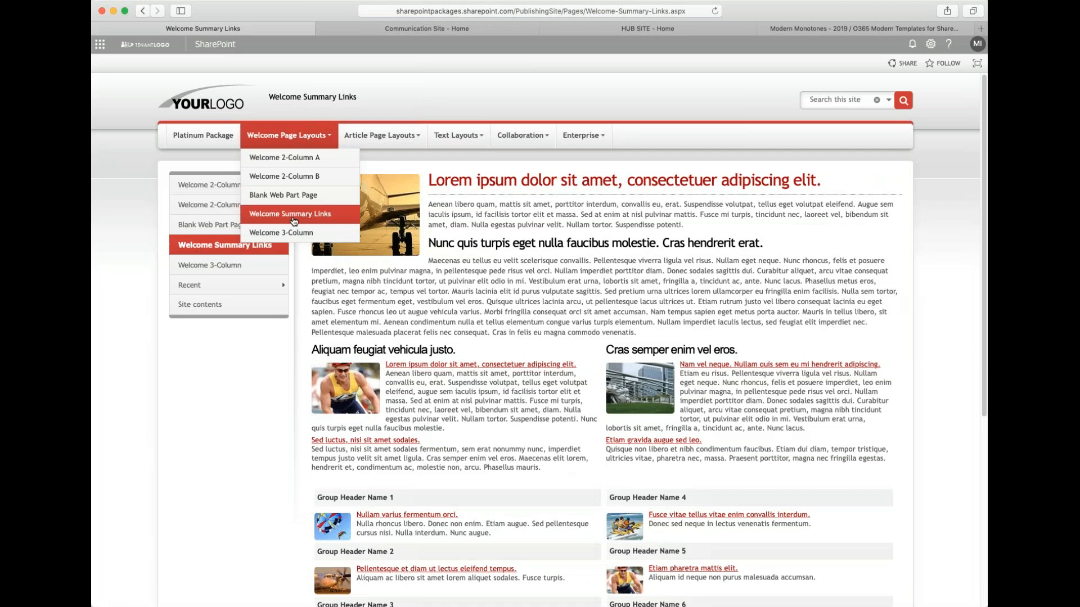
{"action": "left_click", "coordinate": [304, 241]}
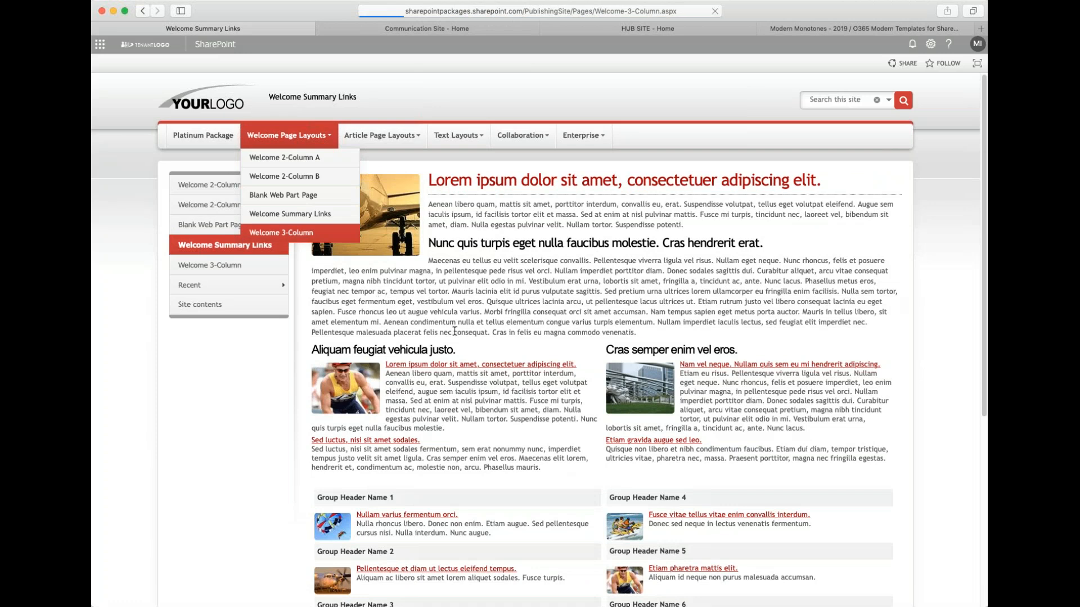
{"action": "scroll", "coordinate": [385, 305], "scroll_direction": "down", "scroll_amount": 4}
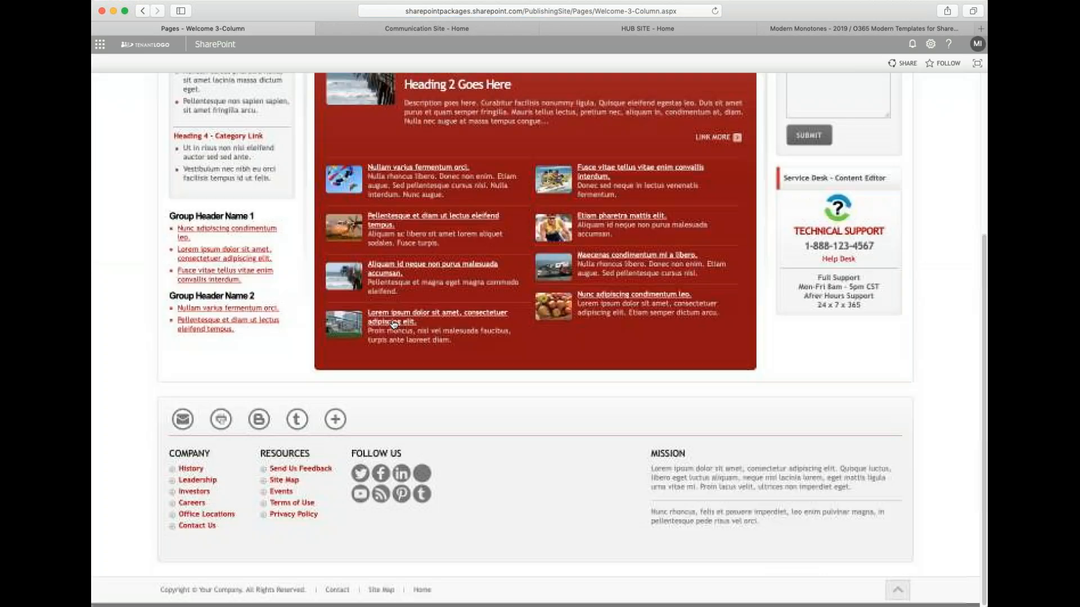
{"action": "scroll", "coordinate": [371, 169], "scroll_direction": "up", "scroll_amount": 4}
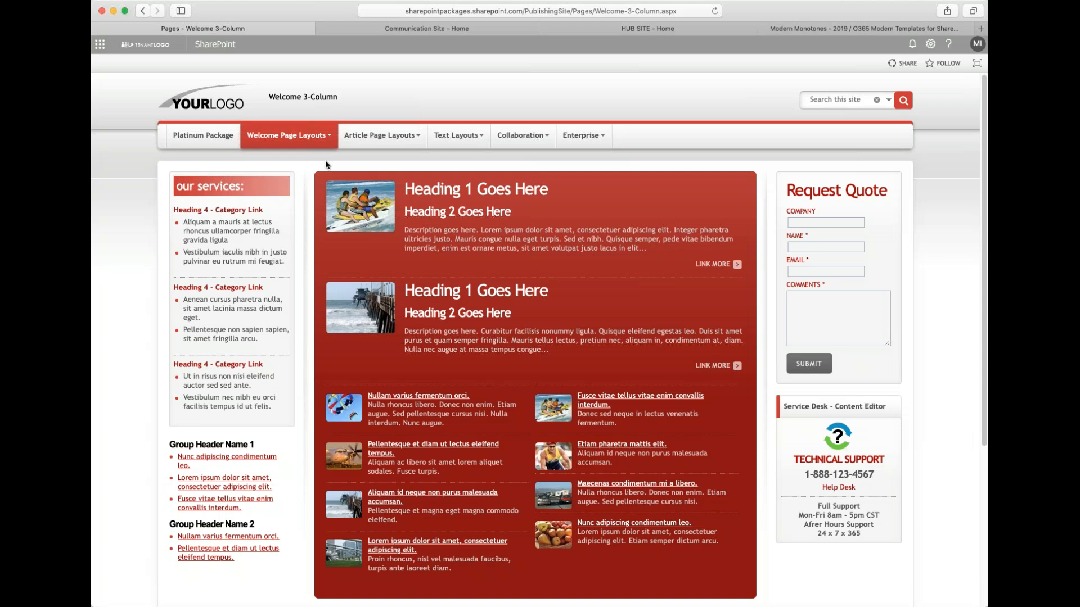
- Open the Article - Image Left page from the Article Page Layouts menu and select all its content
{"action": "mouse_move", "coordinate": [375, 137]}
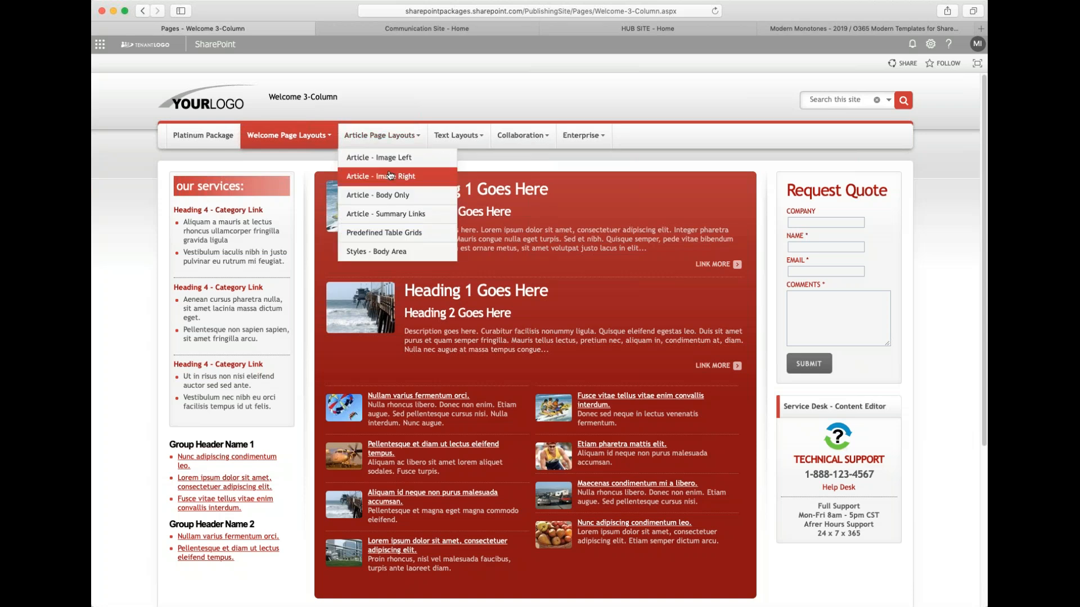
{"action": "left_click", "coordinate": [405, 159]}
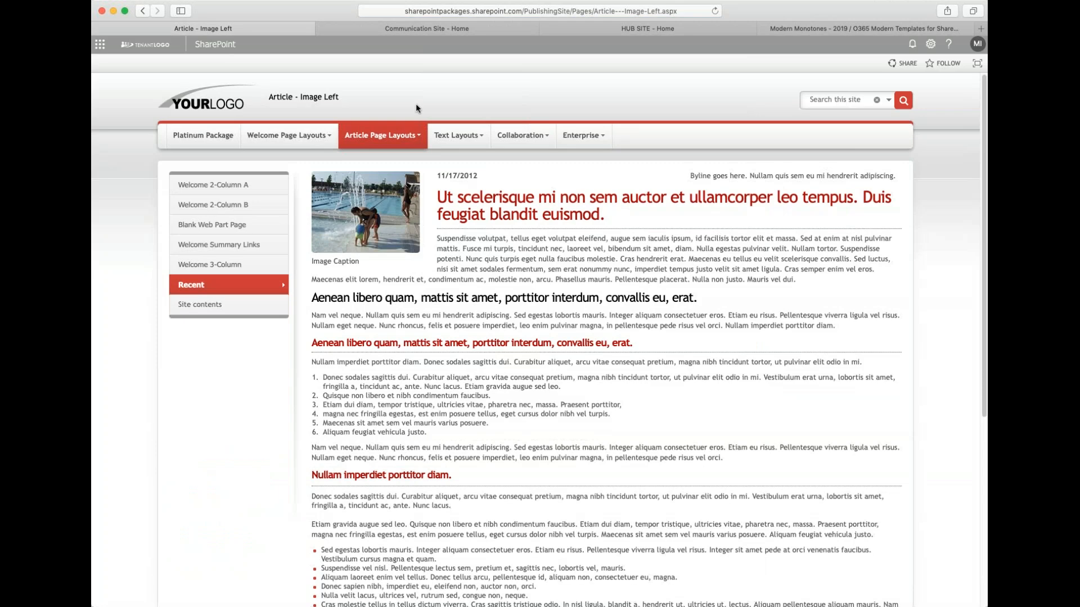
{"action": "mouse_move", "coordinate": [362, 156]}
{"action": "key", "text": "super+a"}
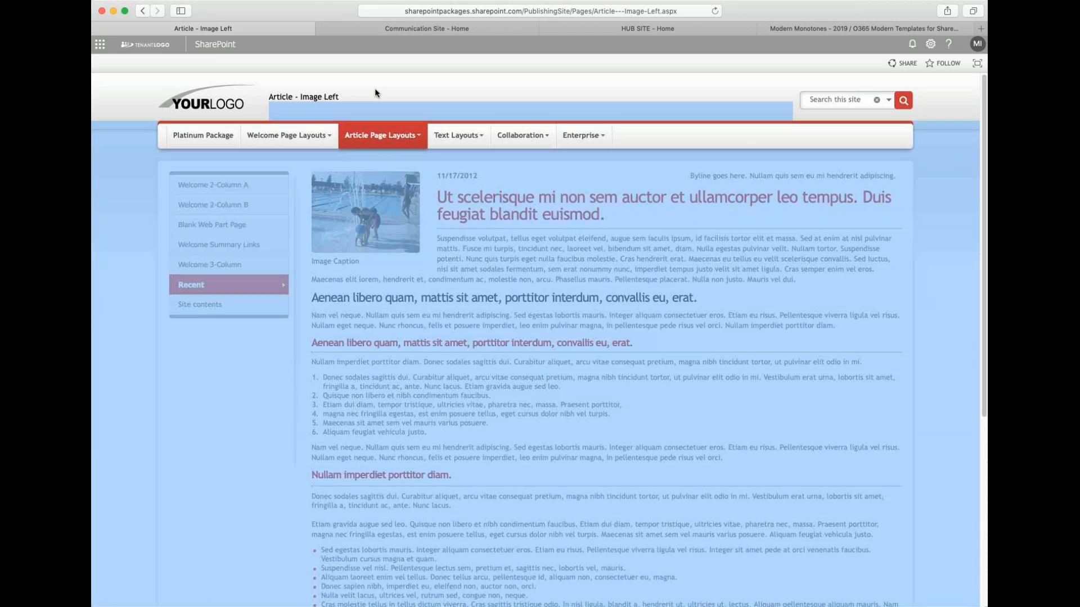
{"action": "left_click", "coordinate": [375, 88]}
- Open the Article - Body Only page from the Article Page Layouts menu and switch it into page editing
{"action": "mouse_move", "coordinate": [382, 135]}
{"action": "left_click", "coordinate": [393, 195]}
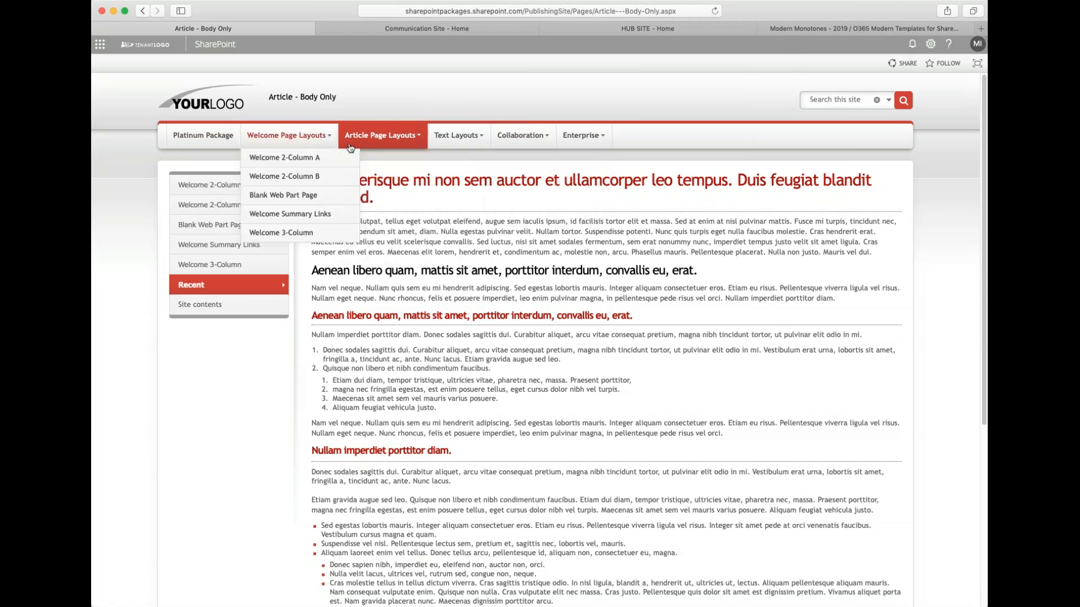
{"action": "left_click", "coordinate": [930, 50]}
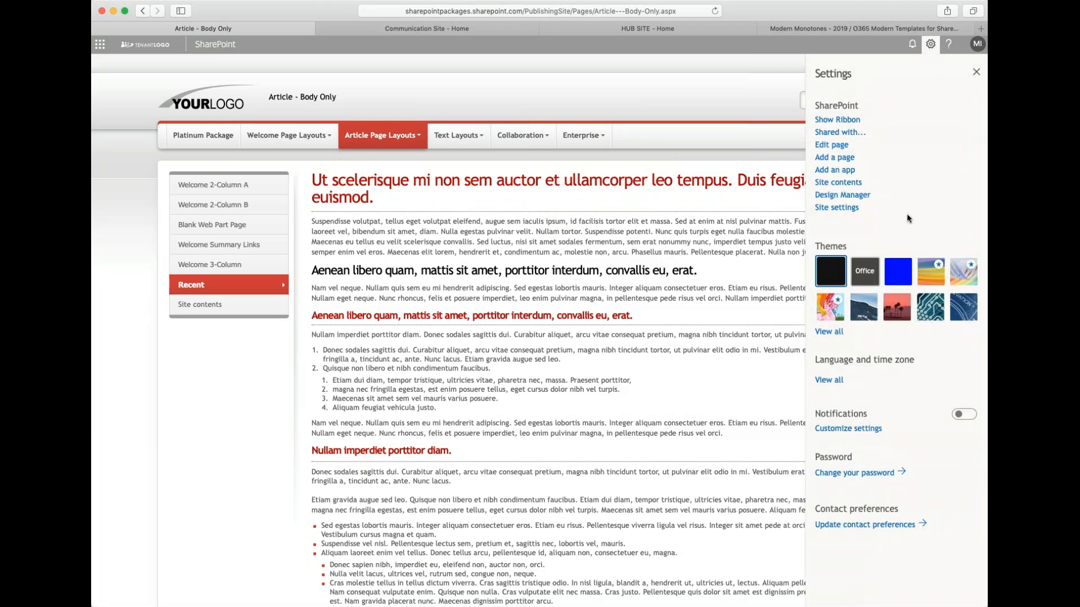
{"action": "left_click", "coordinate": [833, 147]}
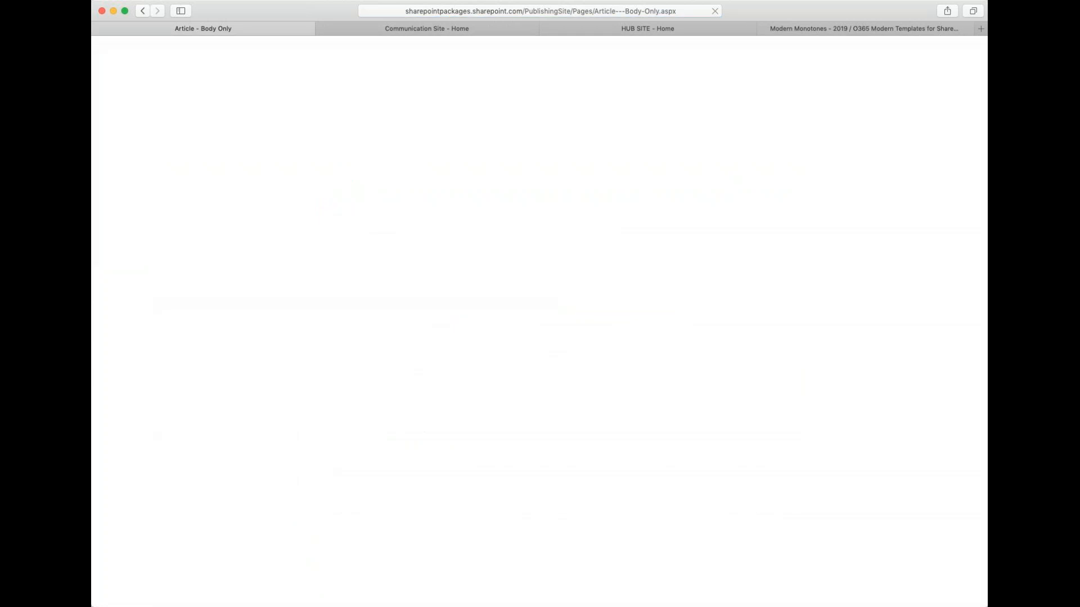
{"action": "scroll", "coordinate": [402, 254], "scroll_direction": "up", "scroll_amount": 3}
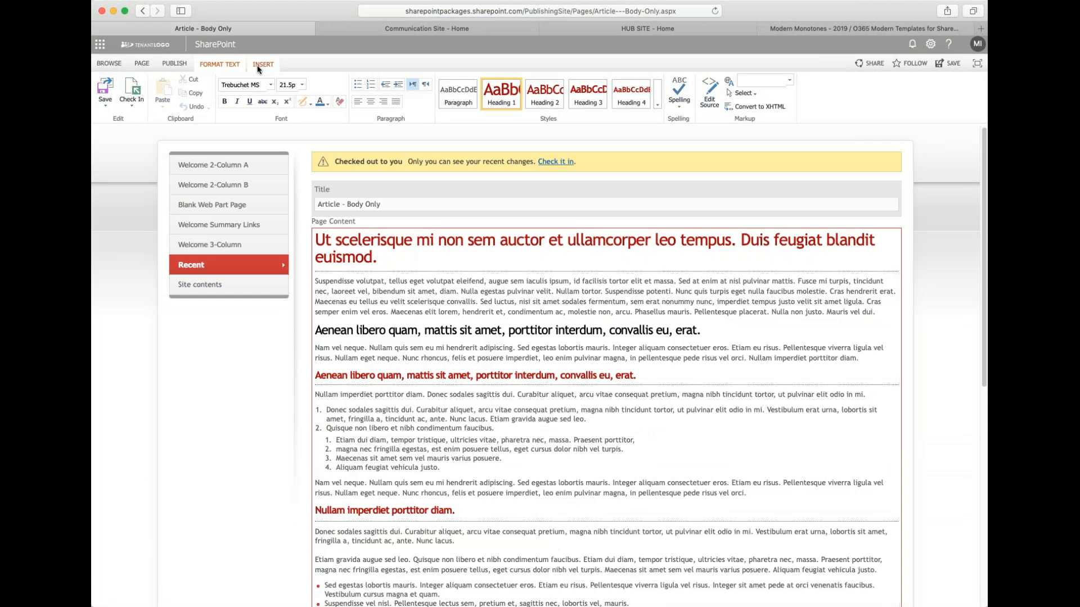
- Insert the Latest News - Content Editor web part from the Miscellaneous category at the top of the page content
{"action": "left_click", "coordinate": [258, 67]}
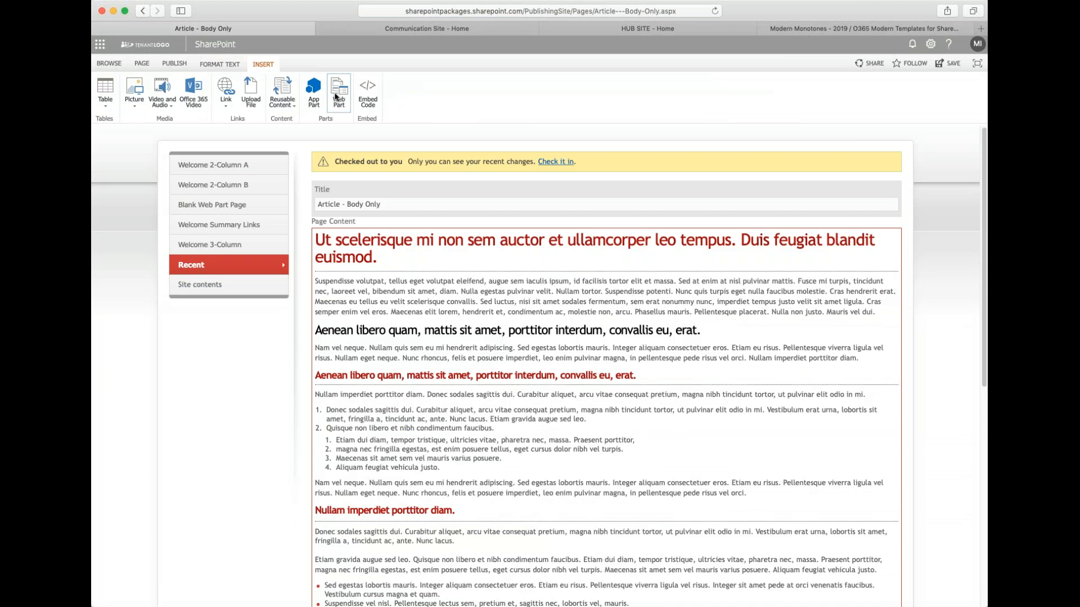
{"action": "left_click", "coordinate": [338, 99]}
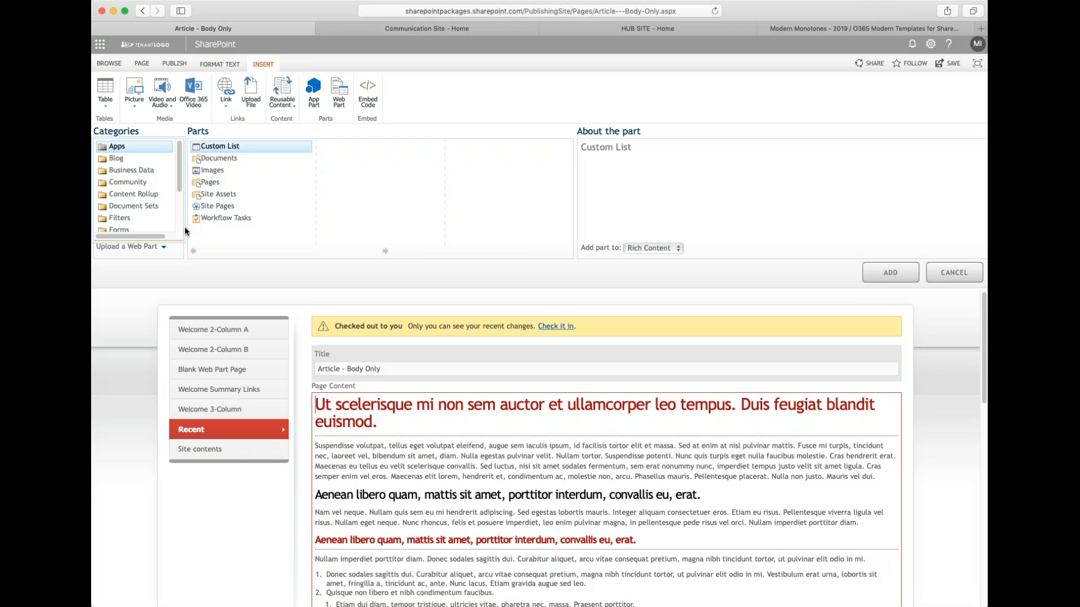
{"action": "scroll", "coordinate": [179, 239], "scroll_direction": "down", "scroll_amount": 5}
{"action": "left_click", "coordinate": [129, 225]}
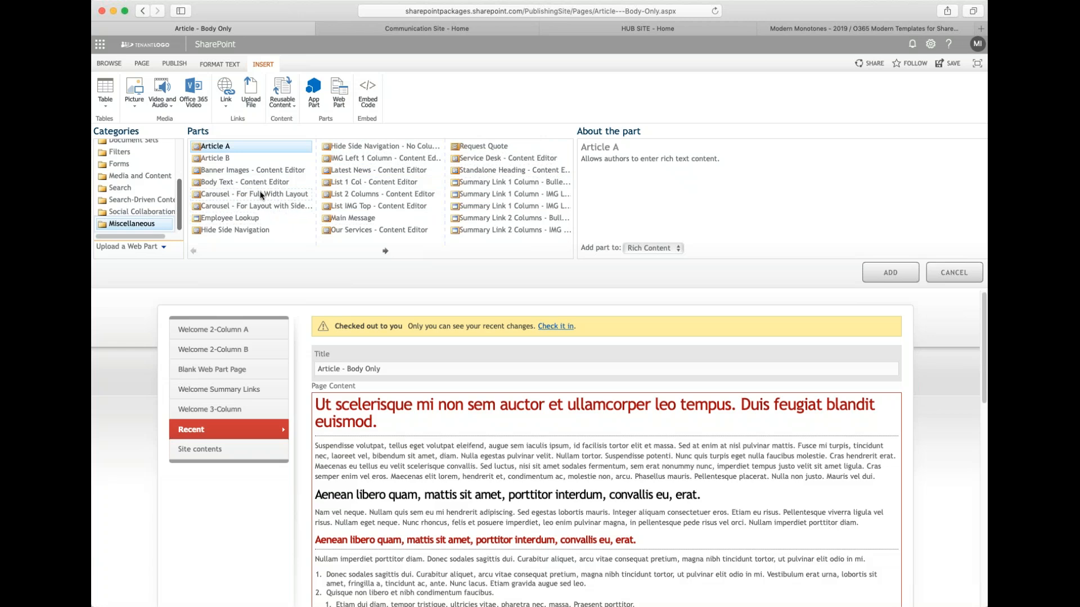
{"action": "left_click", "coordinate": [250, 219]}
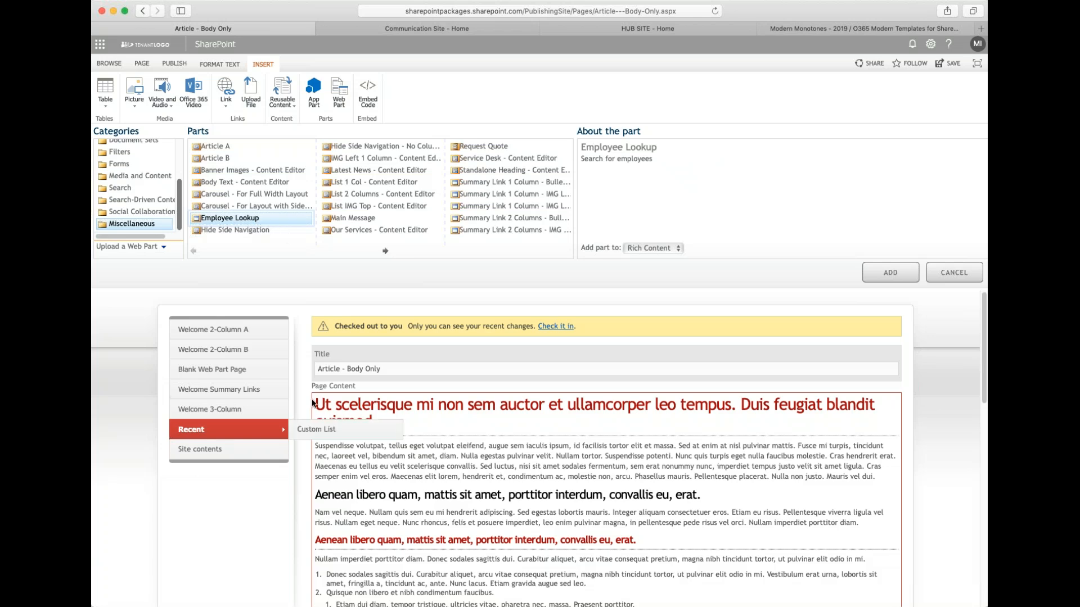
{"action": "left_click", "coordinate": [371, 420]}
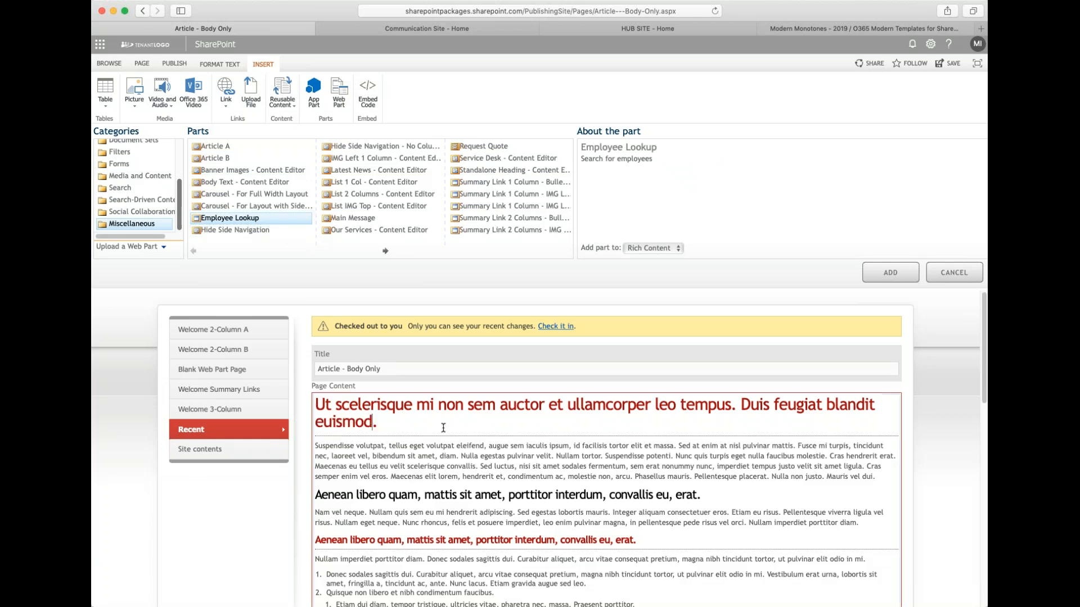
{"action": "left_click", "coordinate": [316, 404]}
{"action": "left_click_drag", "start_coordinate": [363, 419], "coordinate": [324, 403]}
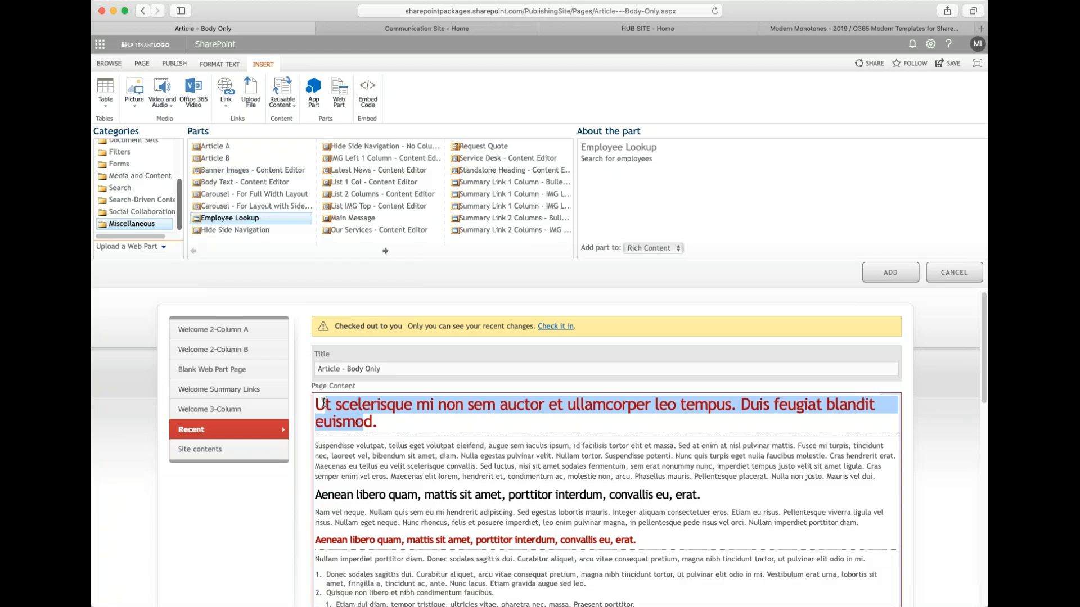
{"action": "left_click", "coordinate": [322, 403]}
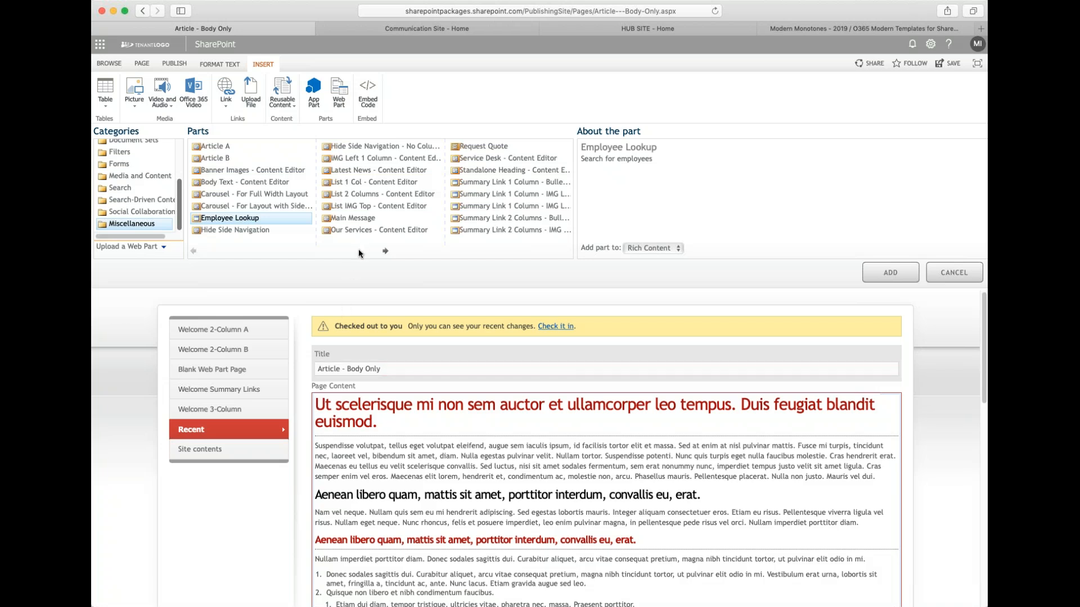
{"action": "left_click", "coordinate": [360, 171]}
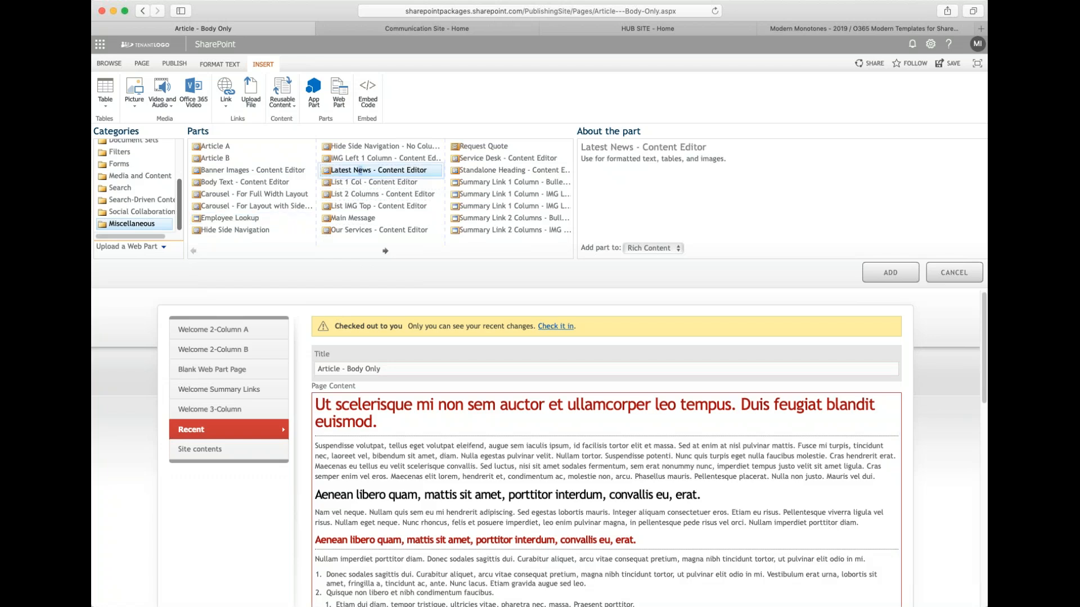
{"action": "left_click", "coordinate": [873, 275]}
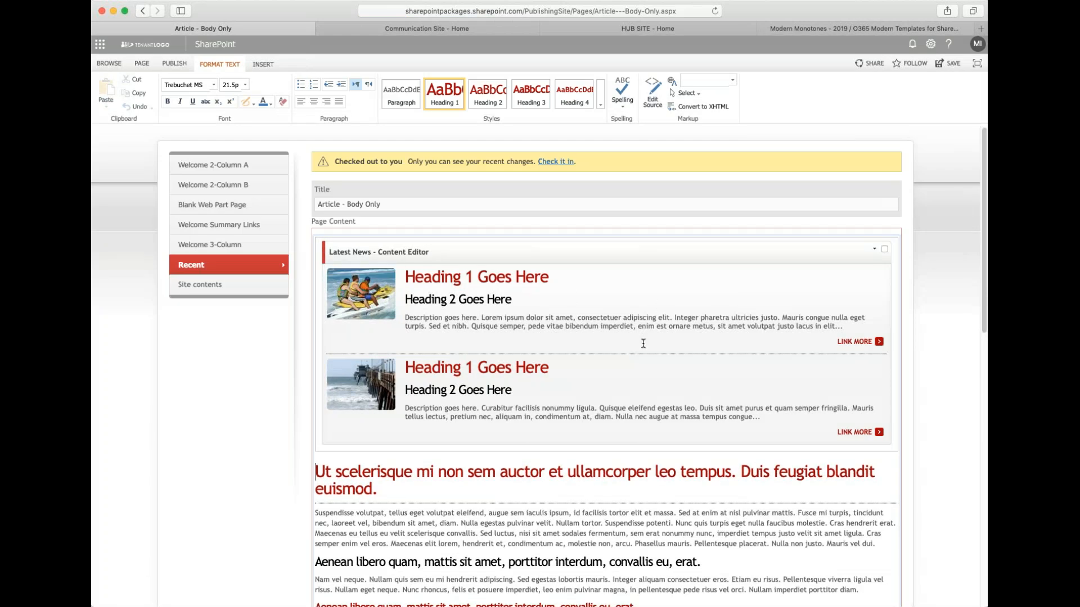
- Select text in the Latest News web part's first heading and description to inspect it
{"action": "left_click", "coordinate": [438, 279]}
{"action": "left_click_drag", "start_coordinate": [439, 280], "coordinate": [479, 279]}
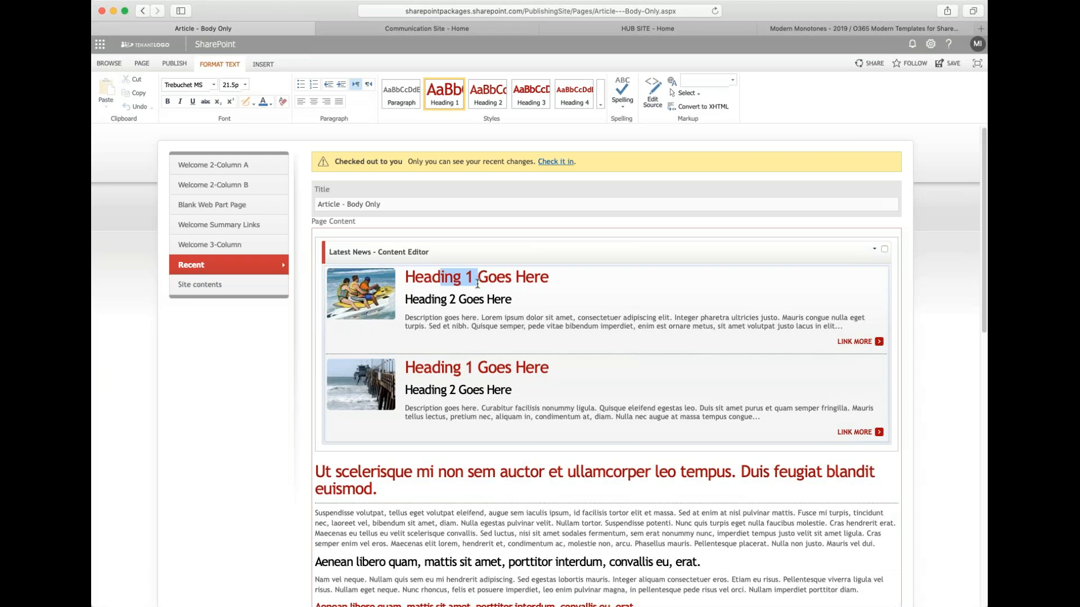
{"action": "left_click_drag", "start_coordinate": [428, 326], "coordinate": [479, 326]}
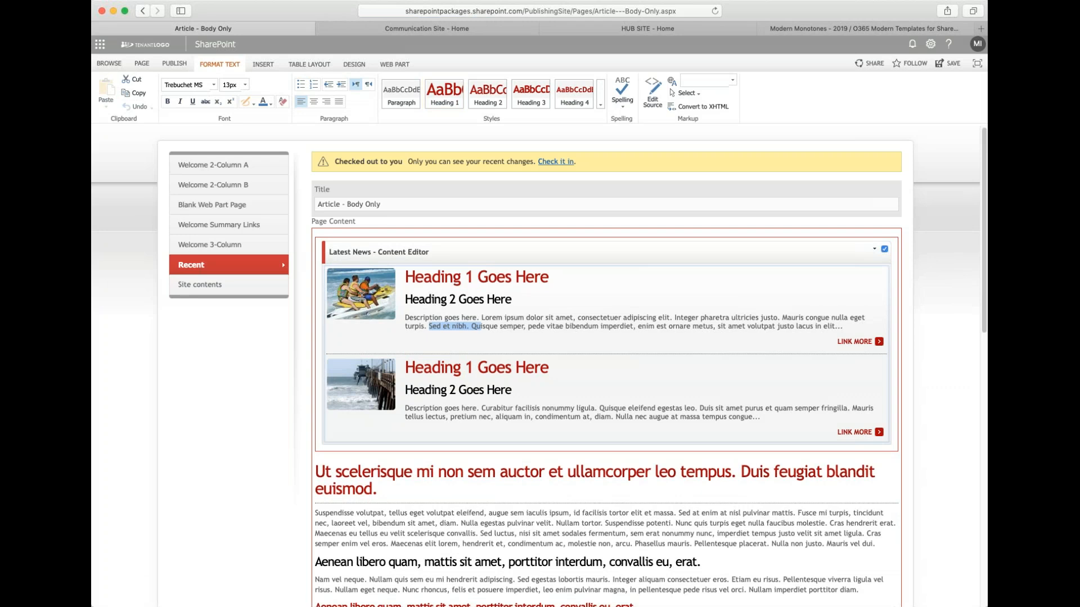
{"action": "left_click", "coordinate": [394, 522]}
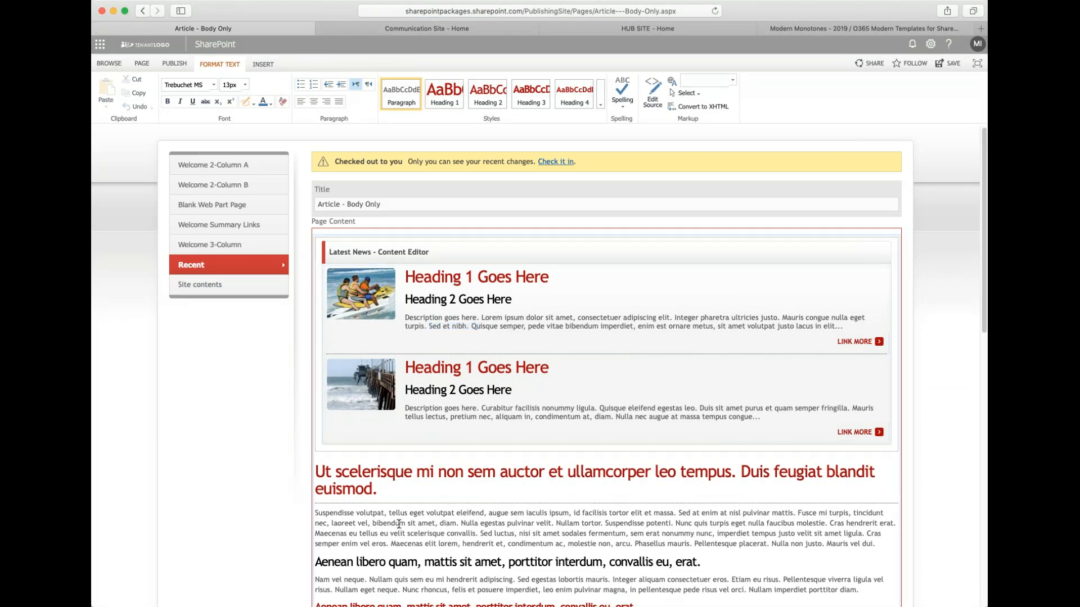
{"action": "left_click", "coordinate": [313, 472]}
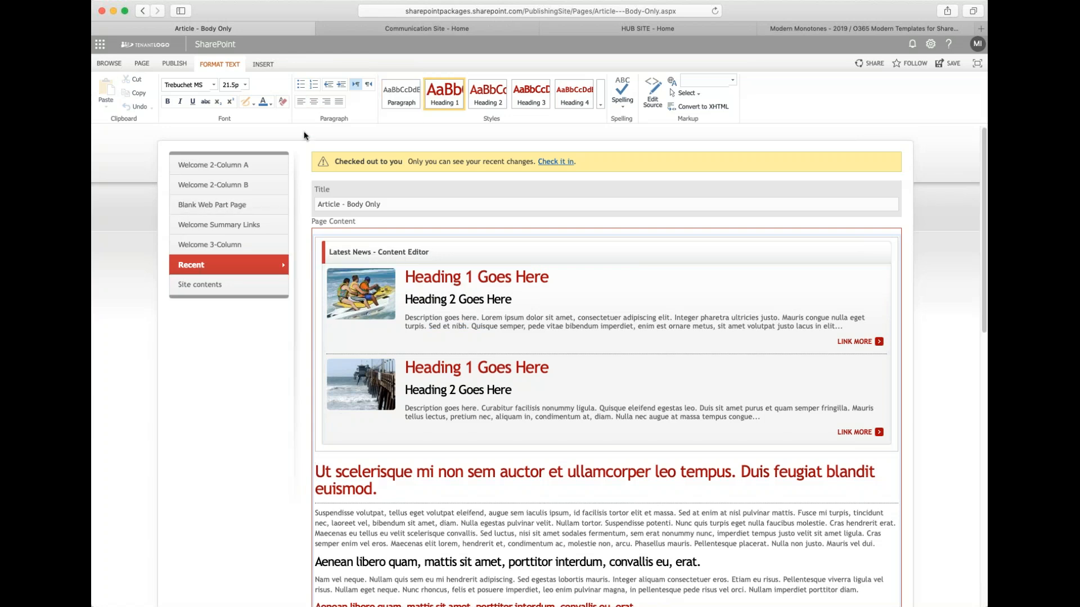
- Try to open the web part insertion panel with the cursor at the start of the page heading, then cancel it
{"action": "left_click", "coordinate": [261, 64]}
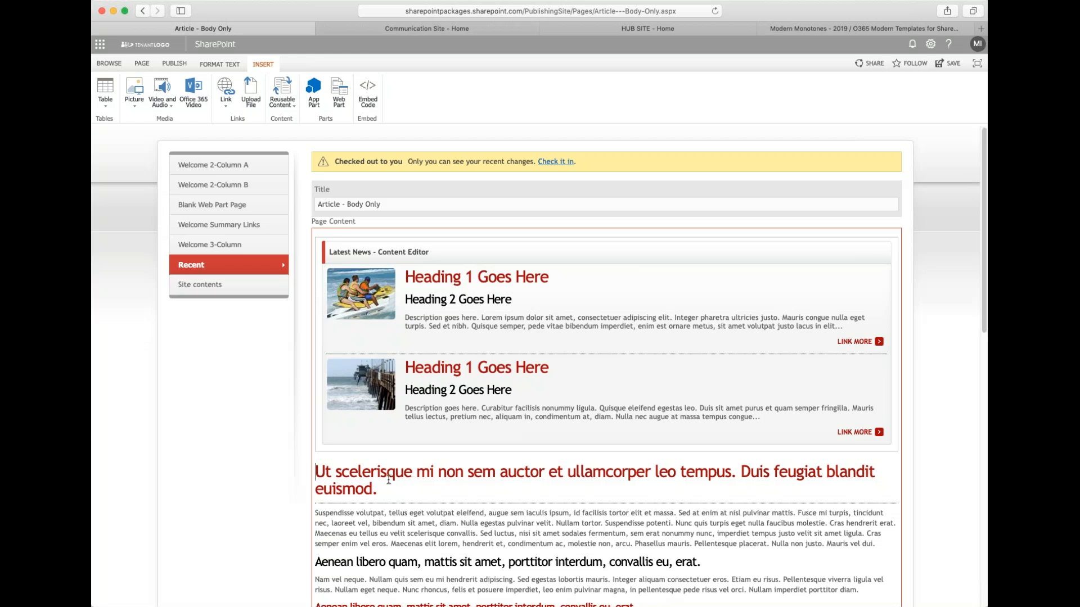
{"action": "left_click_drag", "start_coordinate": [342, 490], "coordinate": [353, 491]}
{"action": "left_click", "coordinate": [356, 491]}
{"action": "left_click_drag", "start_coordinate": [381, 492], "coordinate": [315, 475]}
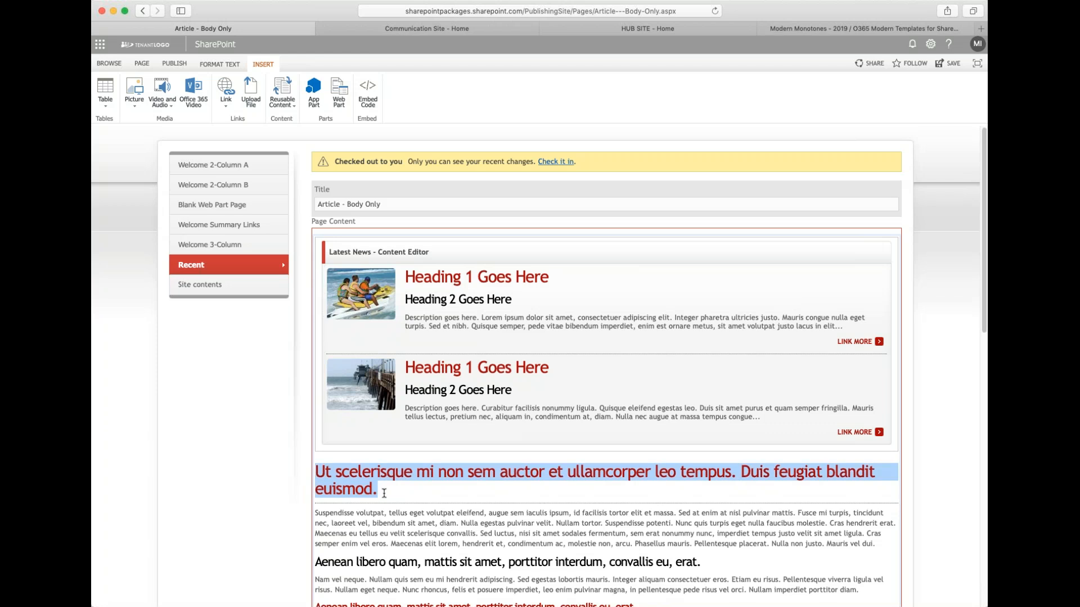
{"action": "left_click", "coordinate": [400, 499]}
{"action": "left_click", "coordinate": [323, 474]}
{"action": "key", "text": "Left"}
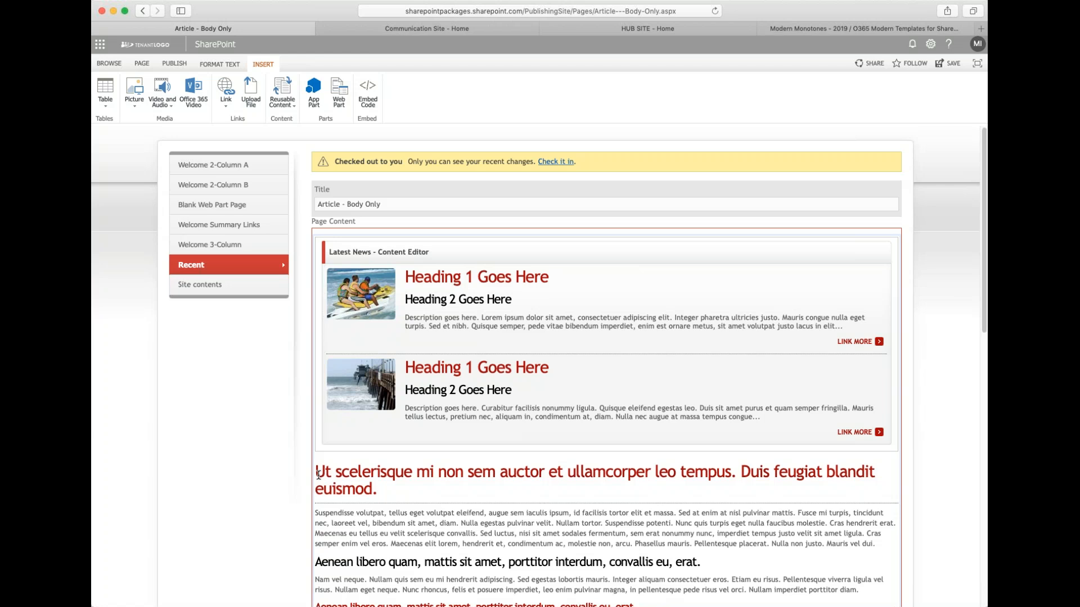
{"action": "left_click", "coordinate": [383, 495]}
{"action": "left_click_drag", "start_coordinate": [364, 522], "coordinate": [384, 519]}
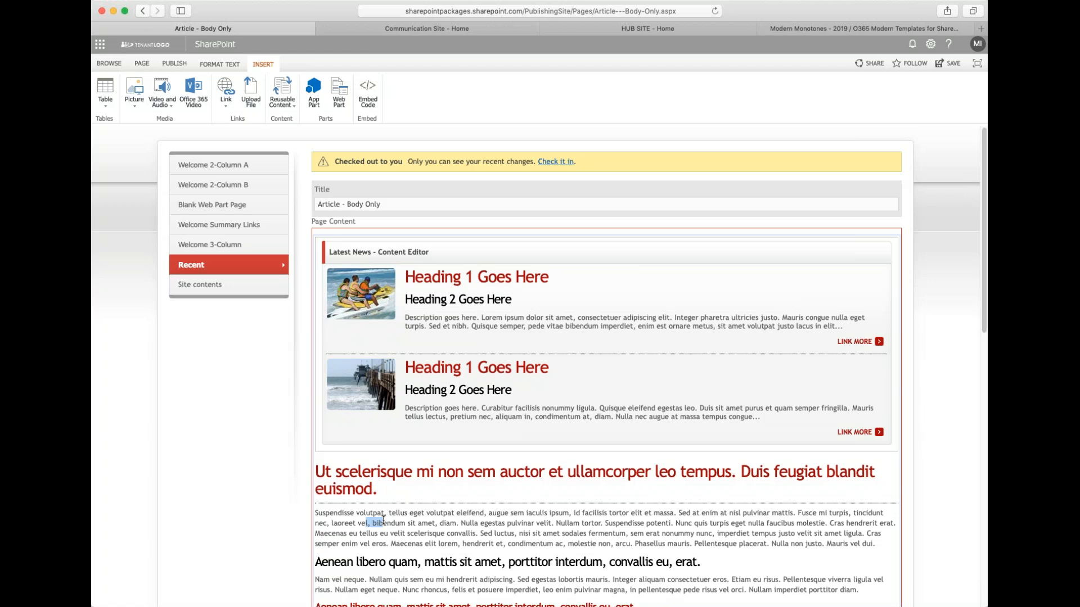
{"action": "left_click", "coordinate": [322, 475]}
{"action": "left_click", "coordinate": [317, 475]}
{"action": "left_click", "coordinate": [343, 100]}
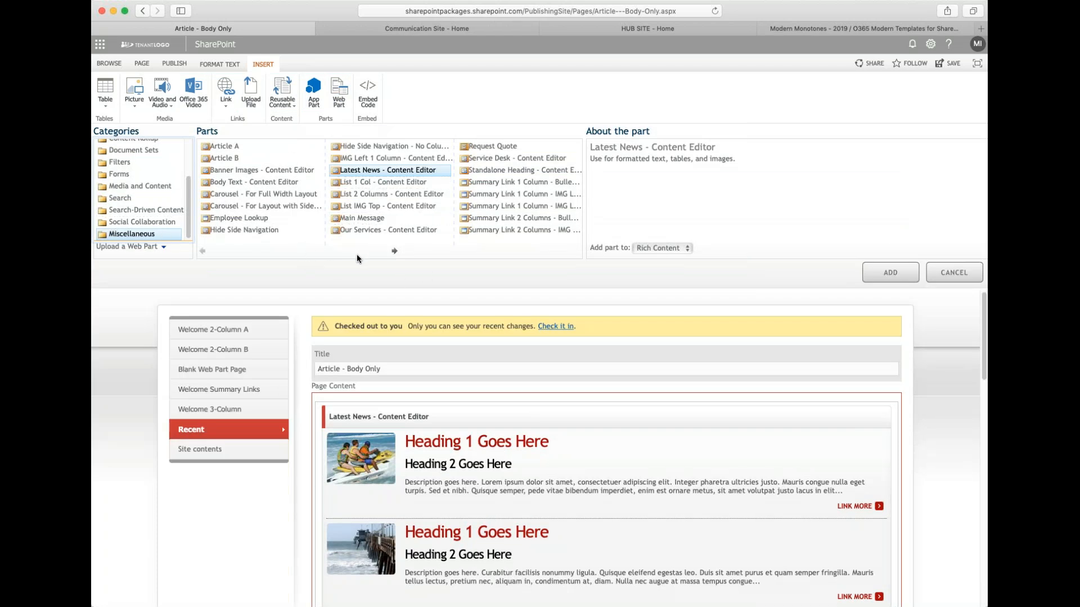
{"action": "left_click", "coordinate": [952, 272]}
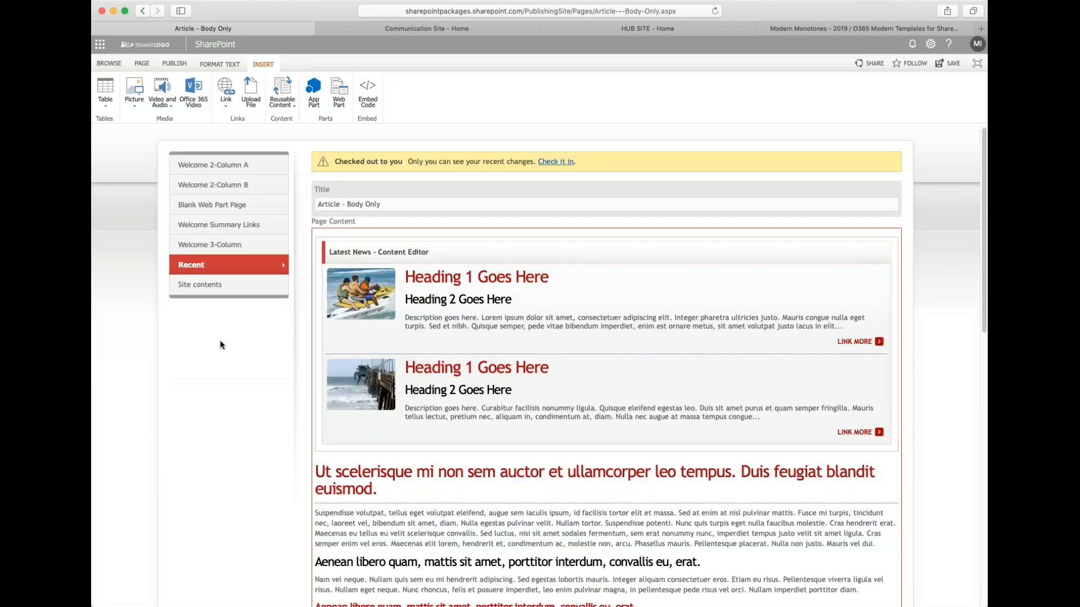
- Place the cursor at the end of the Latest News web part's first description and leave it
{"action": "scroll", "coordinate": [842, 290], "scroll_direction": "down", "scroll_amount": 1}
{"action": "scroll", "coordinate": [846, 301], "scroll_direction": "up", "scroll_amount": 1}
{"action": "left_click", "coordinate": [980, 356]}
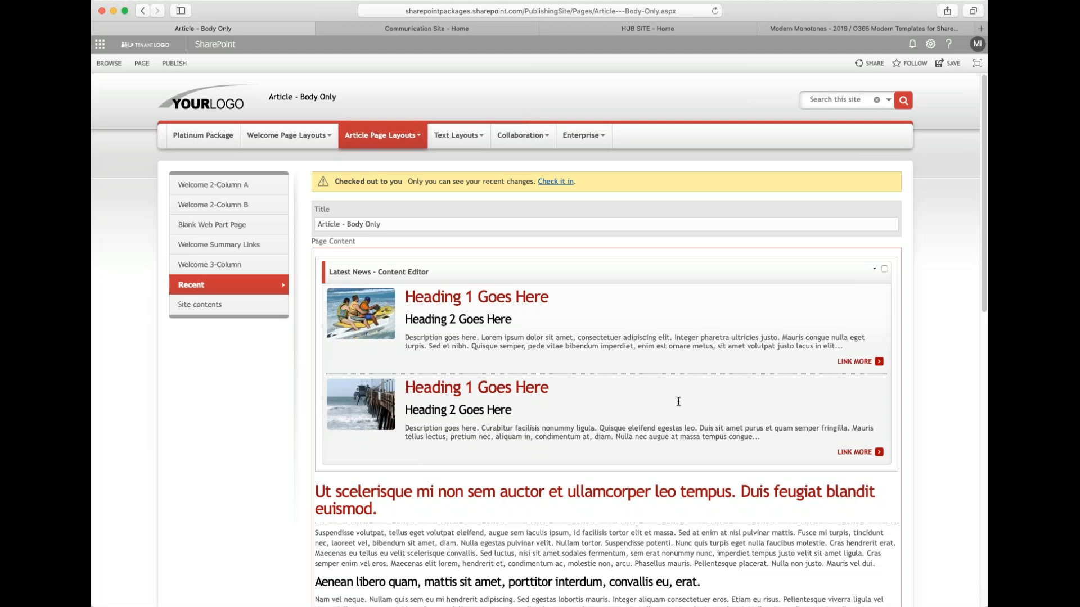
{"action": "left_click", "coordinate": [686, 350]}
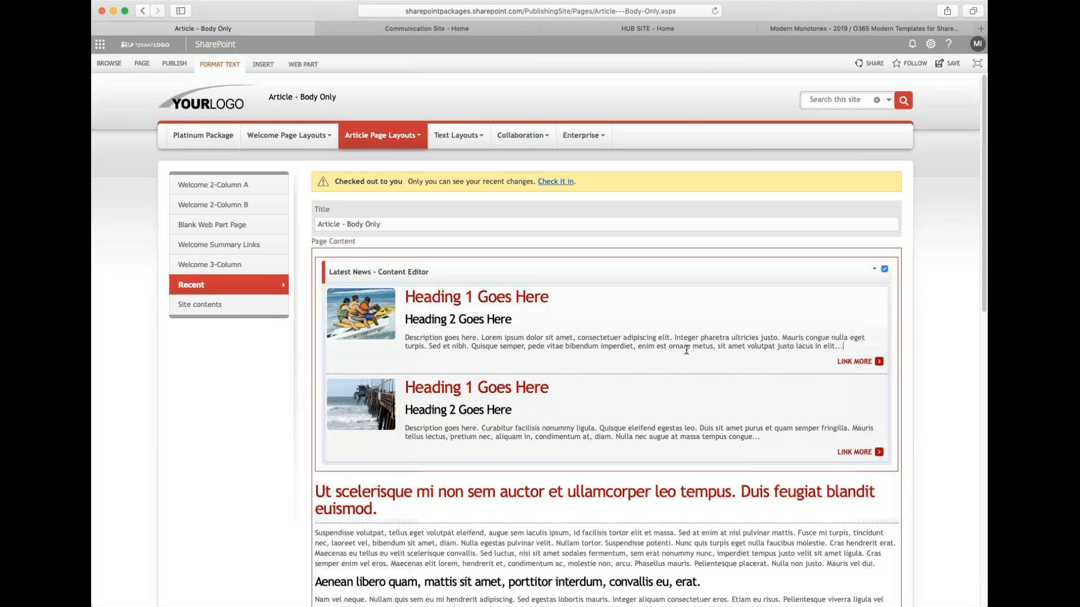
{"action": "left_click", "coordinate": [834, 324]}
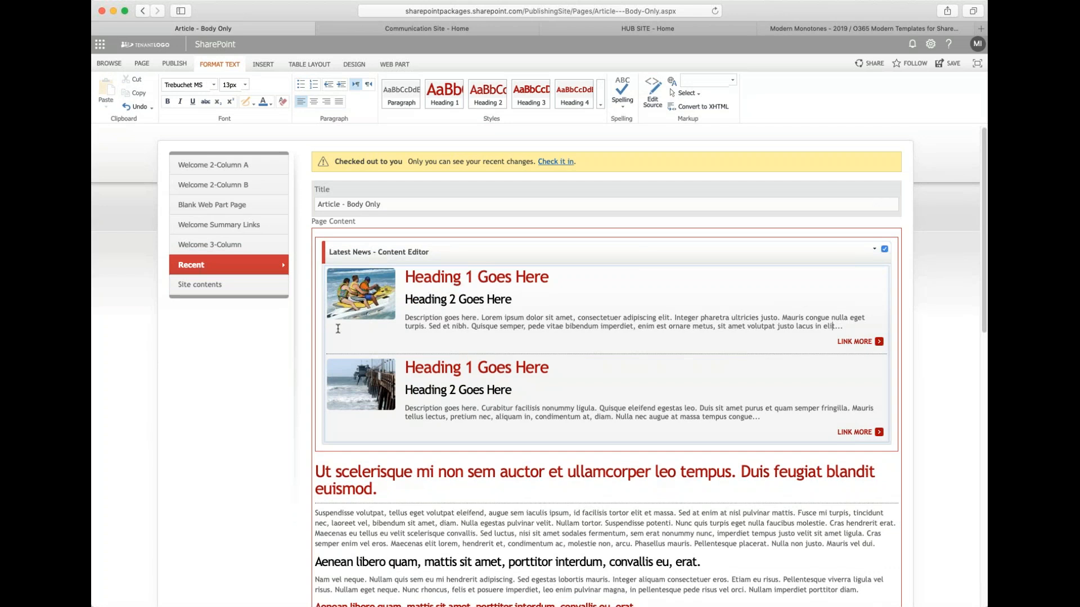
{"action": "left_click", "coordinate": [133, 291]}
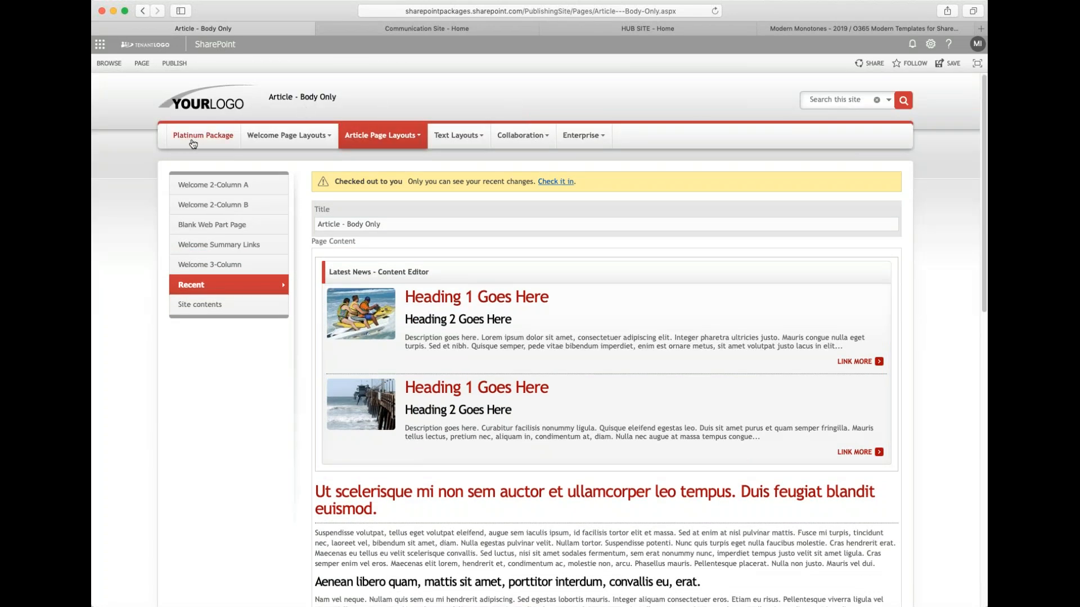
- Open the app launcher and the settings panel to view their options, closing each again
{"action": "mouse_move", "coordinate": [555, 141]}
{"action": "left_click", "coordinate": [101, 45]}
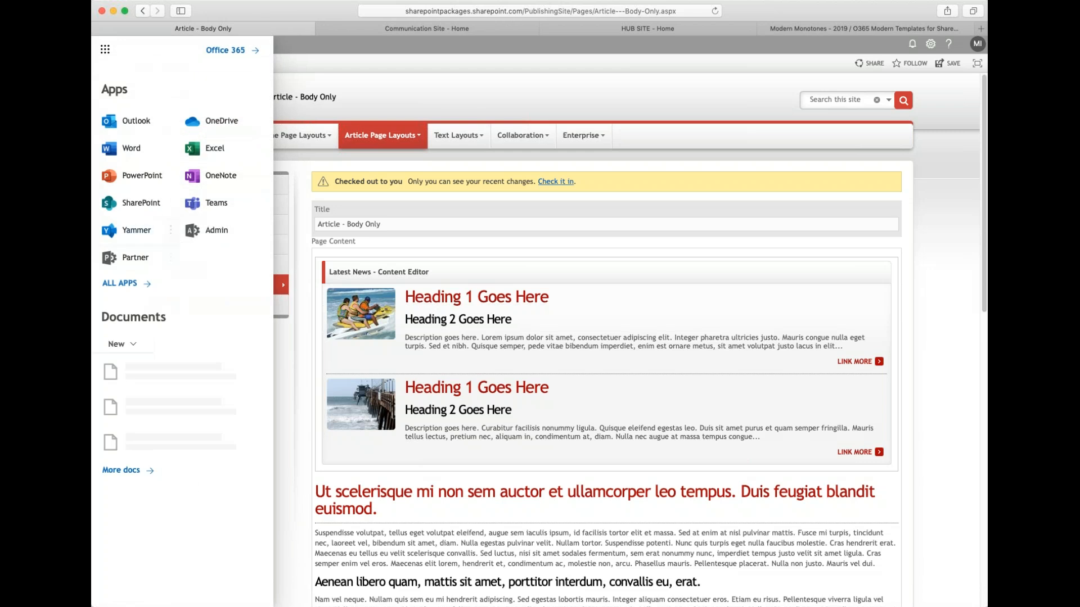
{"action": "left_click", "coordinate": [305, 44]}
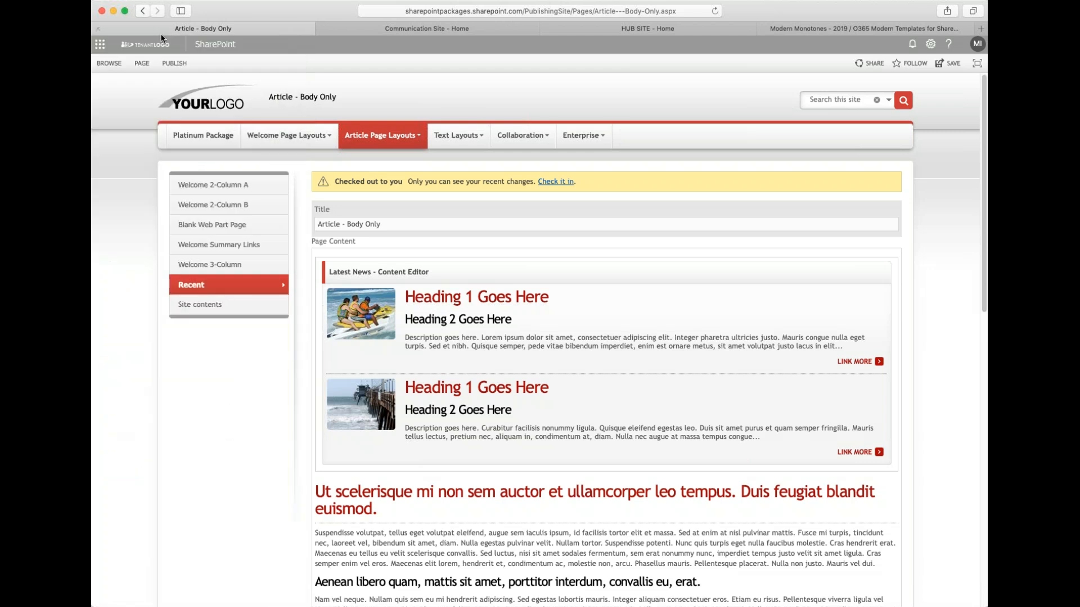
{"action": "left_click", "coordinate": [931, 43]}
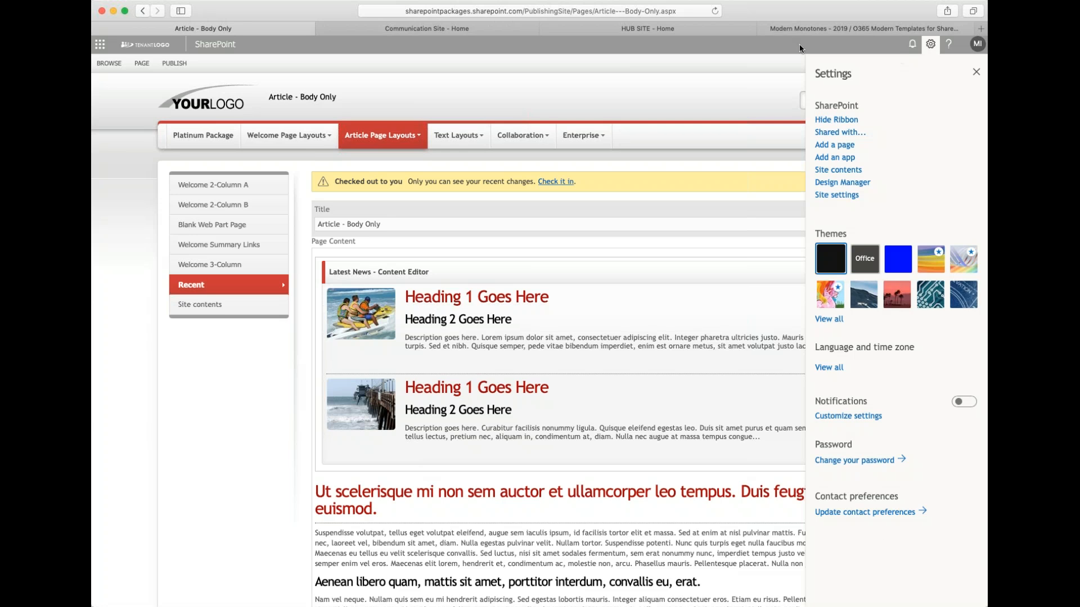
{"action": "left_click", "coordinate": [930, 46]}
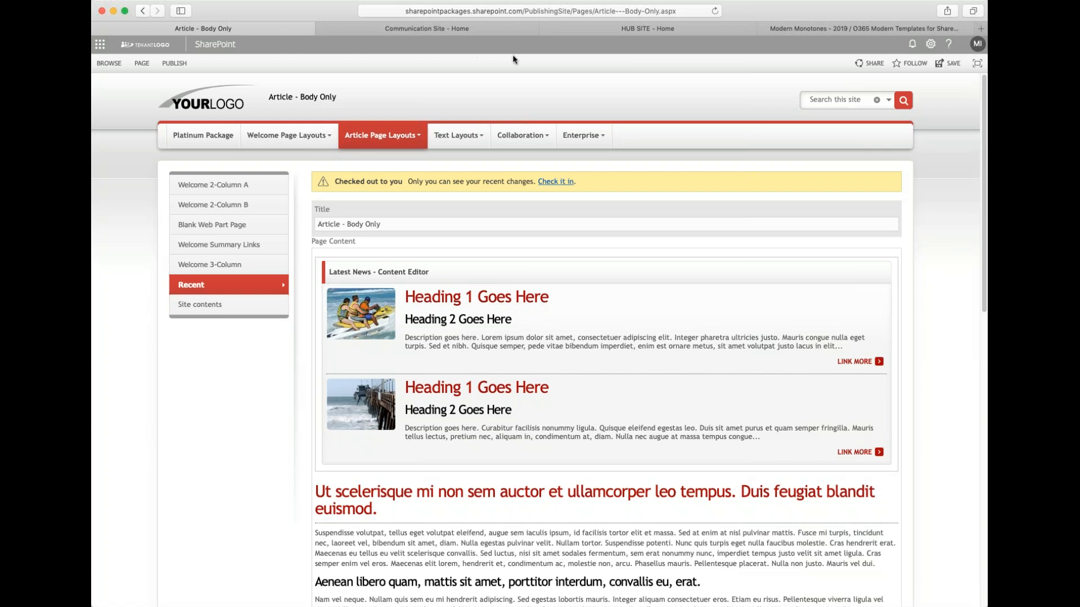
- Open the Text Layout - Page A page from the Text Layouts menu
{"action": "scroll", "coordinate": [546, 472], "scroll_direction": "down", "scroll_amount": 5}
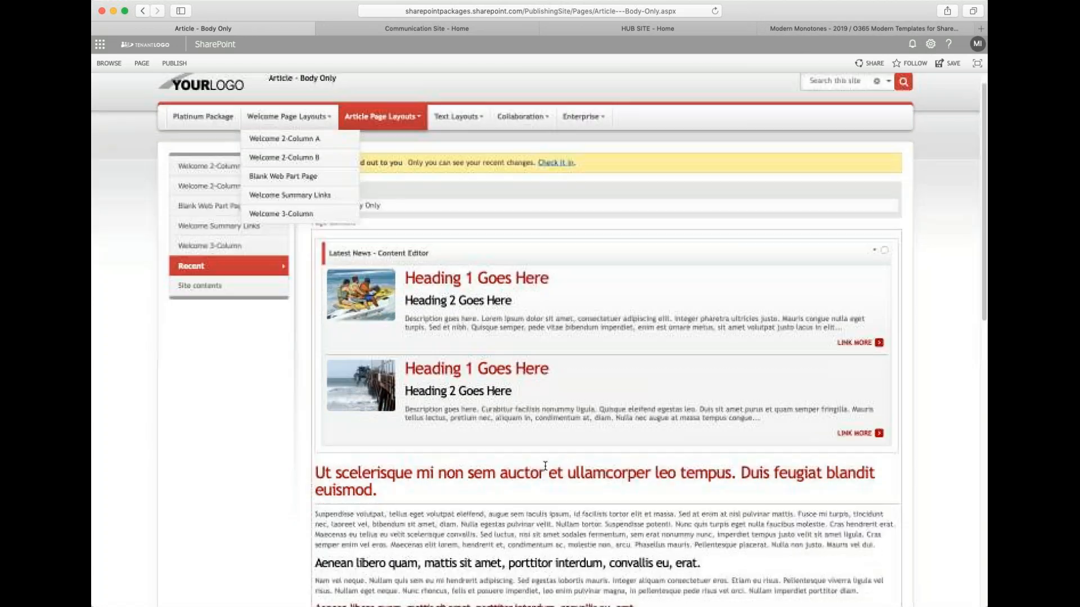
{"action": "scroll", "coordinate": [546, 472], "scroll_direction": "up", "scroll_amount": 5}
{"action": "mouse_move", "coordinate": [458, 135]}
{"action": "left_click", "coordinate": [470, 157]}
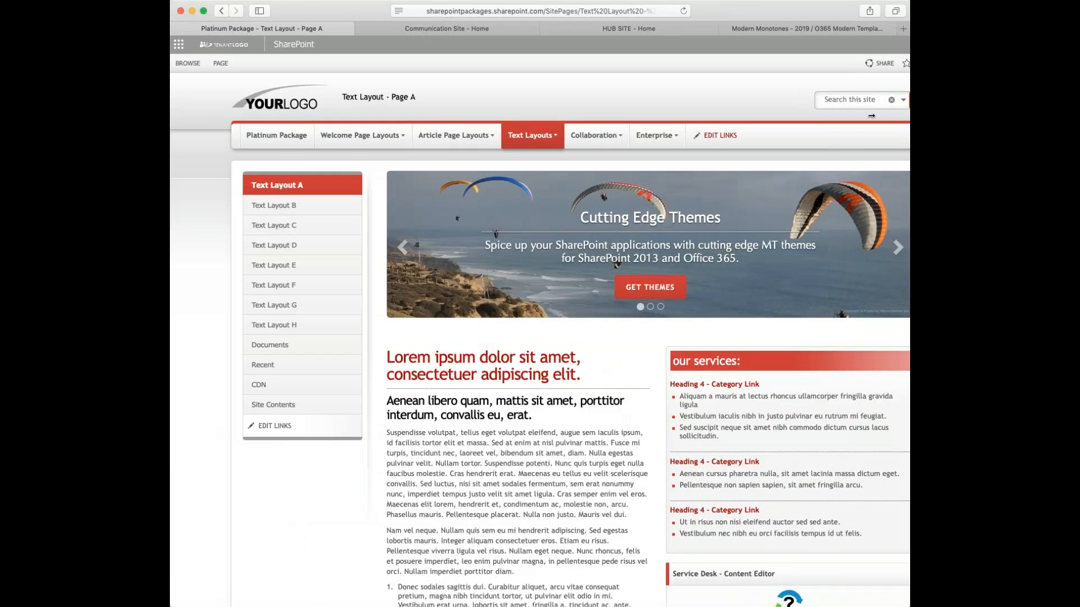
- Narrow the browser window to mobile width and open the collapsed navigation menu with its Text Layouts submenu
{"action": "left_click_drag", "start_coordinate": [871, 116], "coordinate": [673, 150]}
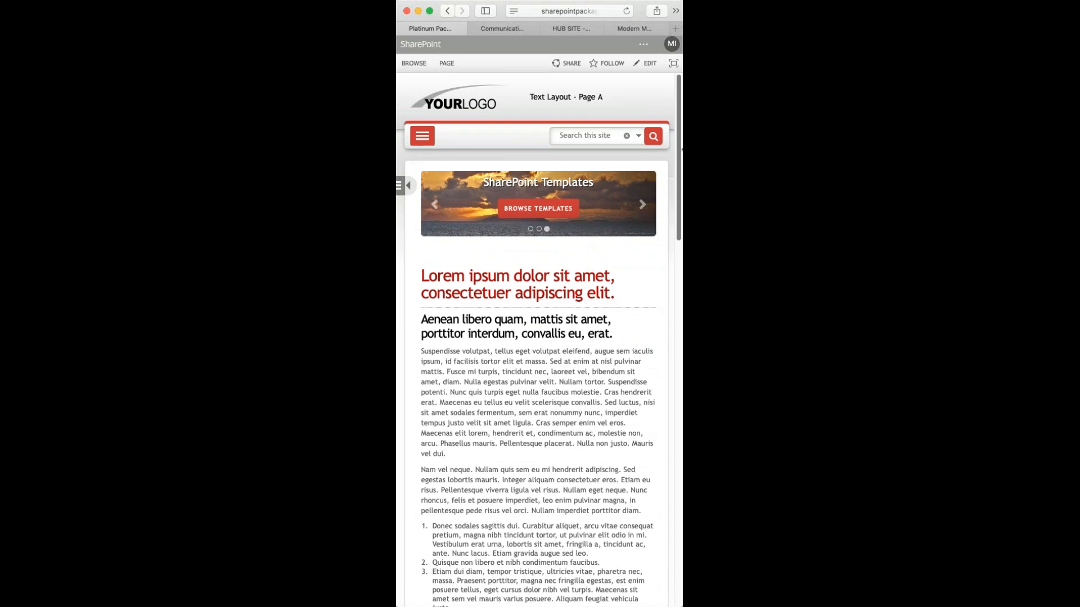
{"action": "left_click", "coordinate": [422, 137]}
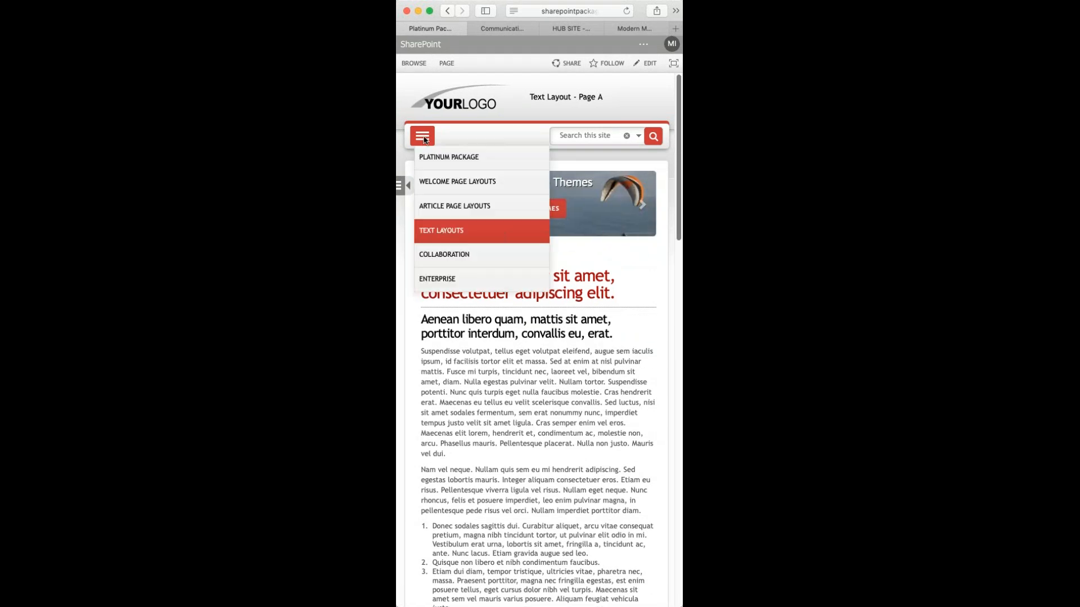
{"action": "mouse_move", "coordinate": [464, 234]}
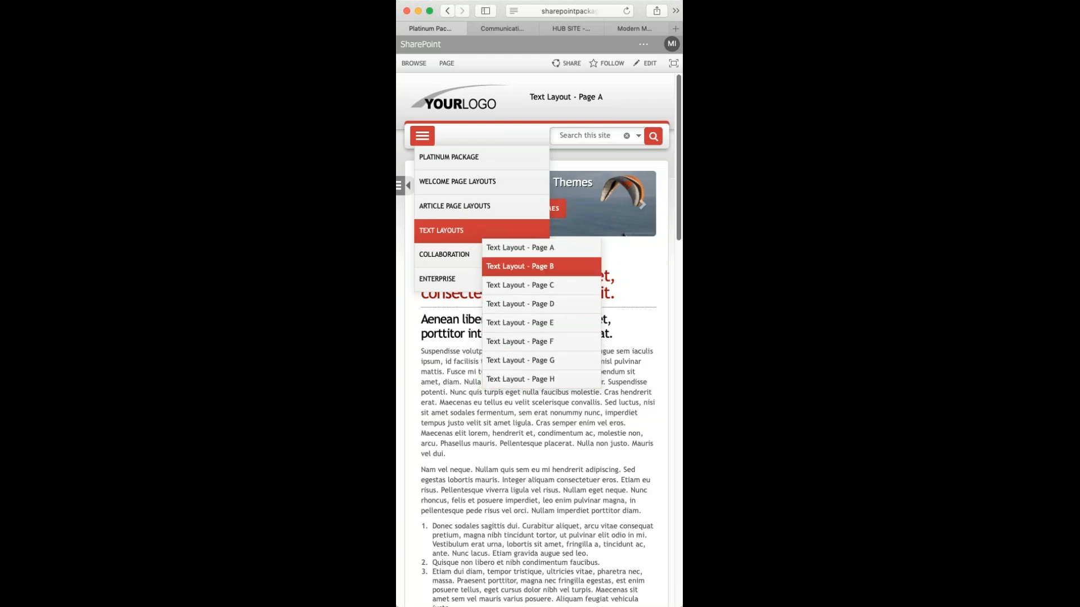
{"action": "key", "text": "super+a"}
{"action": "left_click_drag", "start_coordinate": [649, 126], "coordinate": [650, 151]}
{"action": "left_click", "coordinate": [630, 97]}
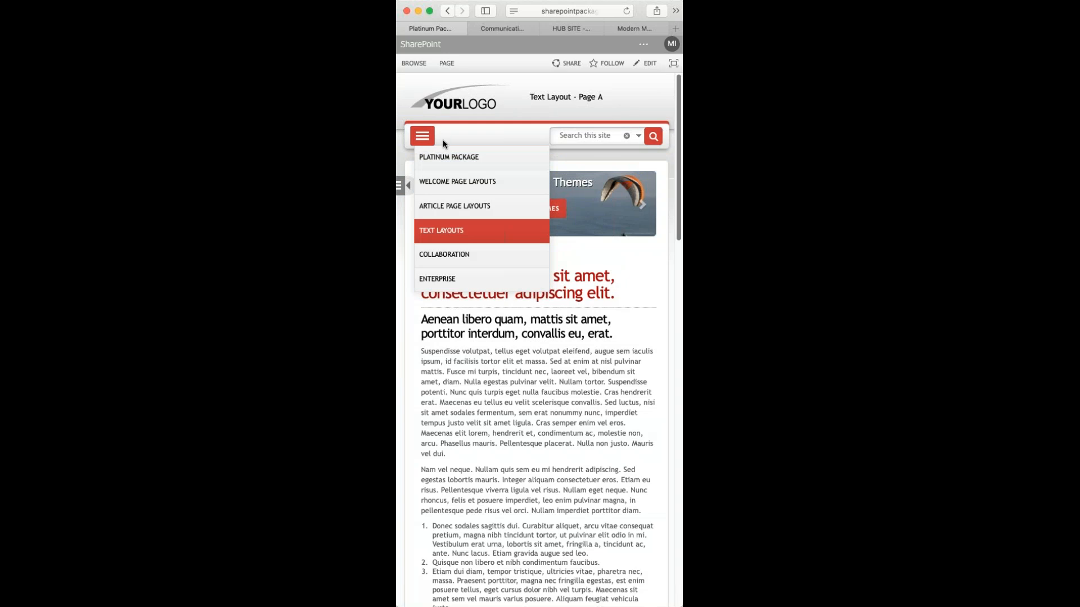
{"action": "left_click", "coordinate": [423, 135]}
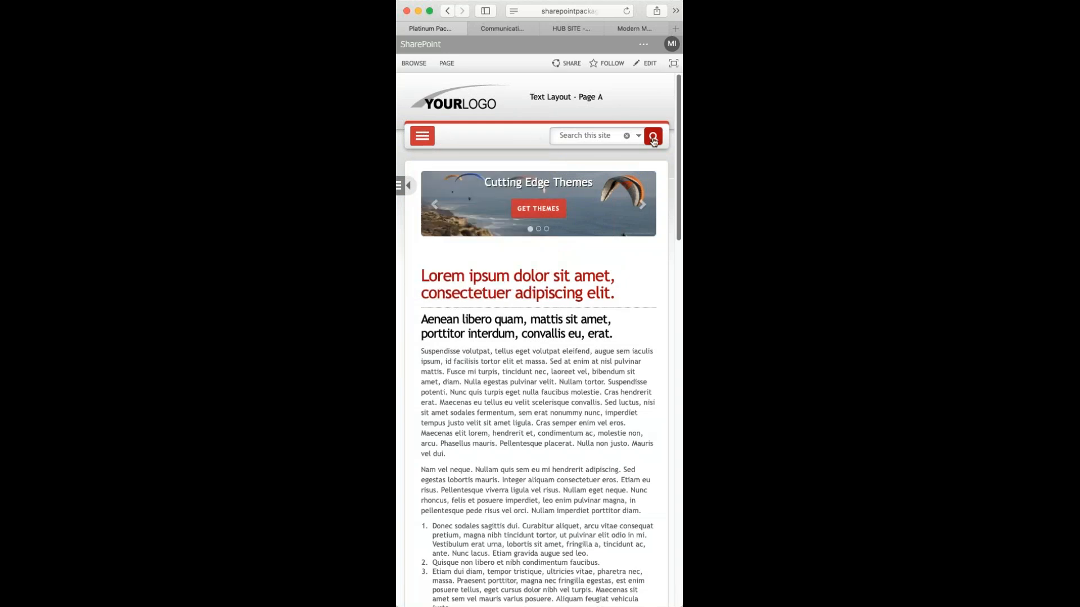
- Toggle the mobile side navigation panel open and closed several times
{"action": "left_click", "coordinate": [638, 138]}
{"action": "left_click", "coordinate": [408, 189]}
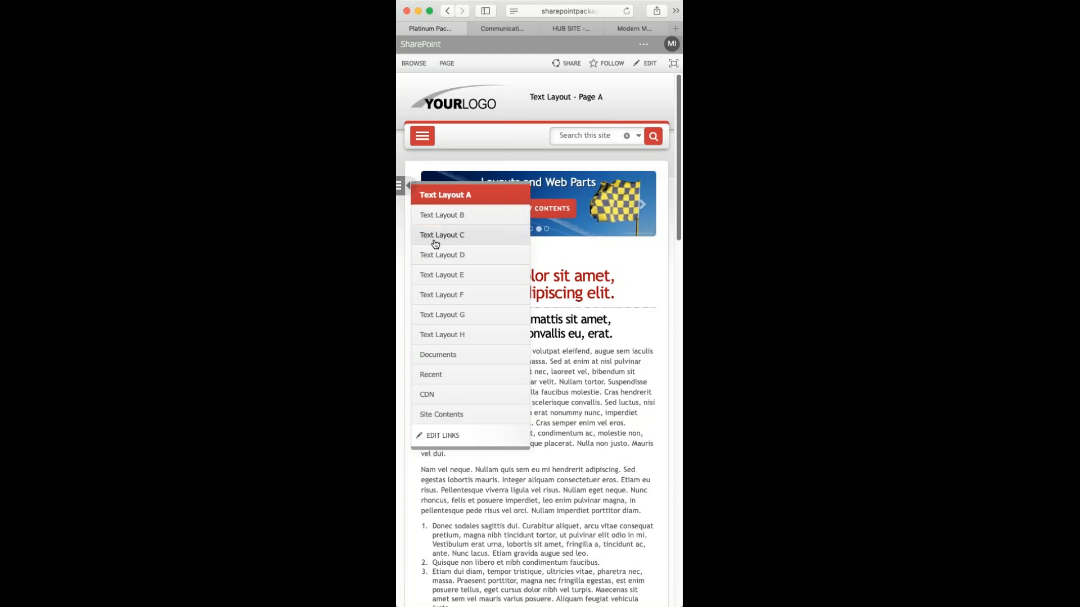
{"action": "left_click", "coordinate": [405, 188]}
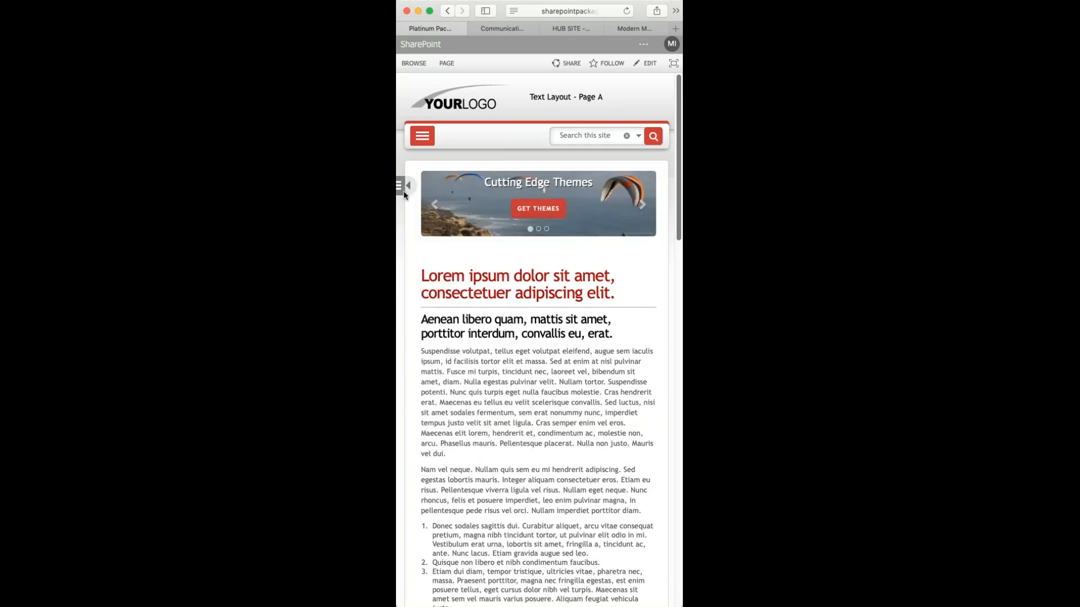
{"action": "left_click", "coordinate": [407, 186]}
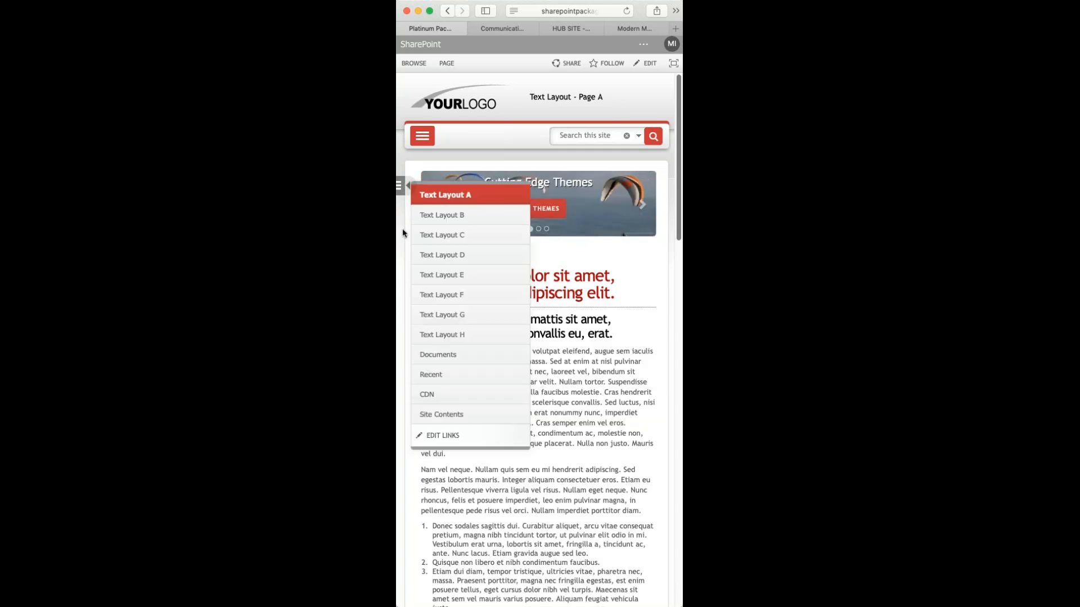
{"action": "left_click", "coordinate": [404, 187]}
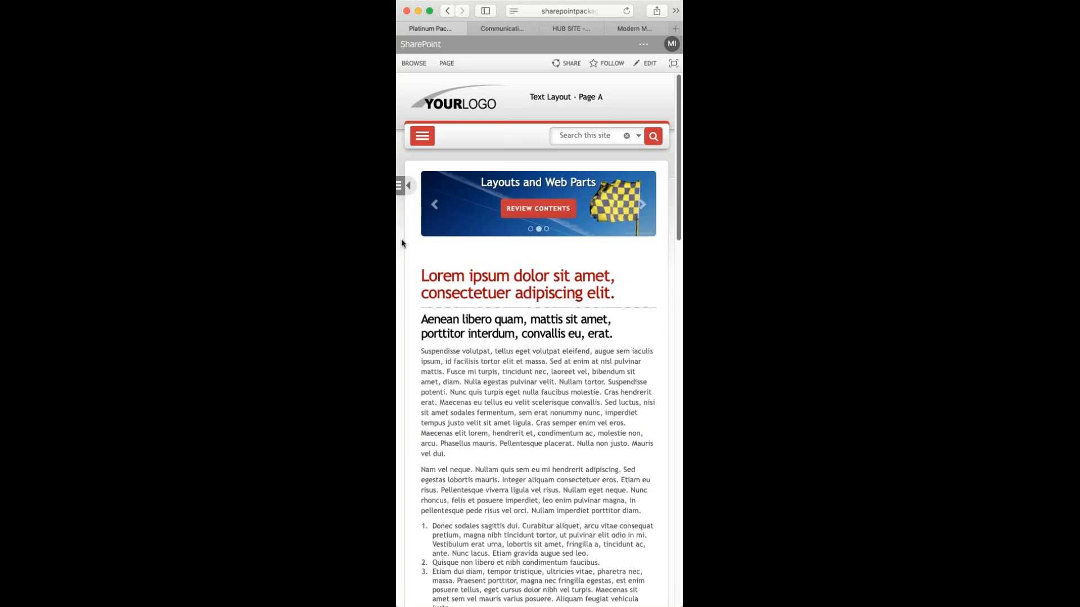
{"action": "left_click", "coordinate": [409, 186]}
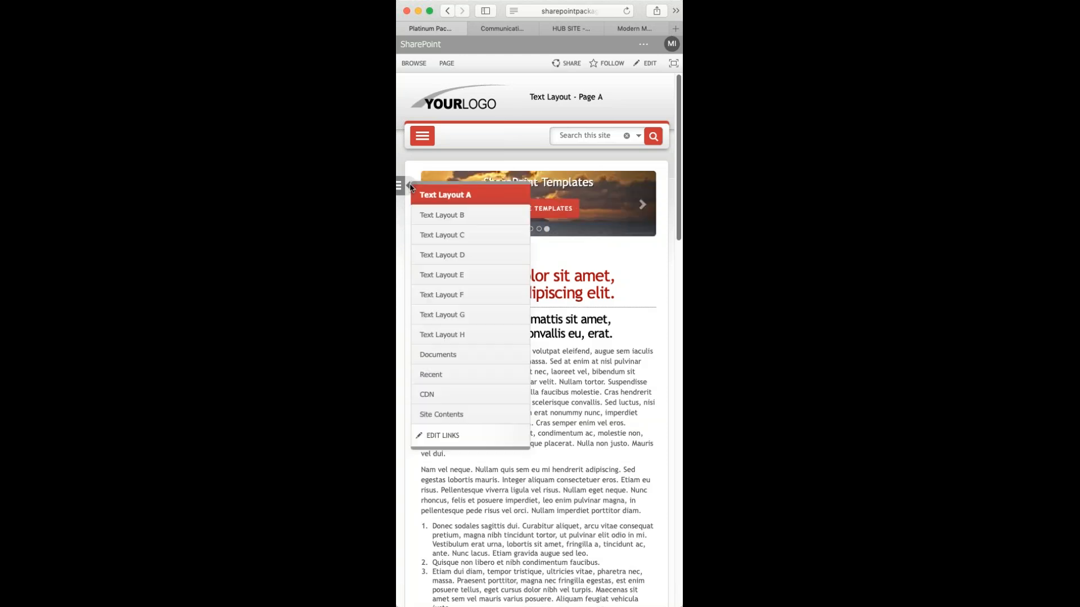
{"action": "left_click", "coordinate": [410, 186]}
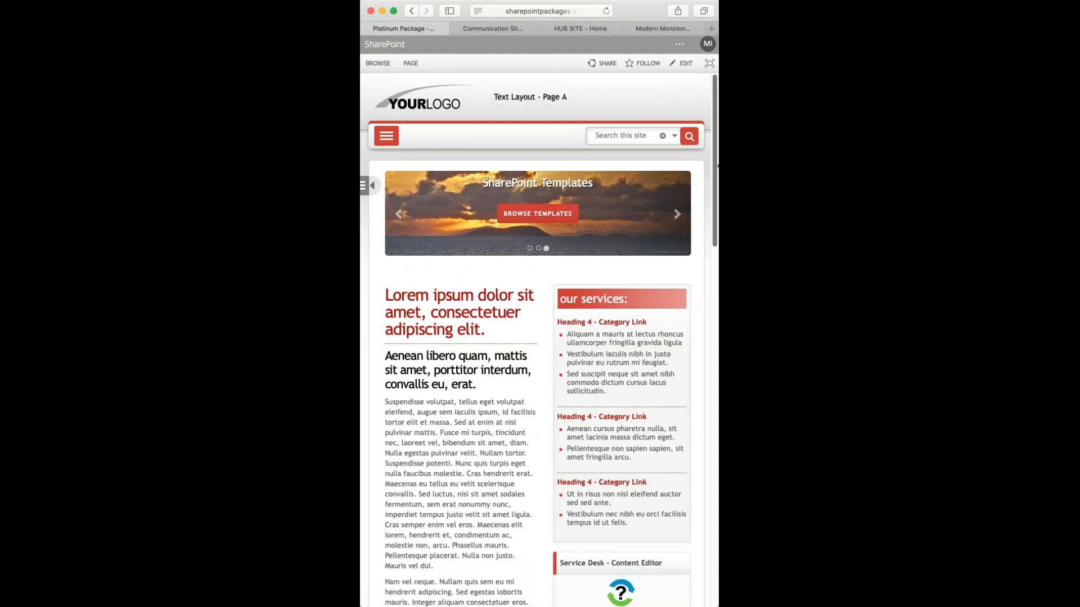
- Widen the browser window back to full desktop width and scroll through the page
{"action": "left_click_drag", "start_coordinate": [718, 165], "coordinate": [843, 166]}
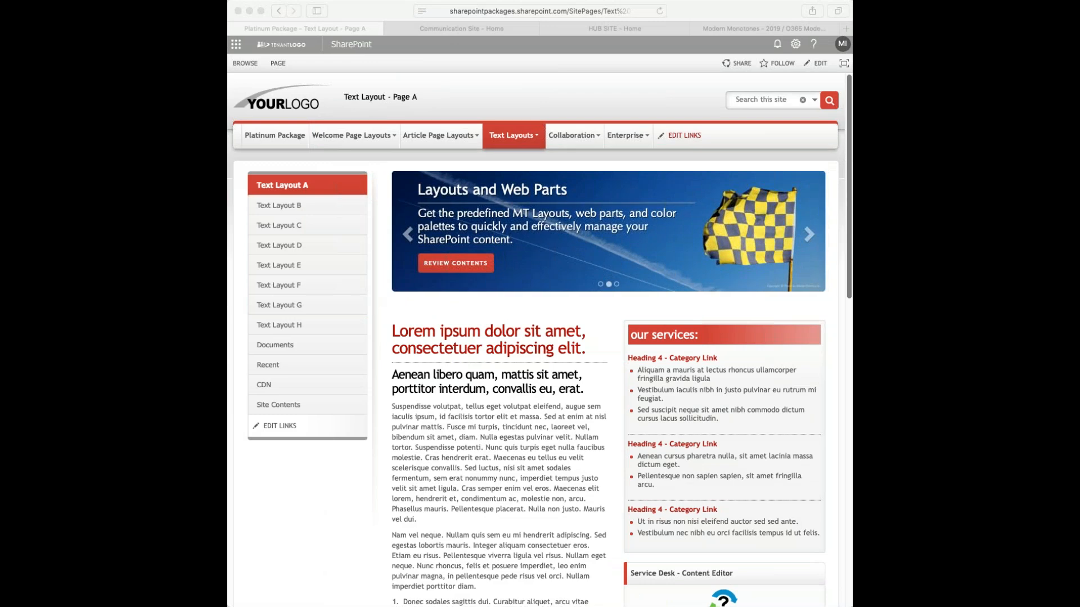
{"action": "left_click", "coordinate": [850, 428]}
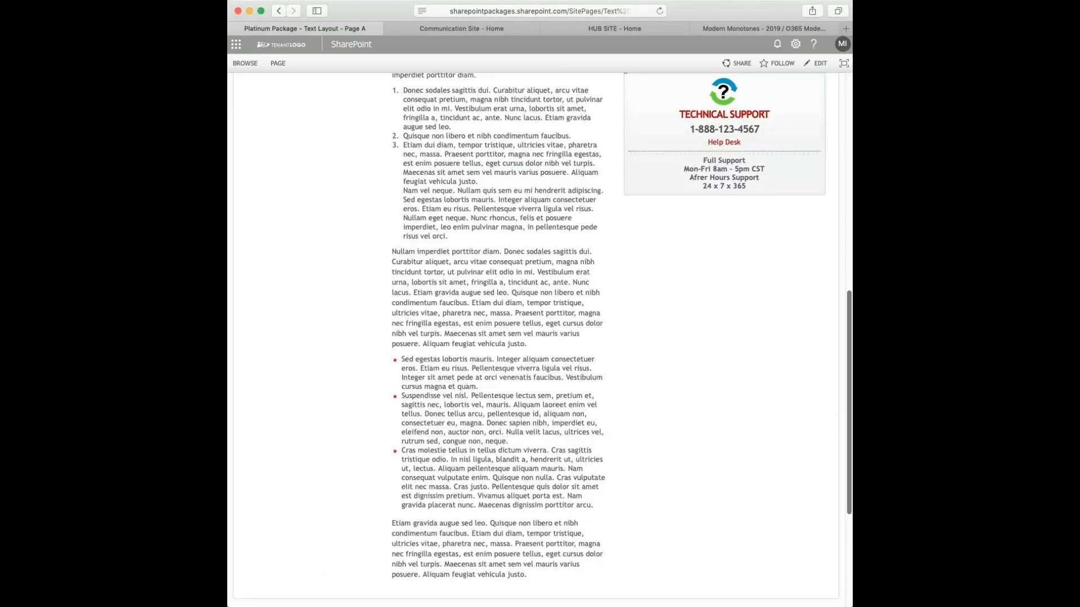
{"action": "left_click_drag", "start_coordinate": [850, 355], "coordinate": [980, 141]}
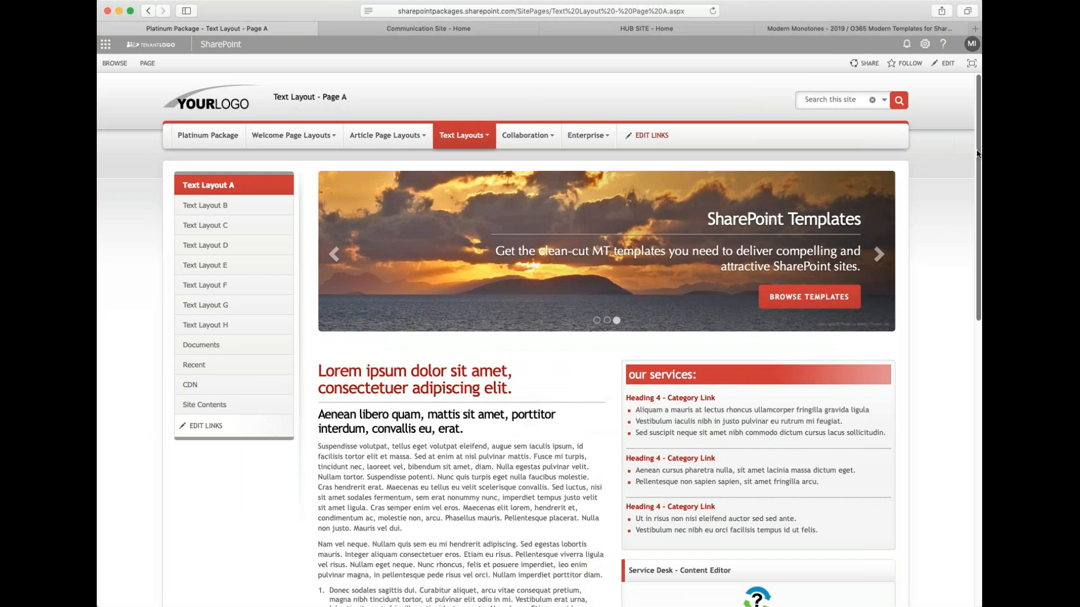
{"action": "left_click_drag", "start_coordinate": [981, 155], "coordinate": [1011, 165]}
- Open the Team Site page from the Collaboration menu
{"action": "mouse_move", "coordinate": [500, 136]}
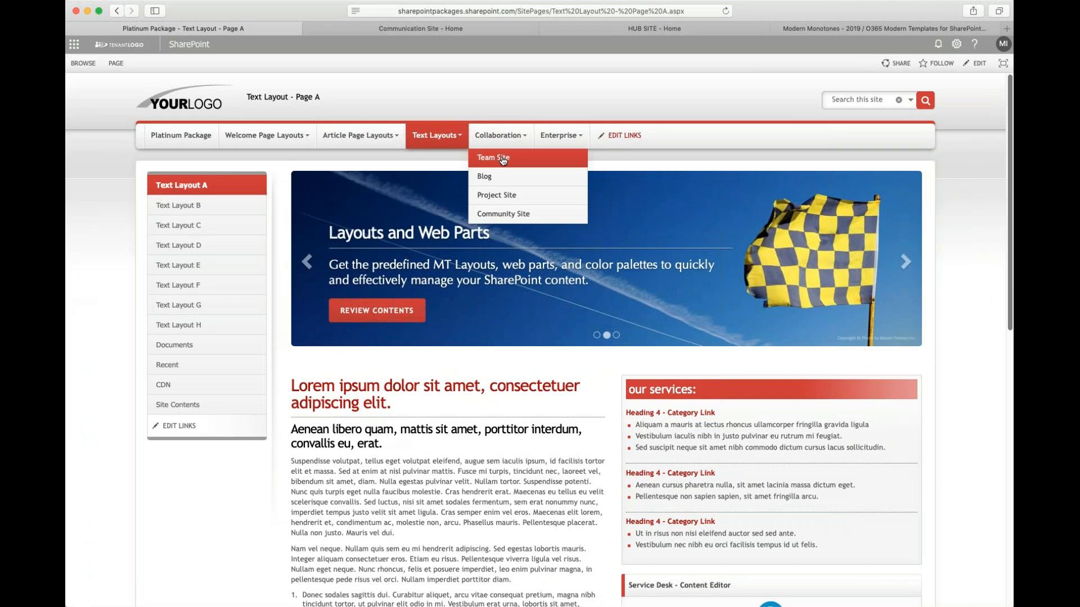
{"action": "left_click", "coordinate": [501, 159]}
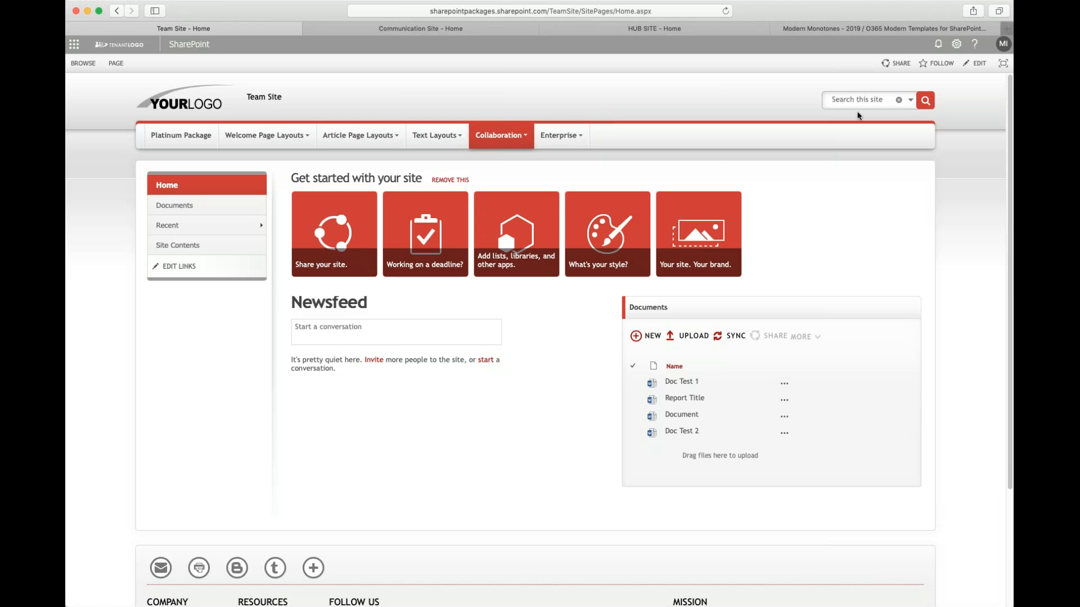
- Open a new browser tab and go to masterthemes.net
{"action": "left_click", "coordinate": [1007, 29]}
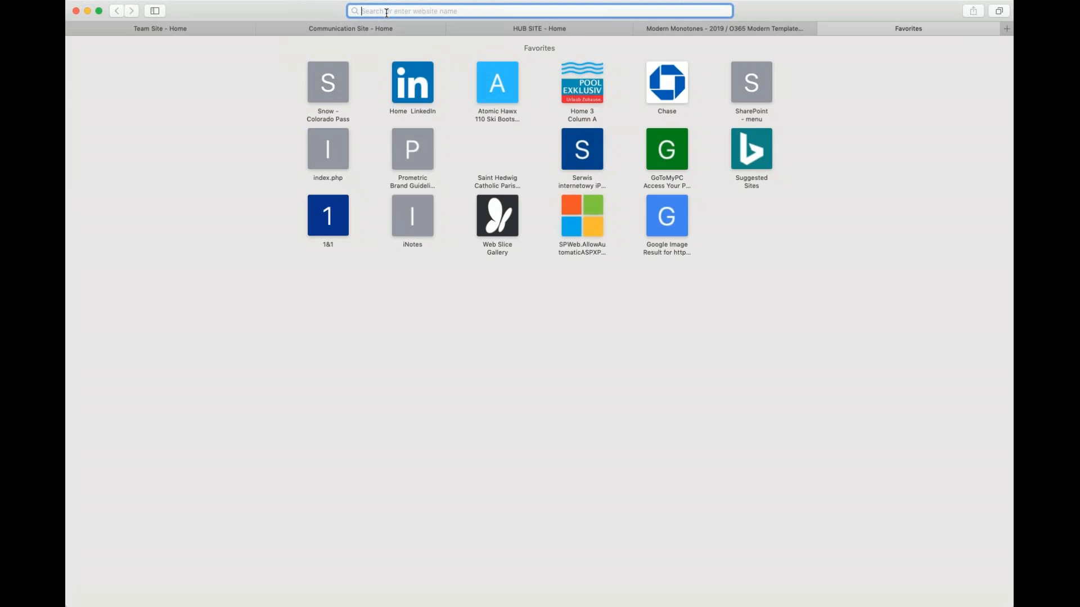
{"action": "type", "text": "strt"}
{"action": "key", "text": "BackSpace"}
{"action": "key", "text": "BackSpace"}
{"action": "key", "text": "BackSpace"}
{"action": "key", "text": "BackSpace"}
{"action": "type", "text": "masterthemes.c"}
{"action": "key", "text": "BackSpace"}
{"action": "type", "text": "no"}
{"action": "type", "text": "t"}
{"action": "key", "text": "Return"}
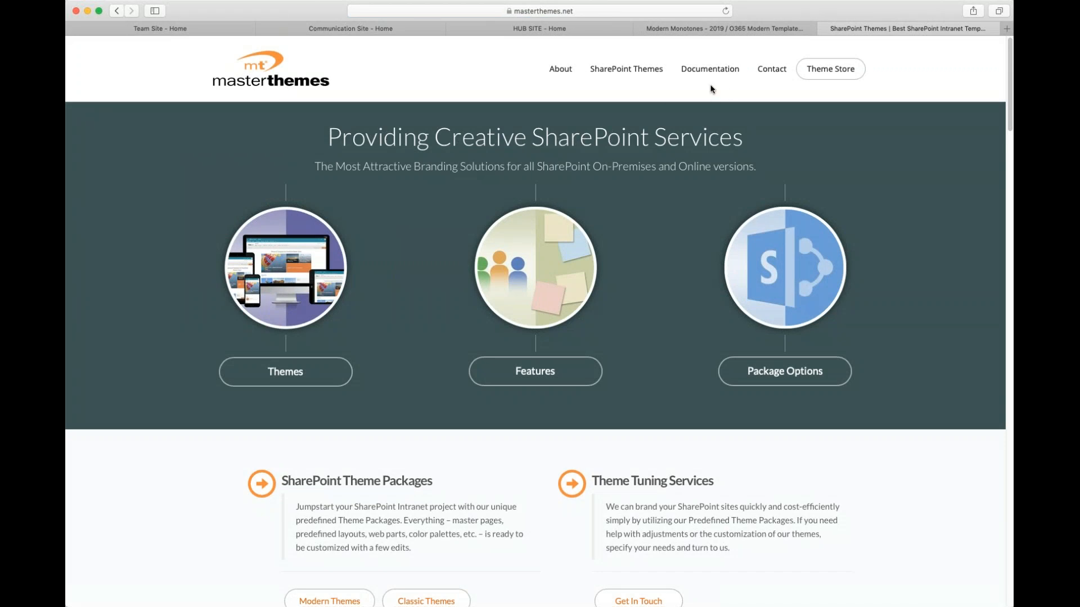
- Open the Installation Instructions documentation page and then the Installation - CLASSIC guide
{"action": "mouse_move", "coordinate": [728, 75]}
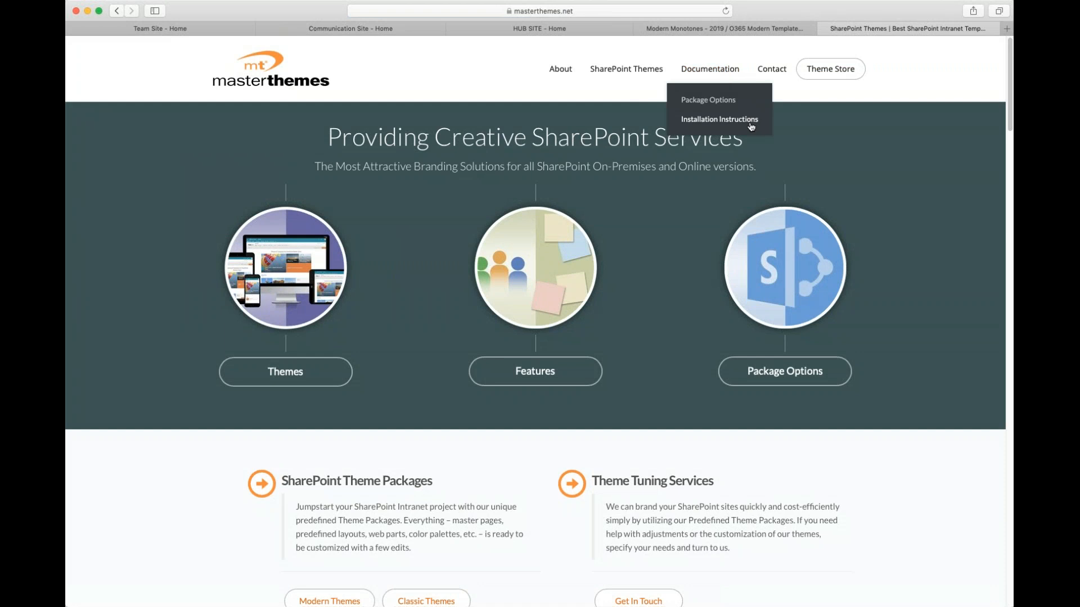
{"action": "left_click", "coordinate": [722, 120]}
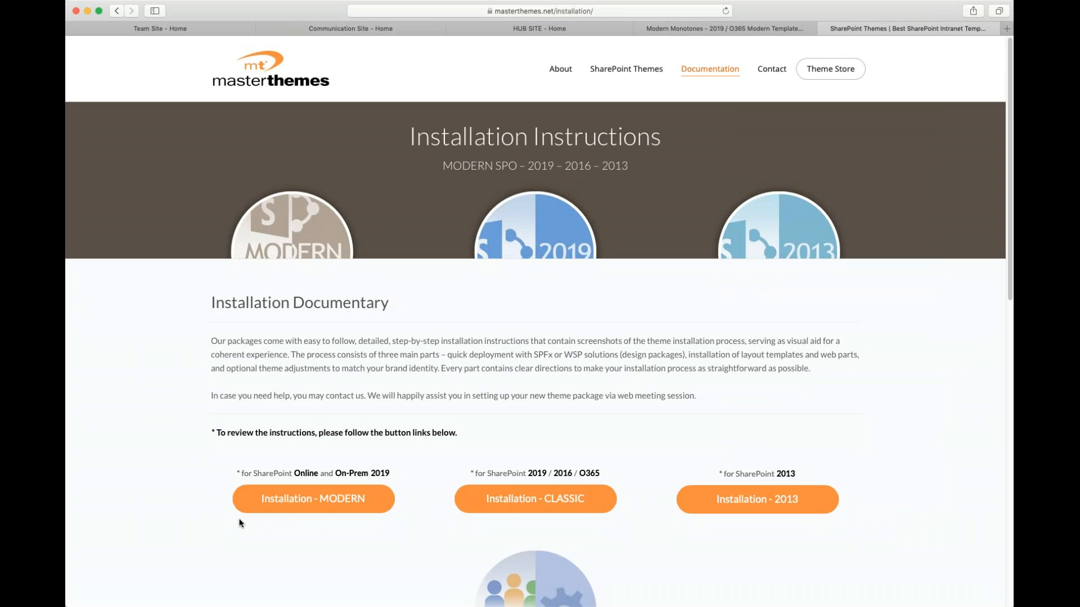
{"action": "scroll", "coordinate": [244, 520], "scroll_direction": "down", "scroll_amount": 1}
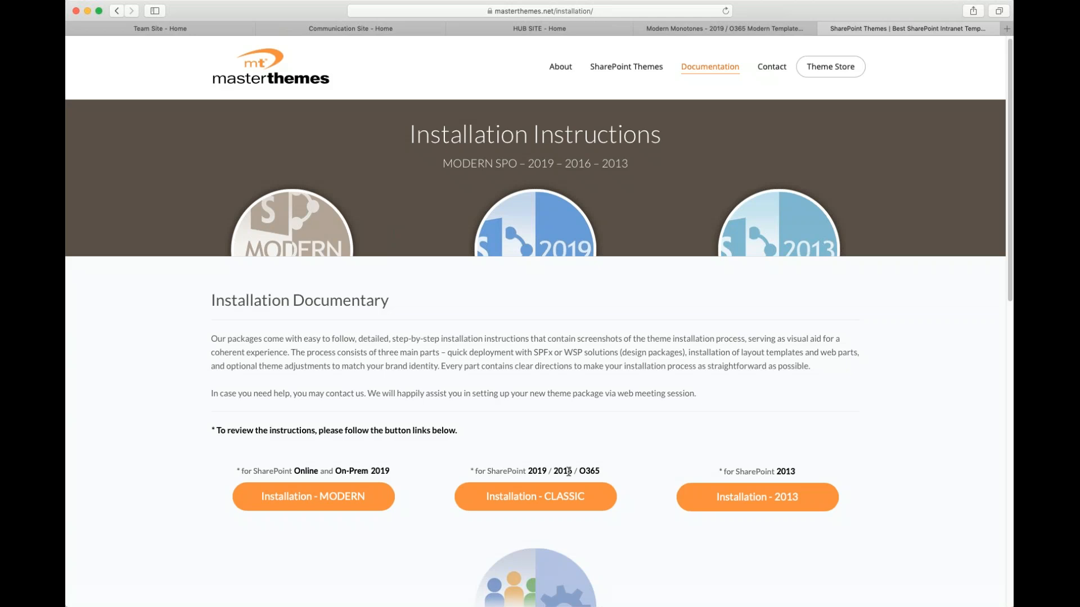
{"action": "double_click", "coordinate": [621, 471]}
{"action": "left_click", "coordinate": [557, 504]}
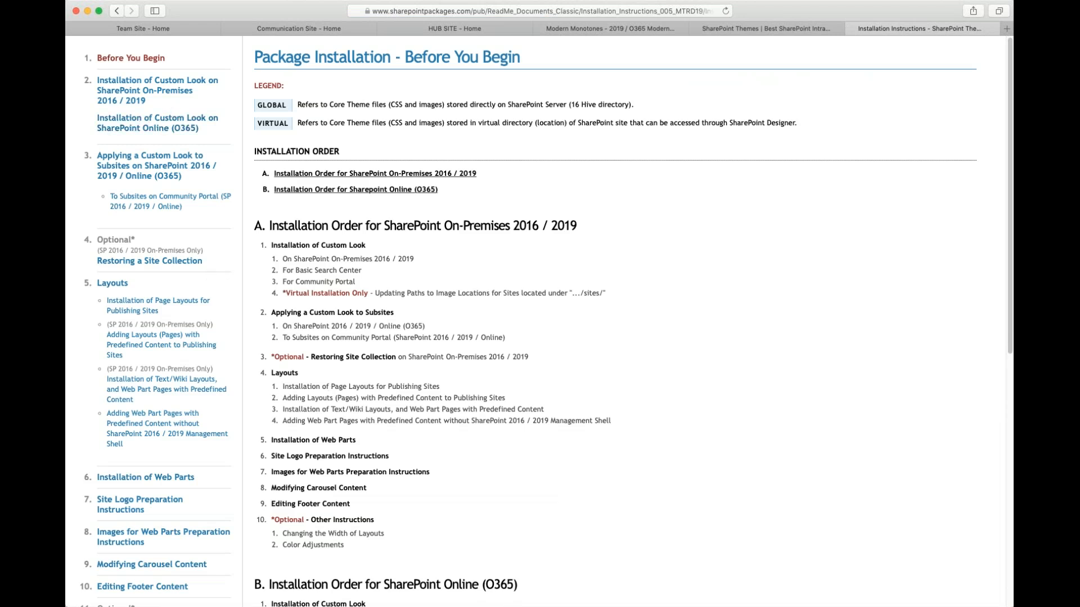
- Open the guide's Installation of Custom Look on SharePoint Online (O365) section and scroll through it
{"action": "left_click", "coordinate": [143, 127]}
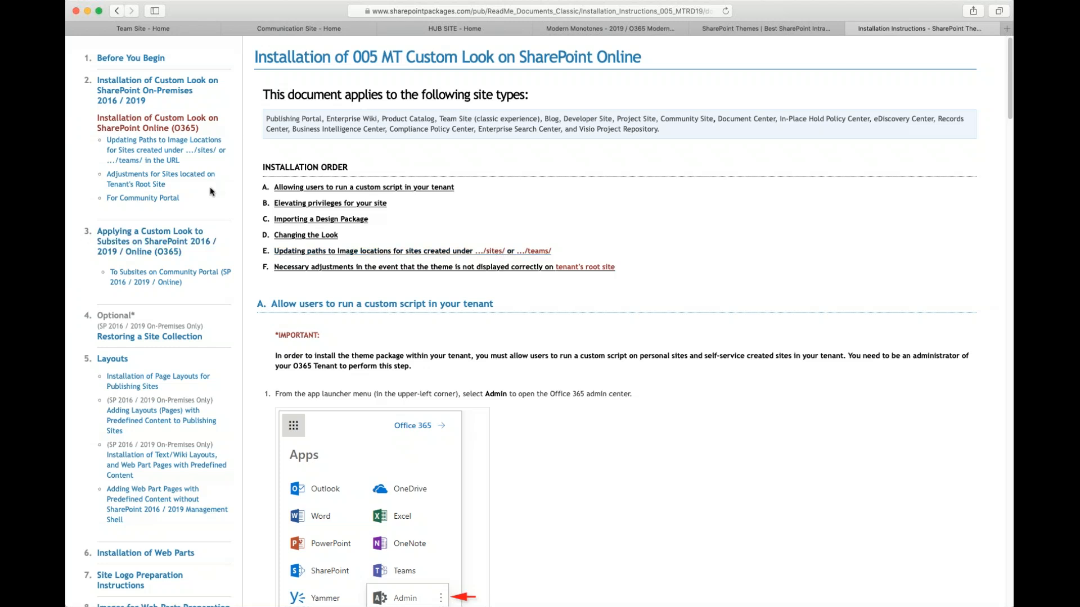
{"action": "scroll", "coordinate": [589, 258], "scroll_direction": "down", "scroll_amount": 2}
{"action": "scroll", "coordinate": [589, 257], "scroll_direction": "up", "scroll_amount": 2}
- Switch back to the Team Site tab and scroll its home page
{"action": "left_click", "coordinate": [171, 31]}
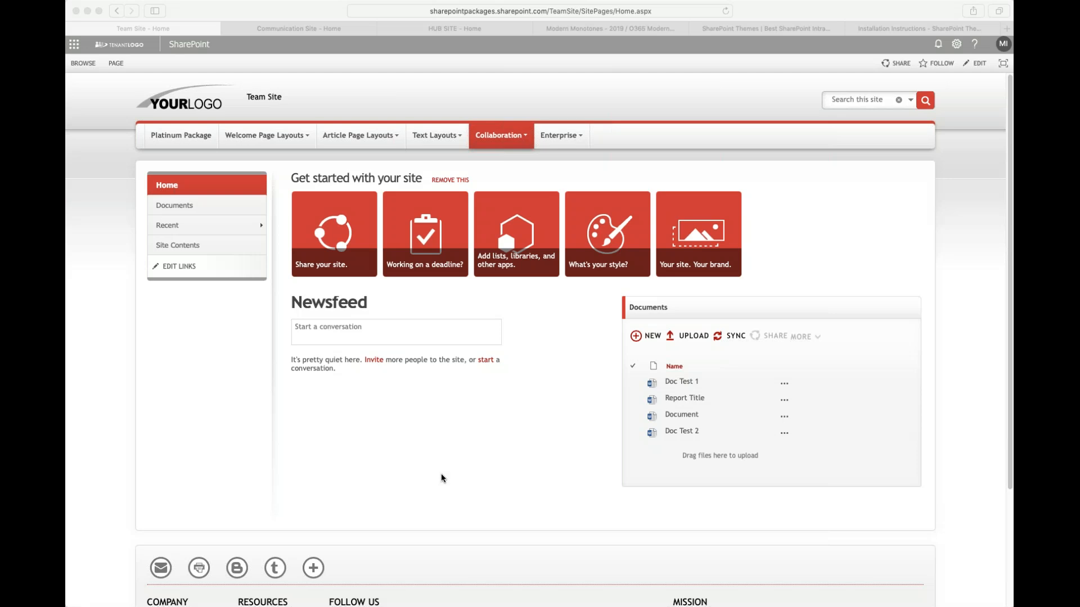
{"action": "left_click", "coordinate": [552, 495]}
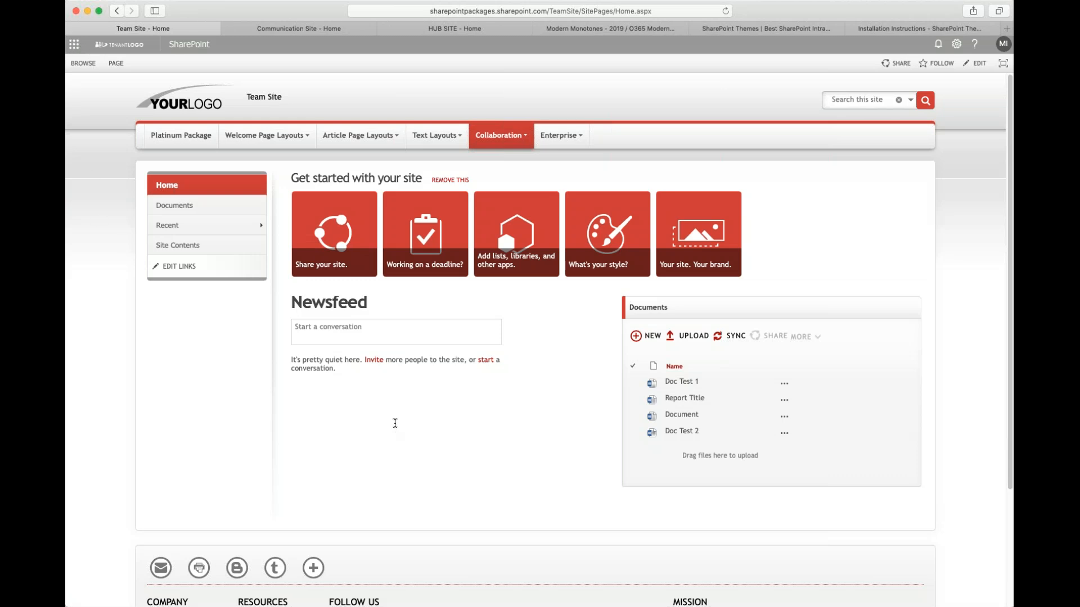
{"action": "scroll", "coordinate": [395, 425], "scroll_direction": "down", "scroll_amount": 3}
{"action": "scroll", "coordinate": [394, 422], "scroll_direction": "up", "scroll_amount": 3}
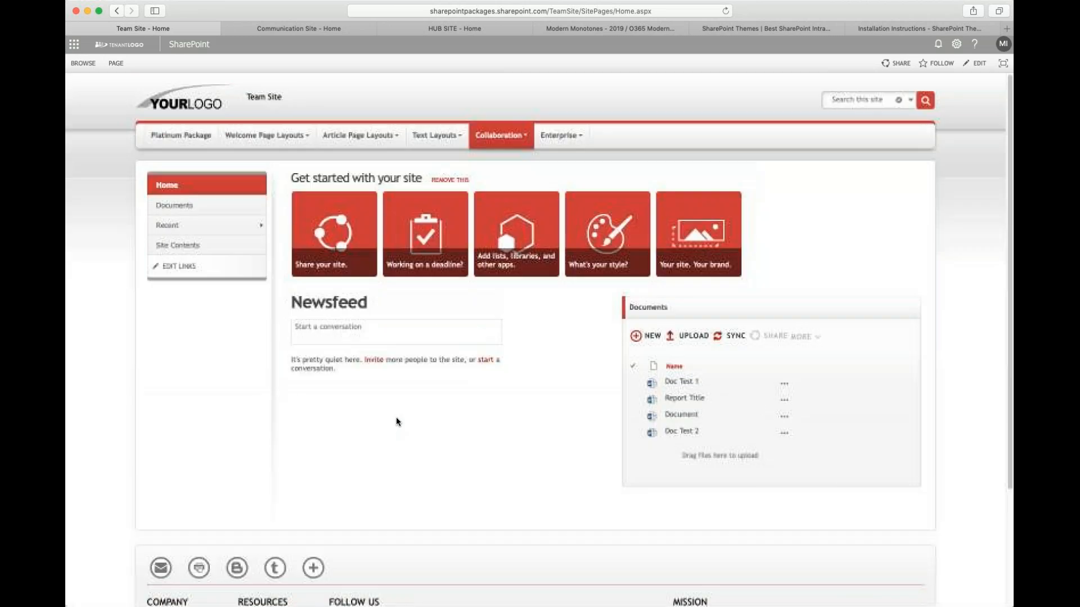
- Open the Team Site's Site settings and go to the top level site settings
{"action": "left_click", "coordinate": [956, 44]}
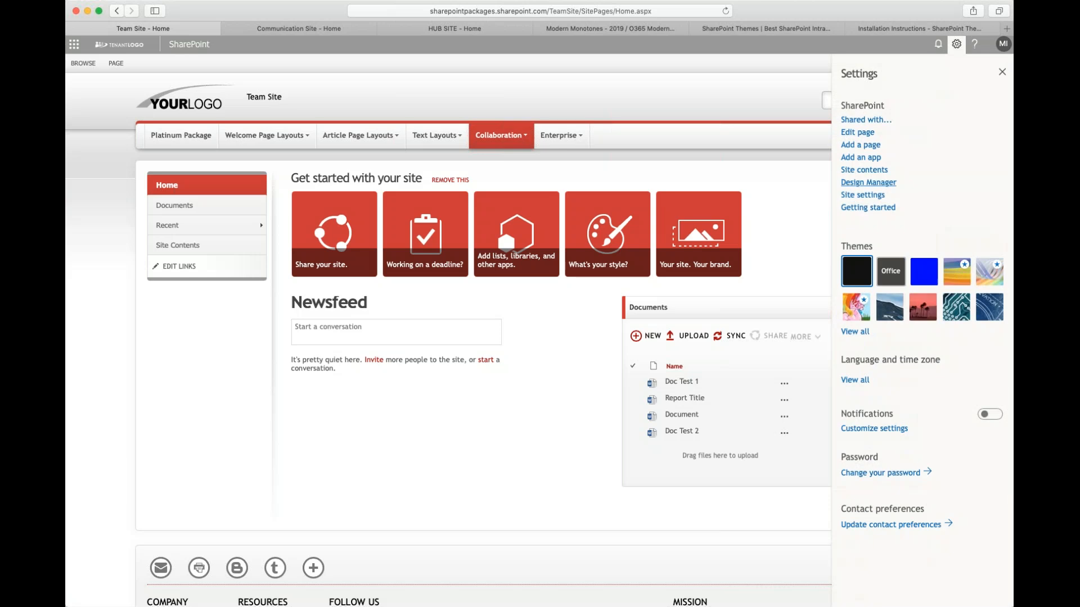
{"action": "left_click", "coordinate": [884, 196]}
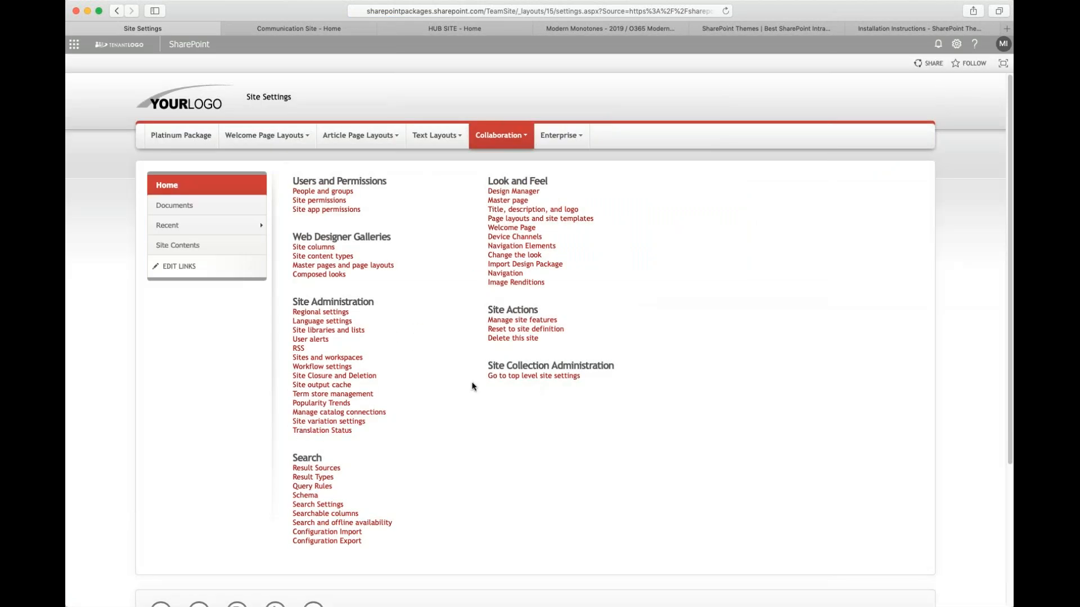
{"action": "left_click", "coordinate": [533, 375]}
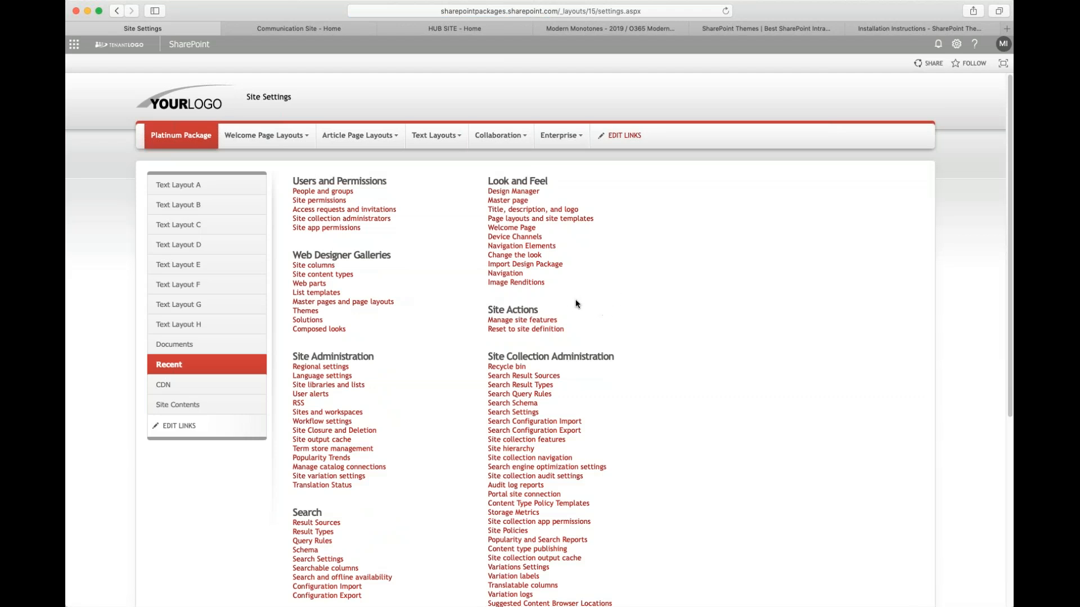
- Open the Solutions gallery under Web Designer Galleries and select the 0001_MT-Core15_Virtual_PLT solution
{"action": "left_click_drag", "start_coordinate": [285, 319], "coordinate": [338, 321]}
{"action": "left_click", "coordinate": [325, 323]}
{"action": "left_click_drag", "start_coordinate": [296, 254], "coordinate": [434, 253]}
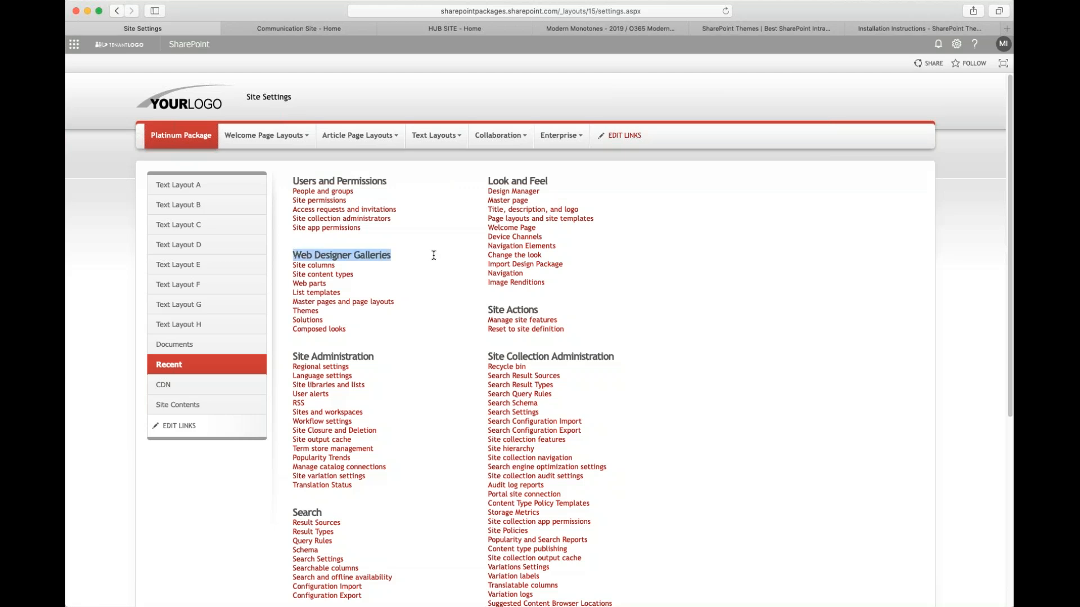
{"action": "left_click", "coordinate": [317, 323]}
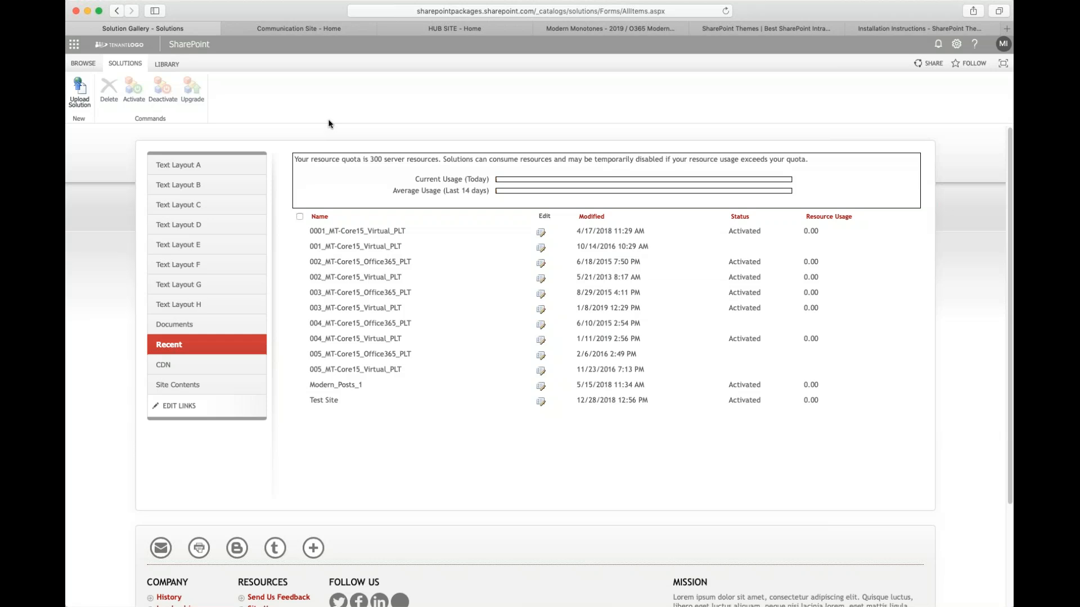
{"action": "left_click", "coordinate": [423, 235]}
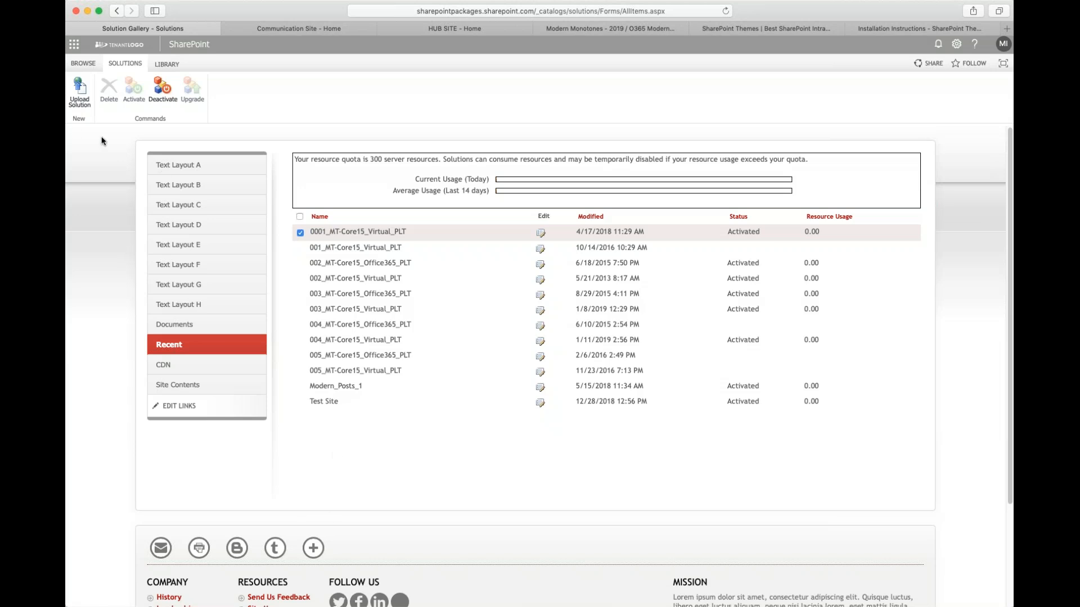
- Return to Site Settings and switch both the site and system master pages to seattle, then apply
{"action": "left_click", "coordinate": [117, 11]}
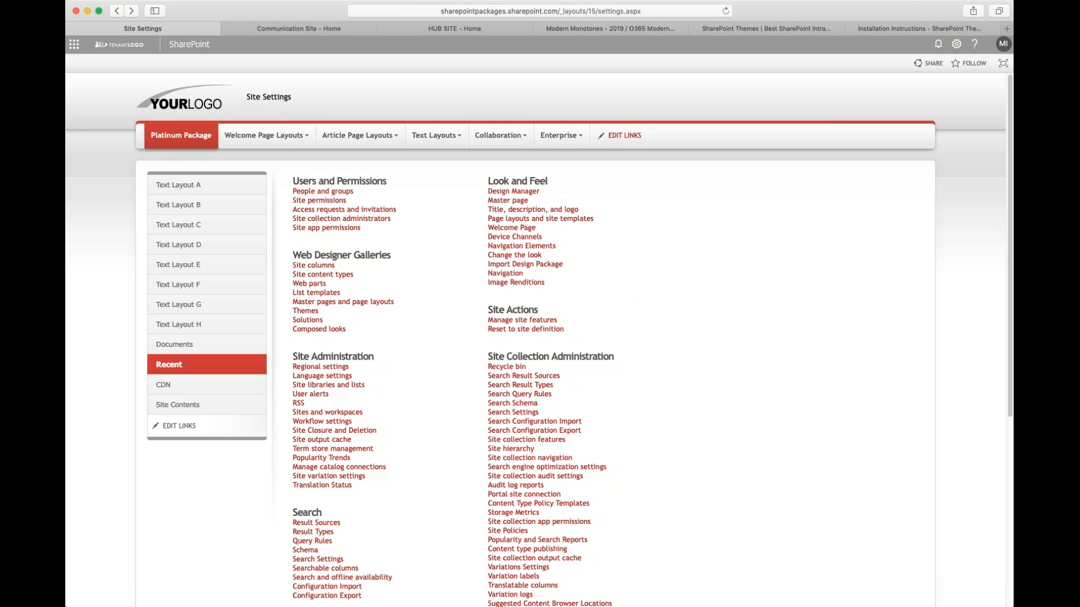
{"action": "left_click", "coordinate": [500, 203]}
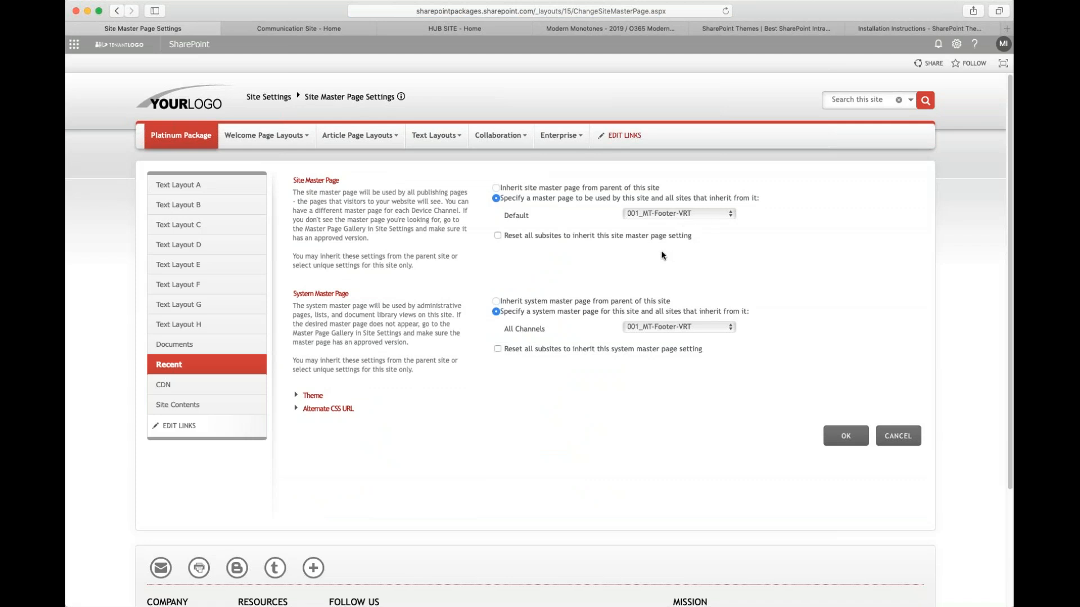
{"action": "left_click", "coordinate": [654, 216]}
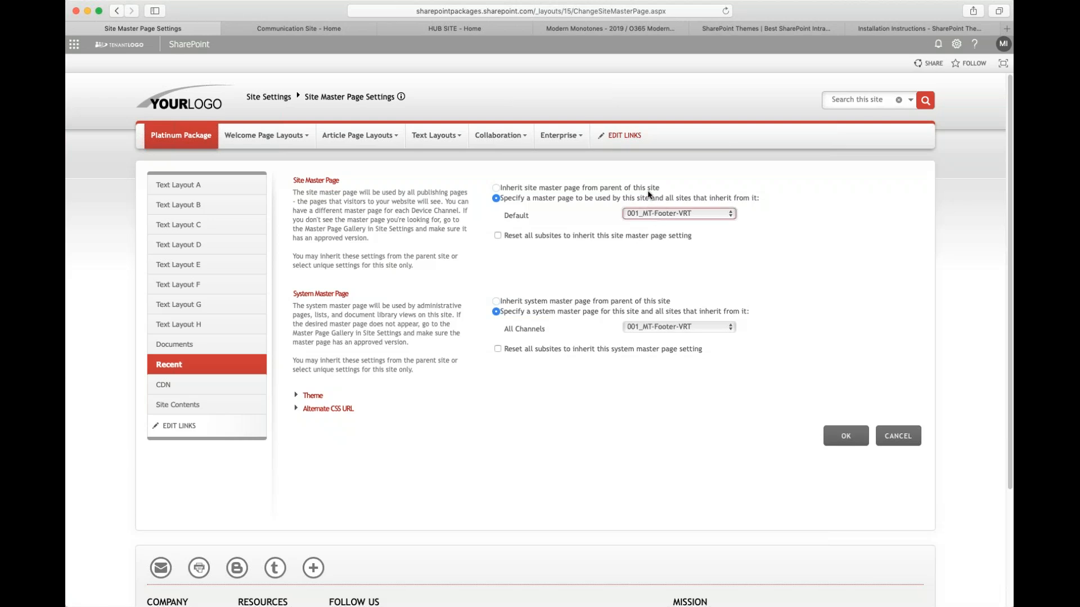
{"action": "left_click", "coordinate": [644, 124]}
{"action": "left_click", "coordinate": [655, 329]}
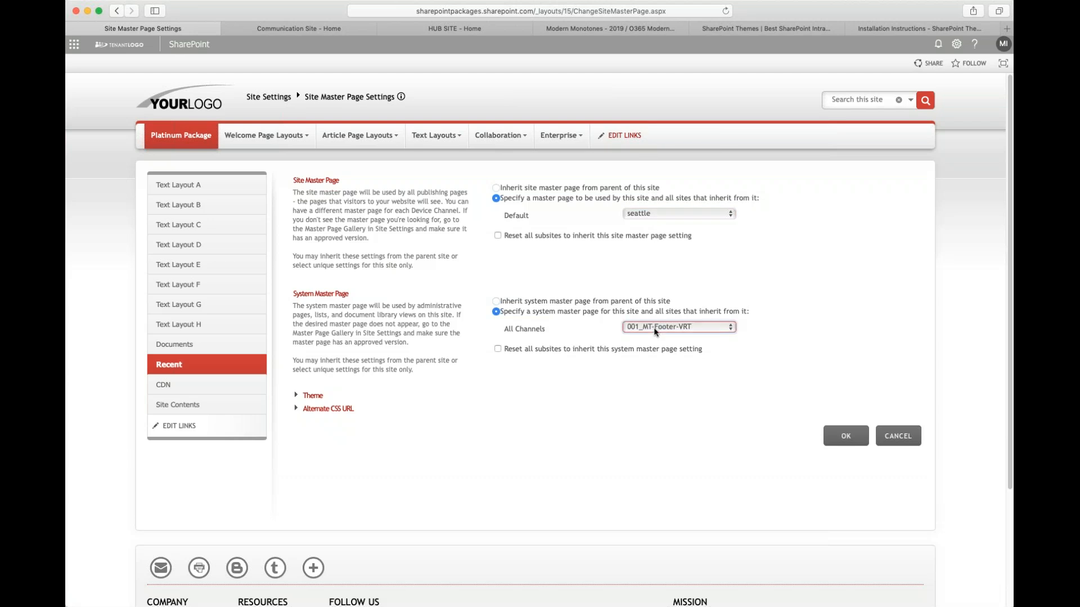
{"action": "left_click", "coordinate": [645, 241]}
{"action": "left_click", "coordinate": [847, 437]}
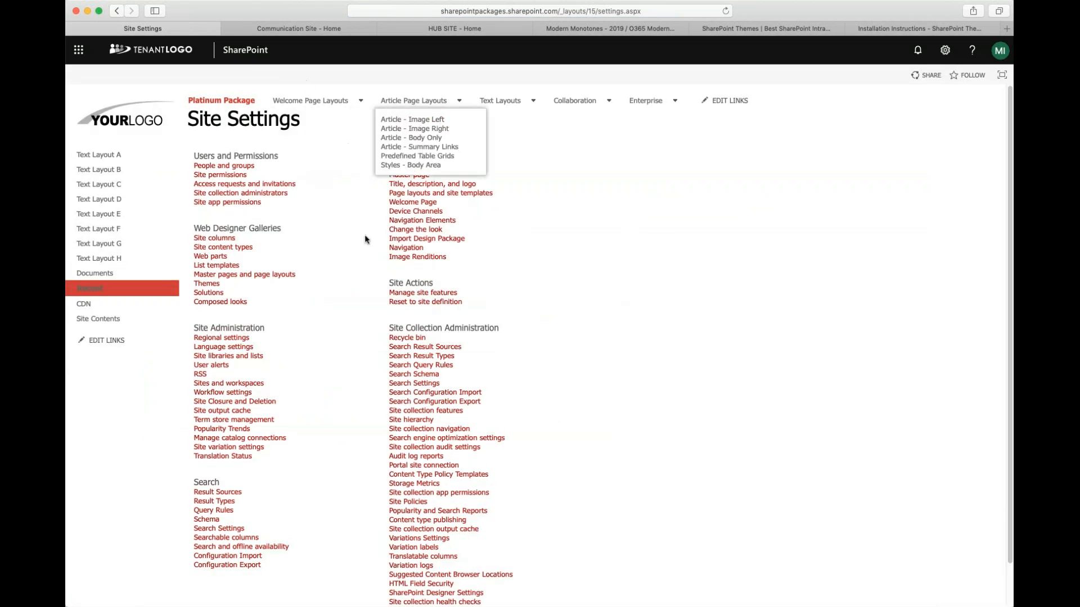
- Go back to the master page settings and restore both master pages to 001_MT-Footer-VRT, then apply
{"action": "left_click", "coordinate": [118, 14]}
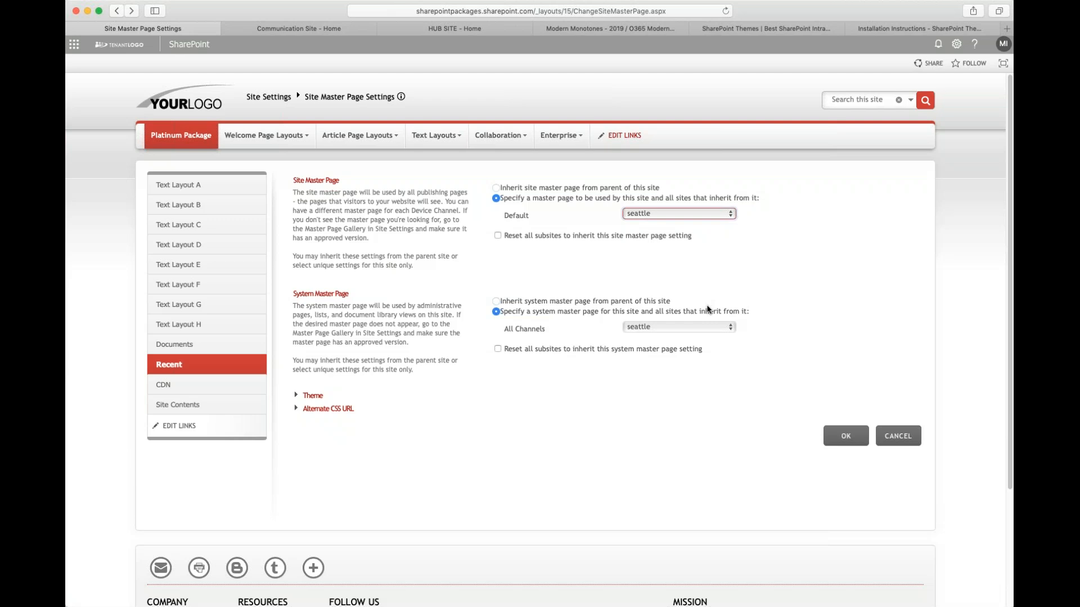
{"action": "left_click", "coordinate": [707, 306]}
{"action": "left_click", "coordinate": [681, 328]}
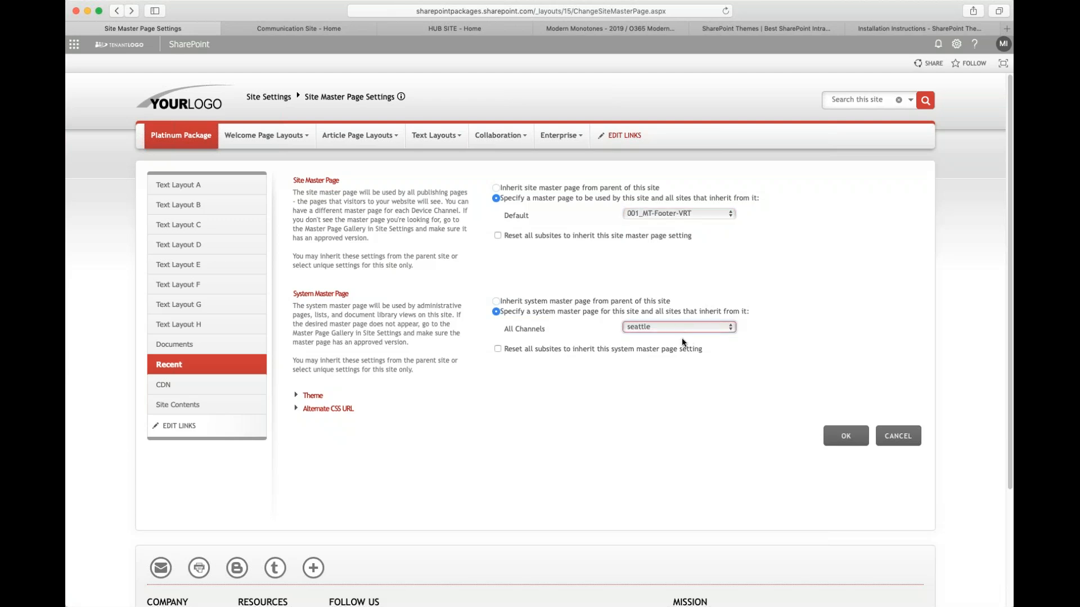
{"action": "left_click", "coordinate": [703, 417]}
{"action": "left_click", "coordinate": [854, 440]}
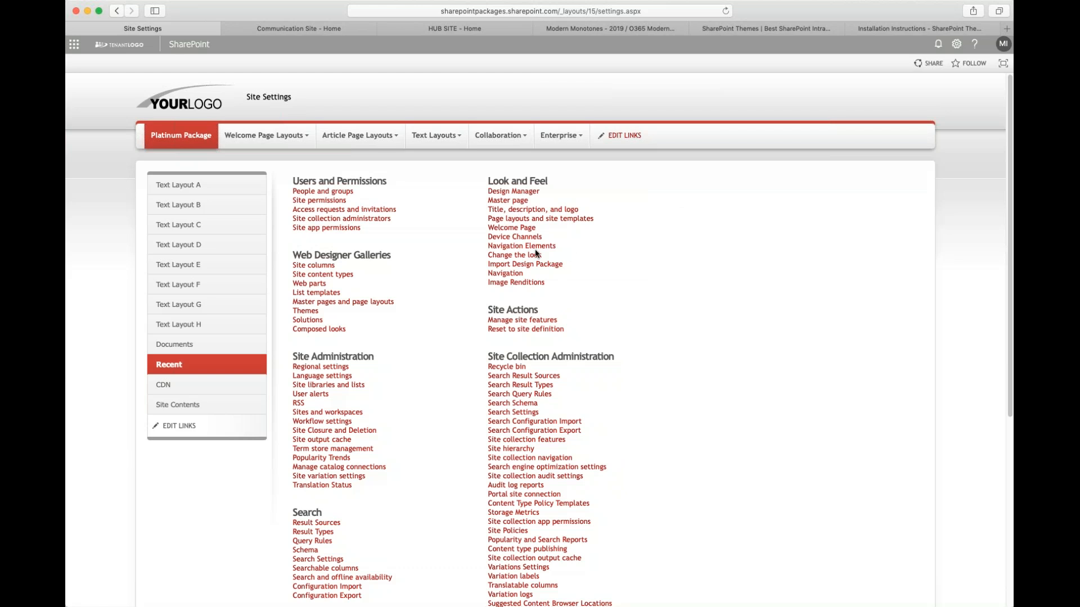
- Open the Navigation settings and review the global, current and structural navigation options
{"action": "left_click", "coordinate": [505, 274]}
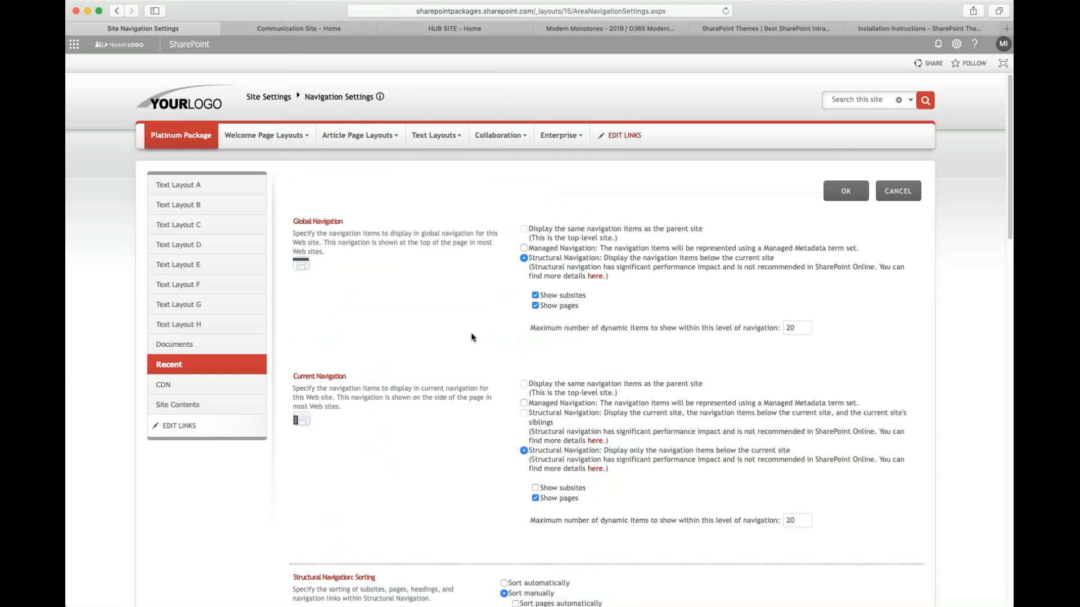
{"action": "mouse_move", "coordinate": [257, 139]}
{"action": "scroll", "coordinate": [691, 401], "scroll_direction": "down", "scroll_amount": 1}
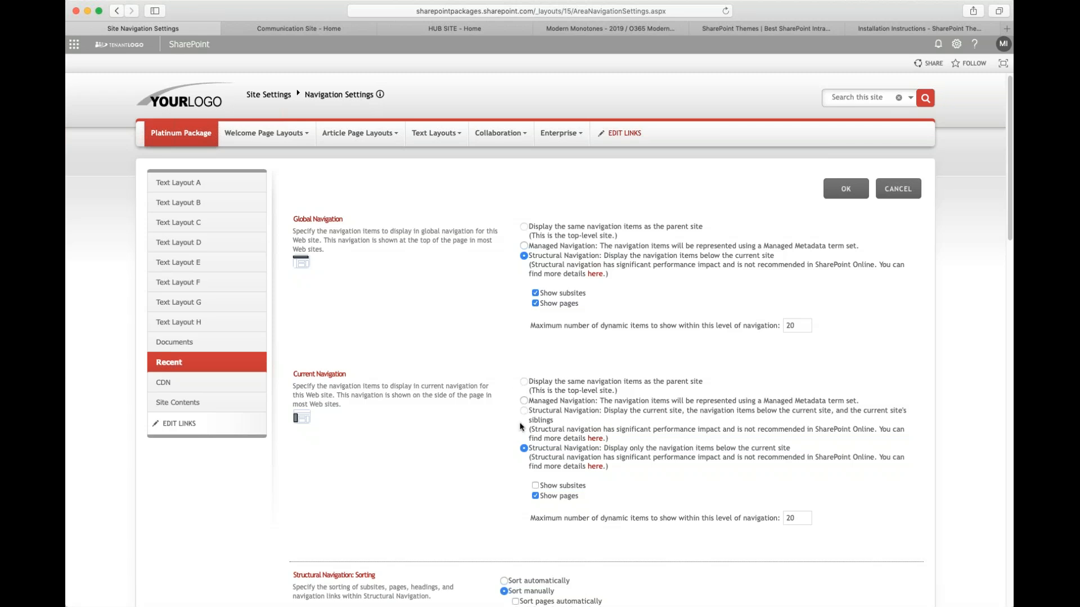
{"action": "scroll", "coordinate": [702, 394], "scroll_direction": "down", "scroll_amount": 6}
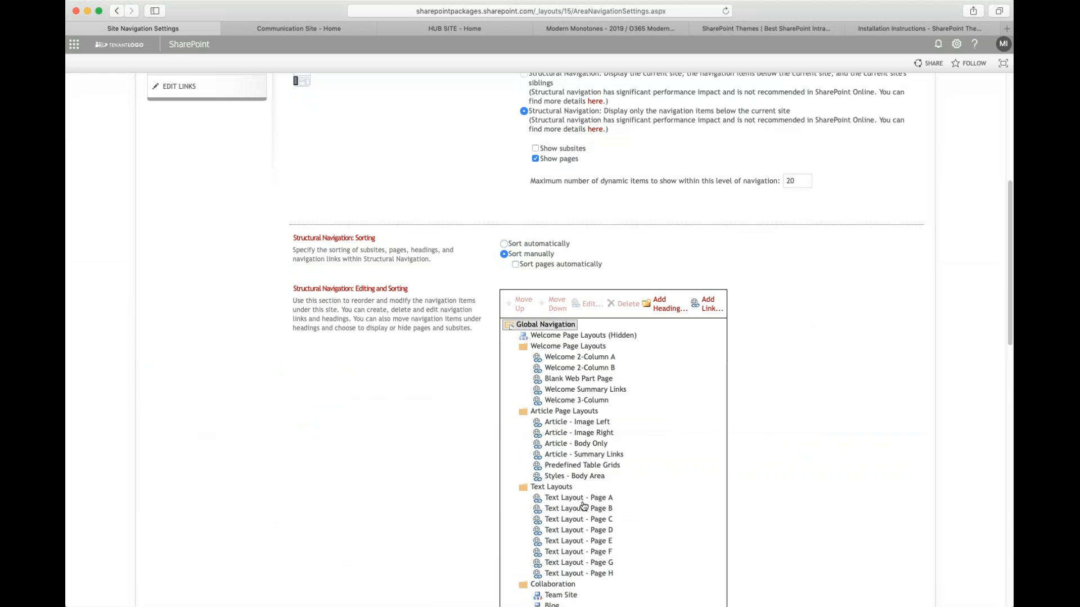
{"action": "scroll", "coordinate": [654, 513], "scroll_direction": "down", "scroll_amount": 2}
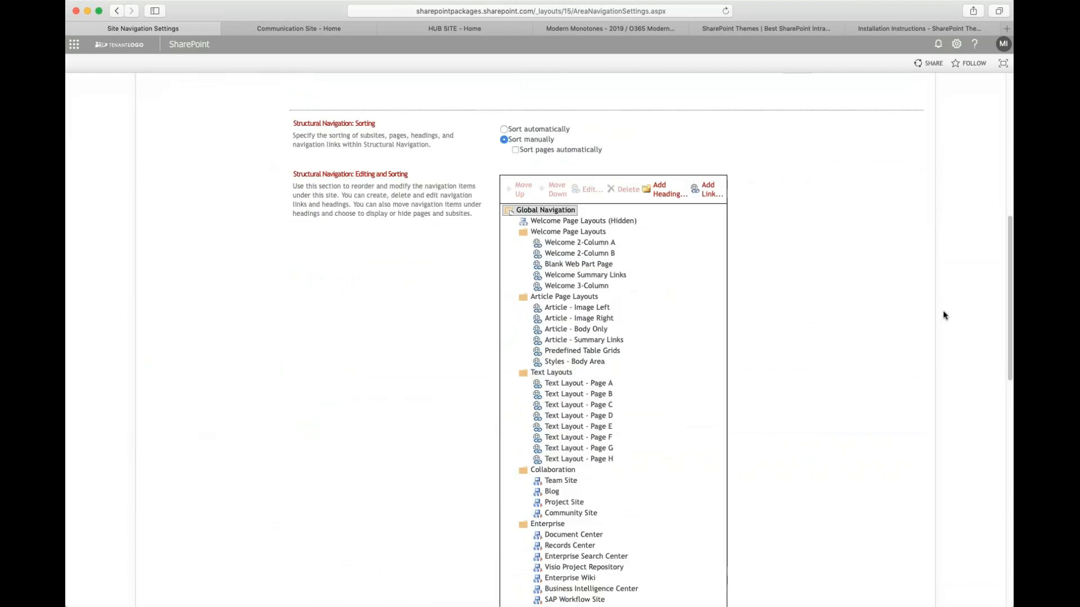
{"action": "left_click_drag", "start_coordinate": [1010, 314], "coordinate": [977, 288]}
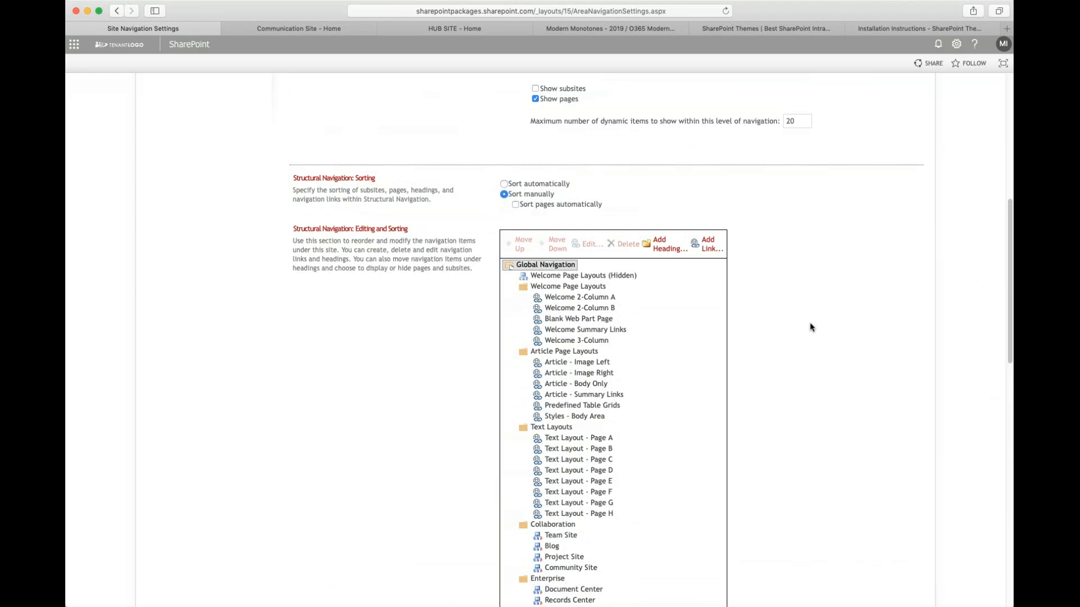
{"action": "scroll", "coordinate": [810, 329], "scroll_direction": "up", "scroll_amount": 7}
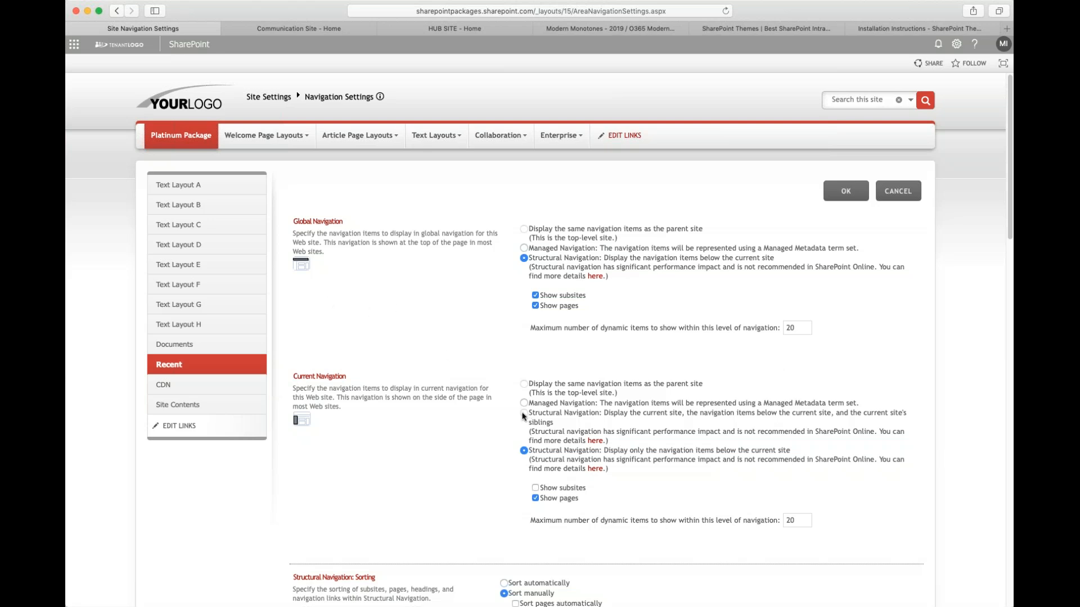
{"action": "scroll", "coordinate": [528, 417], "scroll_direction": "down", "scroll_amount": 5}
{"action": "scroll", "coordinate": [354, 461], "scroll_direction": "up", "scroll_amount": 4}
{"action": "scroll", "coordinate": [359, 471], "scroll_direction": "down", "scroll_amount": 4}
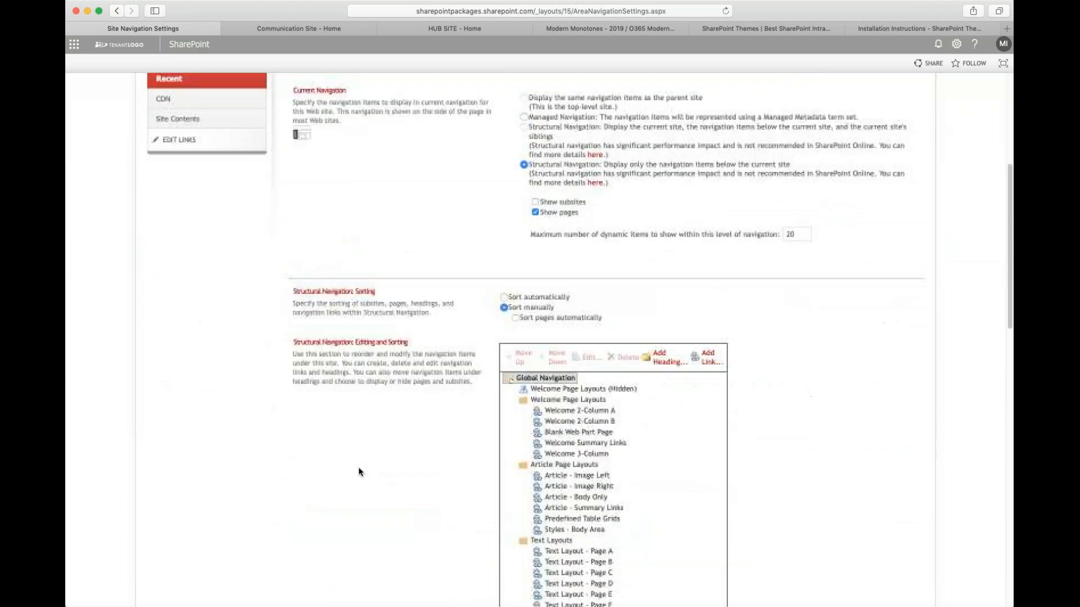
{"action": "scroll", "coordinate": [360, 470], "scroll_direction": "down", "scroll_amount": 4}
{"action": "scroll", "coordinate": [363, 469], "scroll_direction": "up", "scroll_amount": 4}
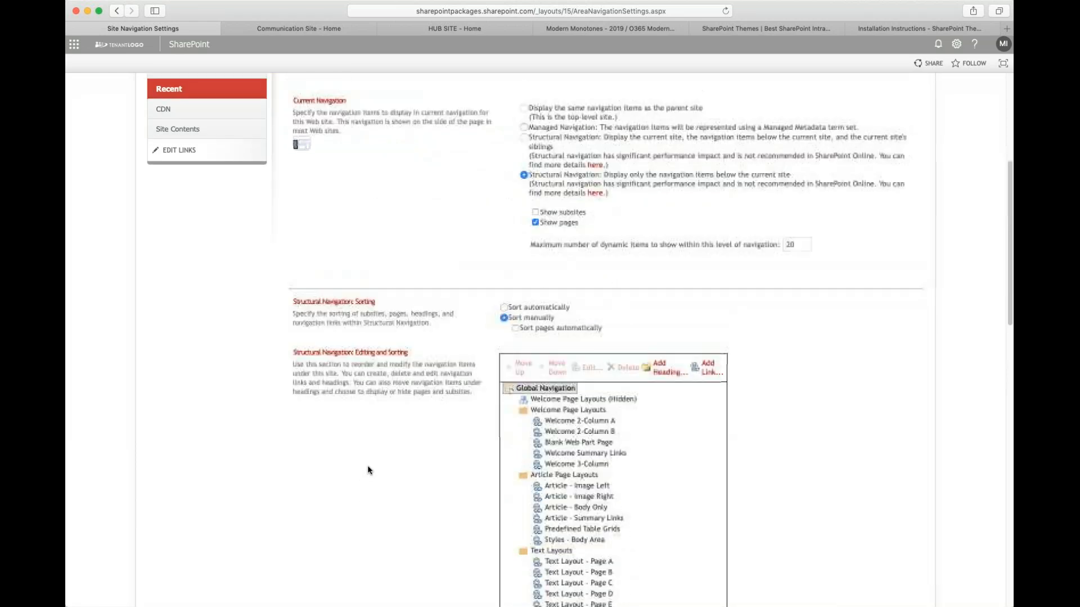
{"action": "scroll", "coordinate": [365, 464], "scroll_direction": "up", "scroll_amount": 6}
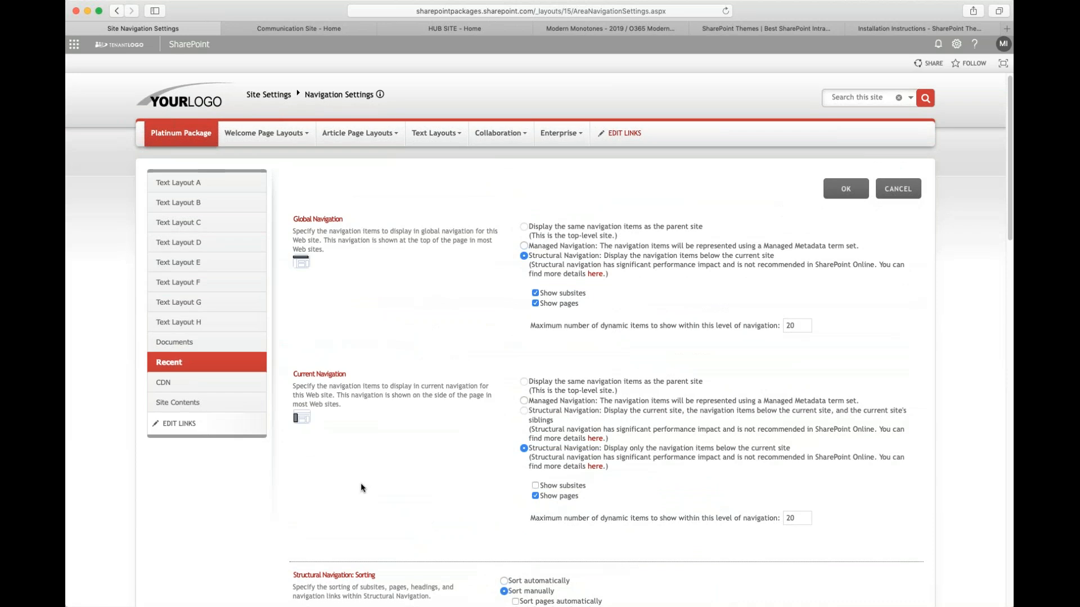
- Open the Document Center site from the Enterprise menu
{"action": "mouse_move", "coordinate": [562, 136]}
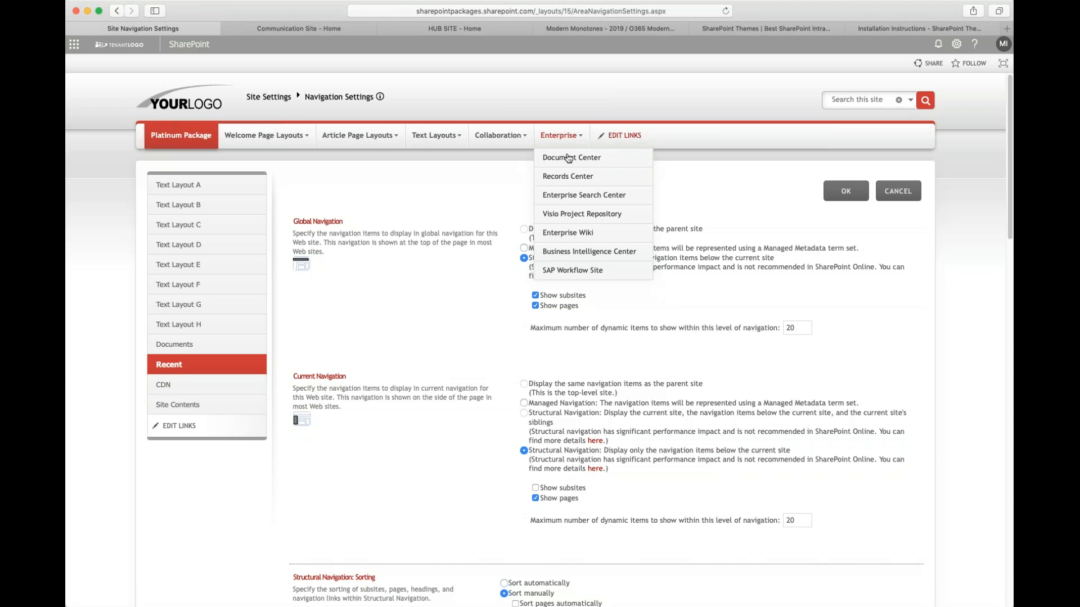
{"action": "left_click", "coordinate": [568, 159]}
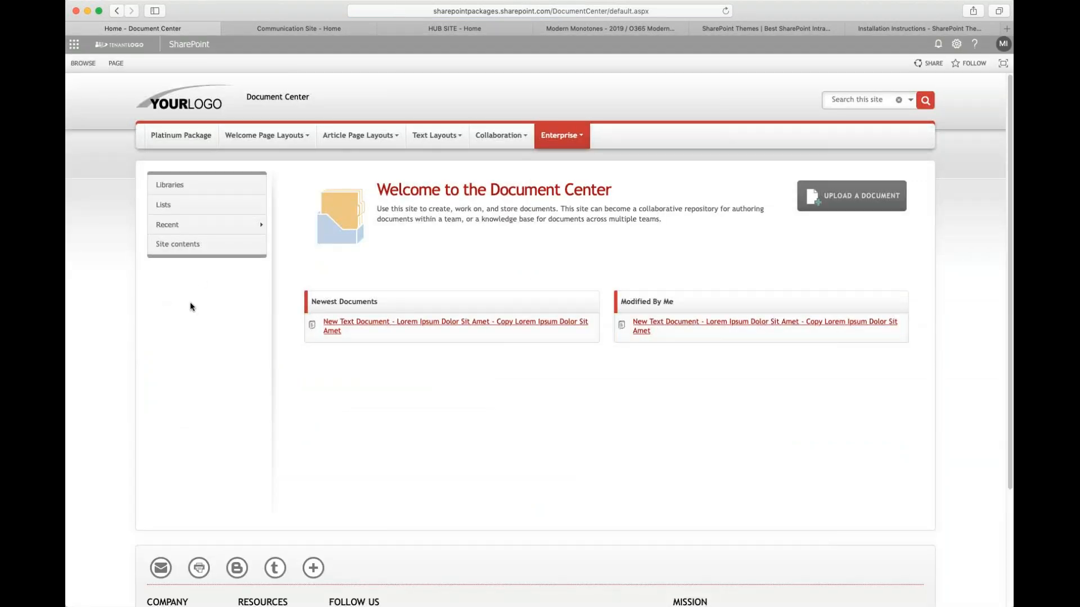
{"action": "mouse_move", "coordinate": [188, 228]}
- Narrow the browser window and try the Document Center's mobile side panel and hamburger navigation menu
{"action": "left_click_drag", "start_coordinate": [1010, 60], "coordinate": [681, 70]}
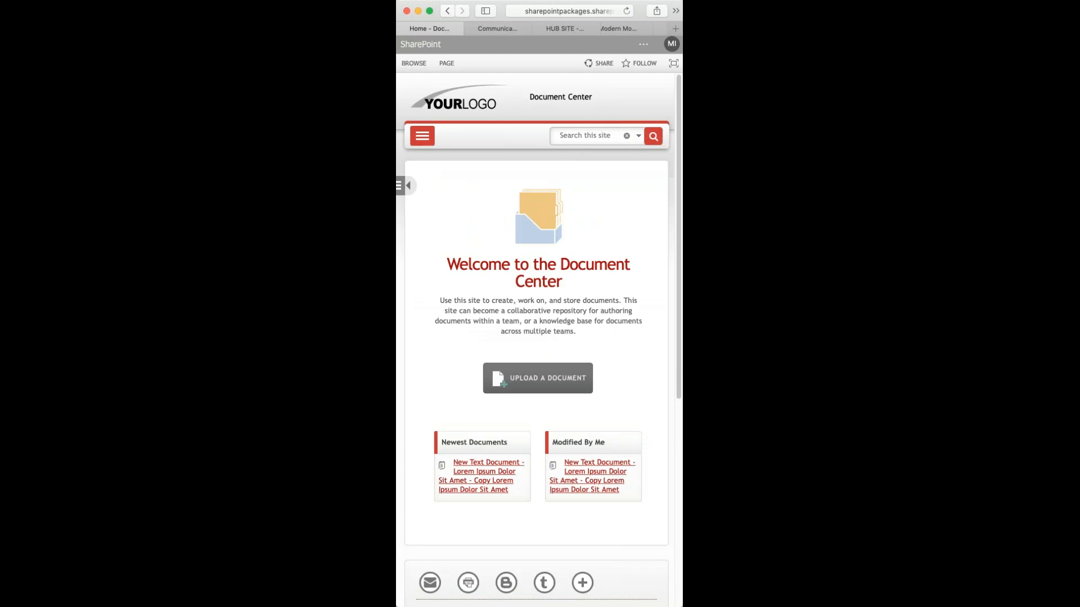
{"action": "left_click", "coordinate": [407, 187]}
{"action": "mouse_move", "coordinate": [434, 234]}
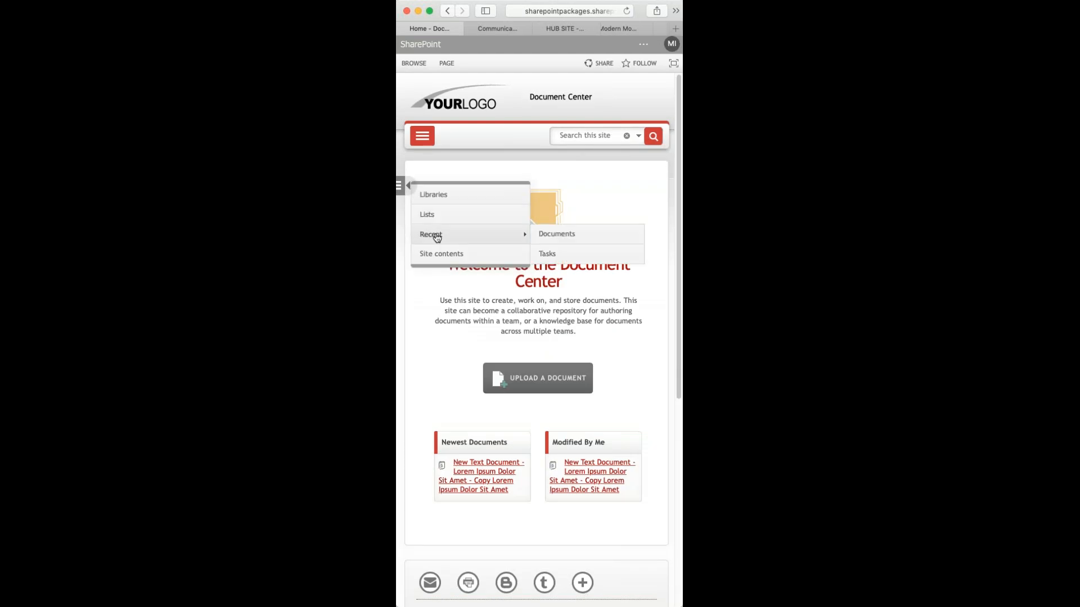
{"action": "left_click", "coordinate": [403, 189]}
{"action": "left_click", "coordinate": [418, 136]}
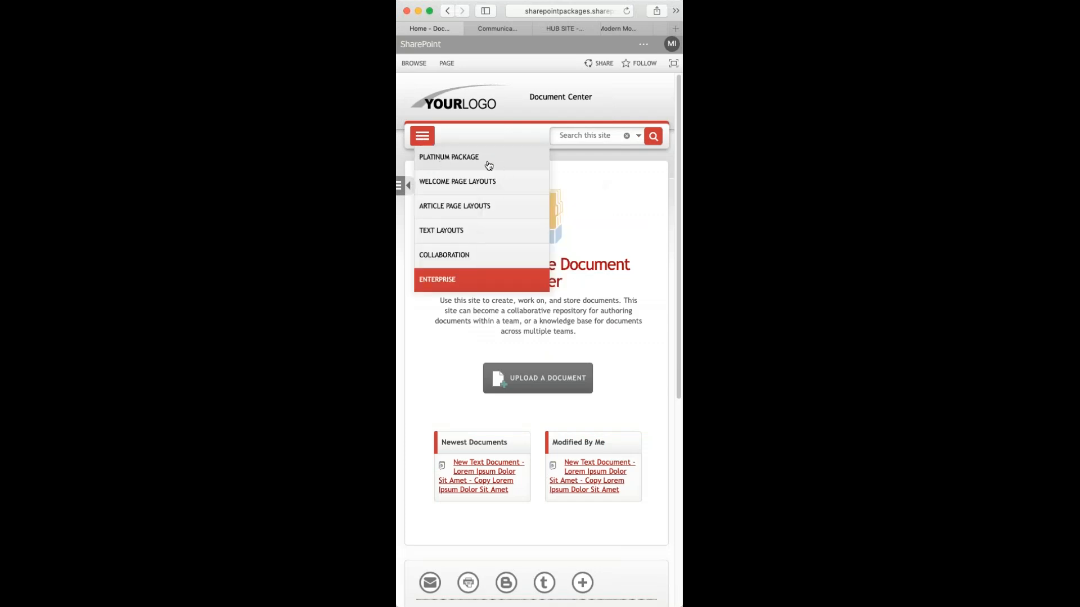
{"action": "mouse_move", "coordinate": [492, 191]}
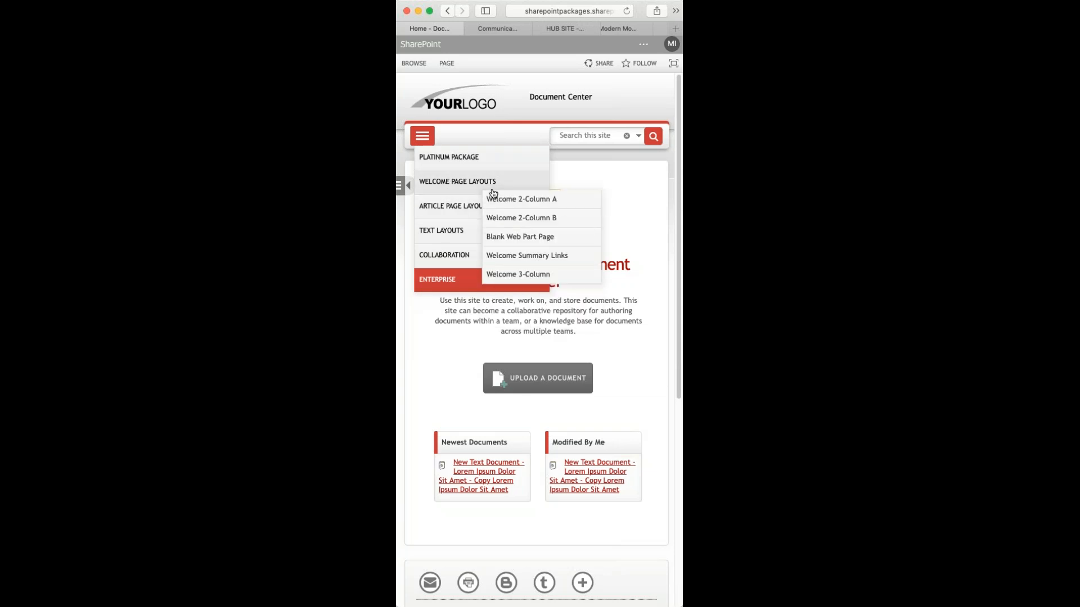
{"action": "mouse_move", "coordinate": [455, 212]}
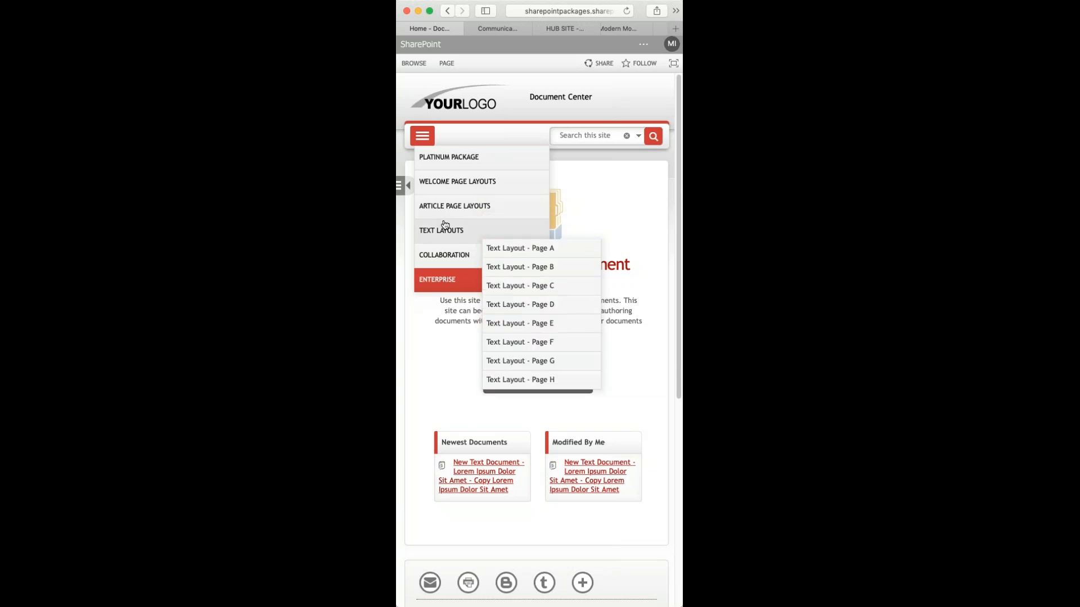
{"action": "left_click", "coordinate": [426, 140]}
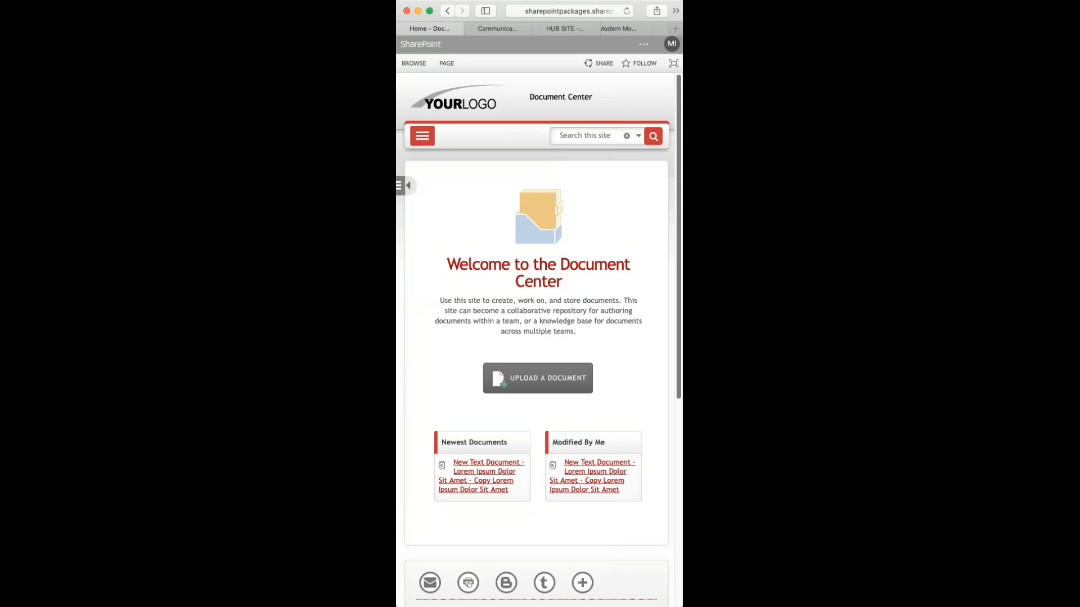
- Restore the window to full width and open the Platinum Package home page
{"action": "left_click_drag", "start_coordinate": [682, 315], "coordinate": [740, 315]}
{"action": "left_click_drag", "start_coordinate": [740, 161], "coordinate": [1015, 147]}
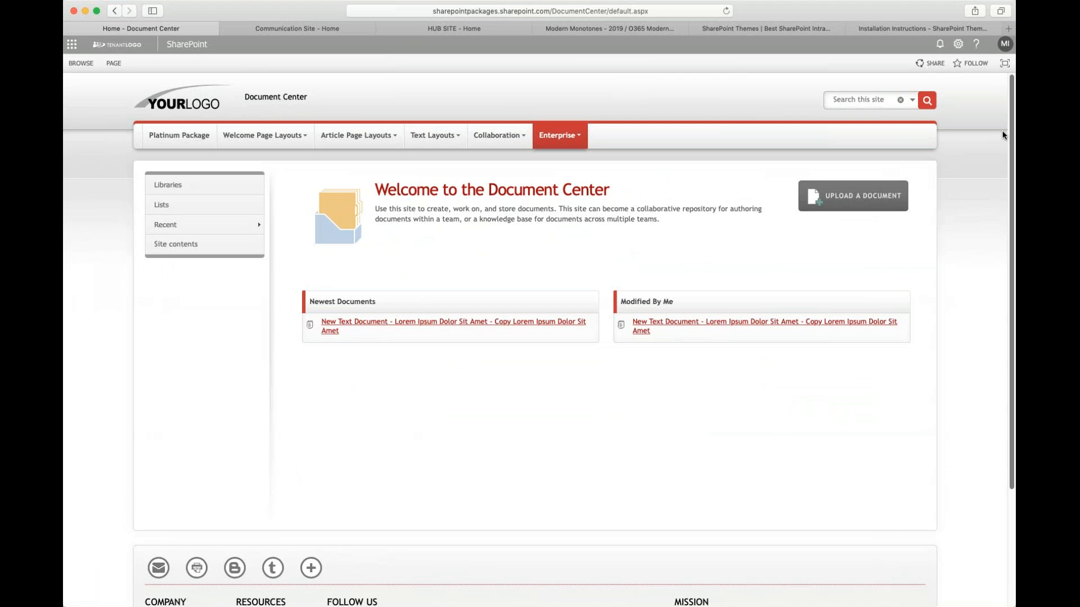
{"action": "left_click", "coordinate": [173, 138]}
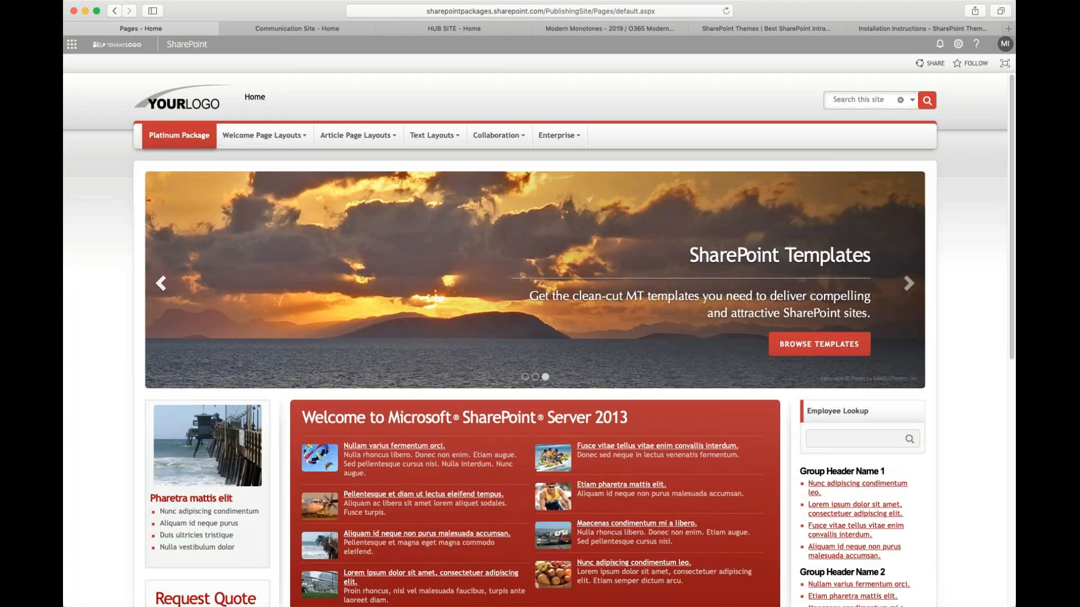
- Open the Blog site from the Collaboration menu
{"action": "mouse_move", "coordinate": [568, 140]}
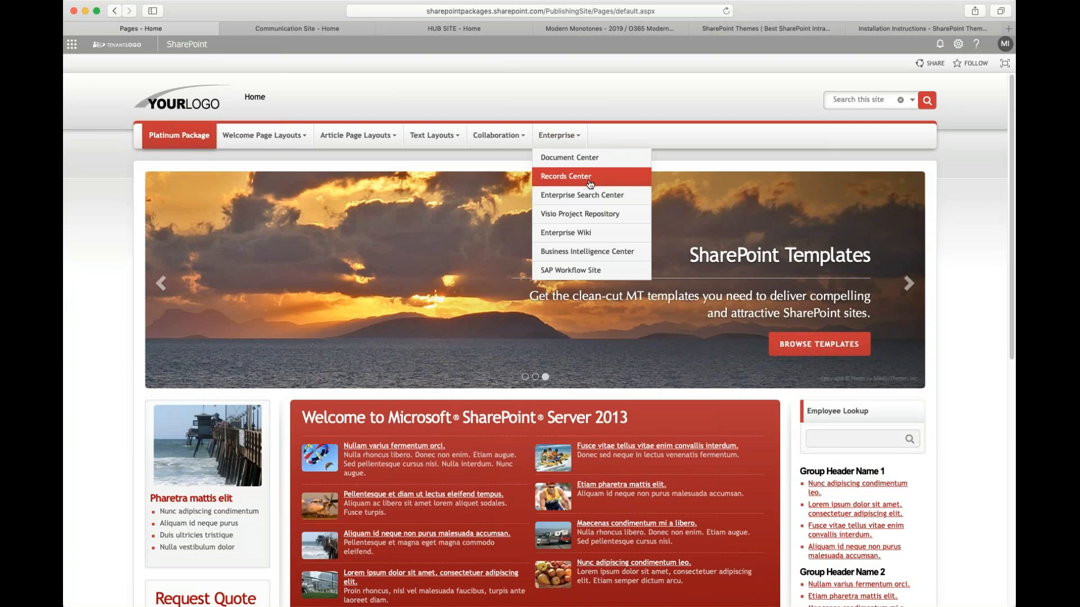
{"action": "mouse_move", "coordinate": [516, 141]}
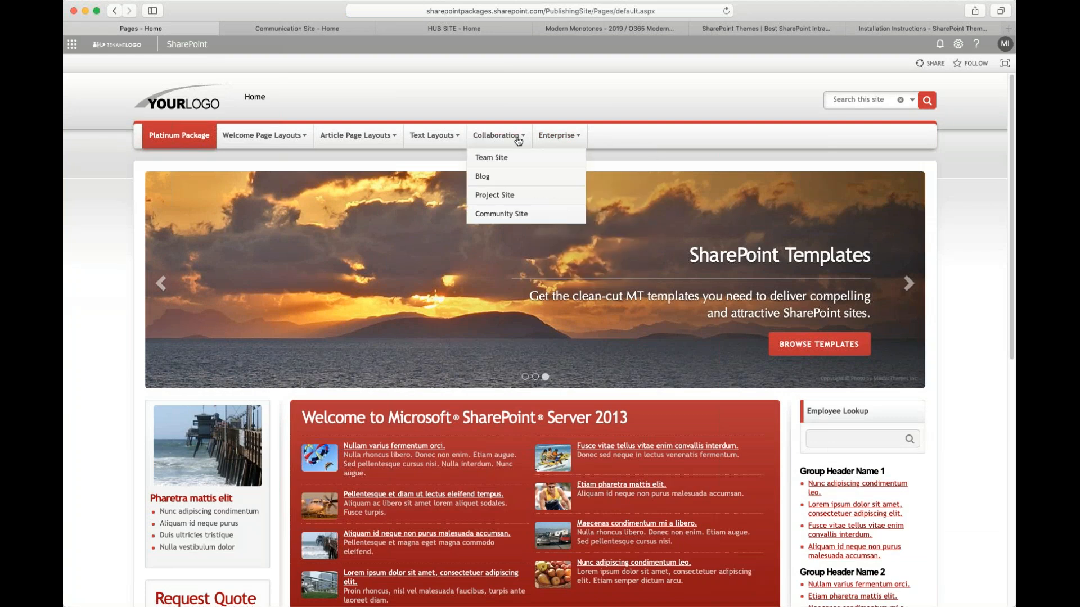
{"action": "left_click", "coordinate": [483, 178]}
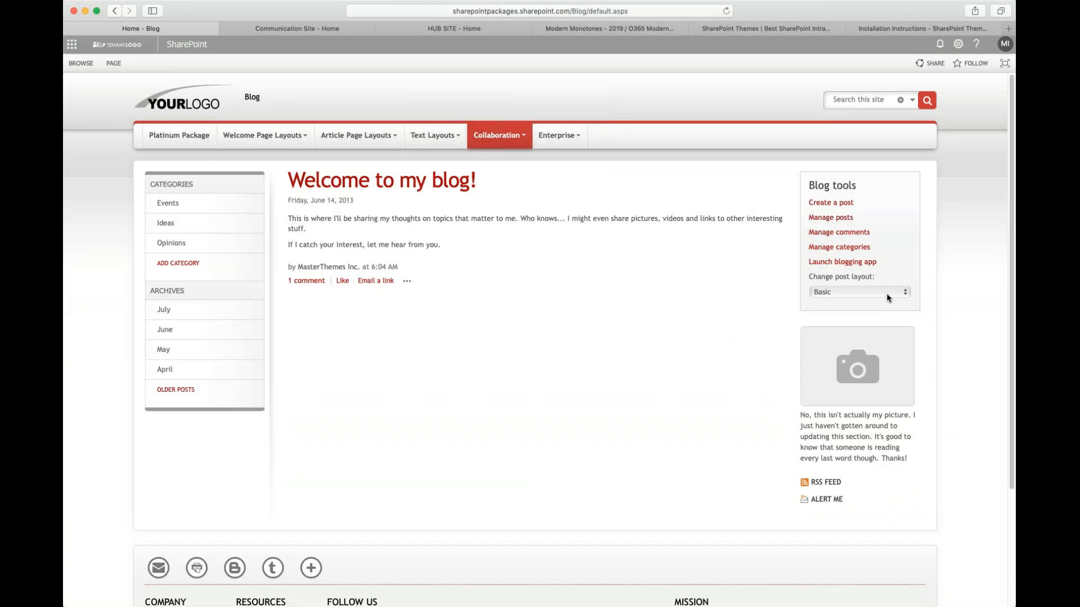
- Change the blog's post layout to Boxed
{"action": "left_click", "coordinate": [886, 292]}
{"action": "left_click", "coordinate": [841, 306]}
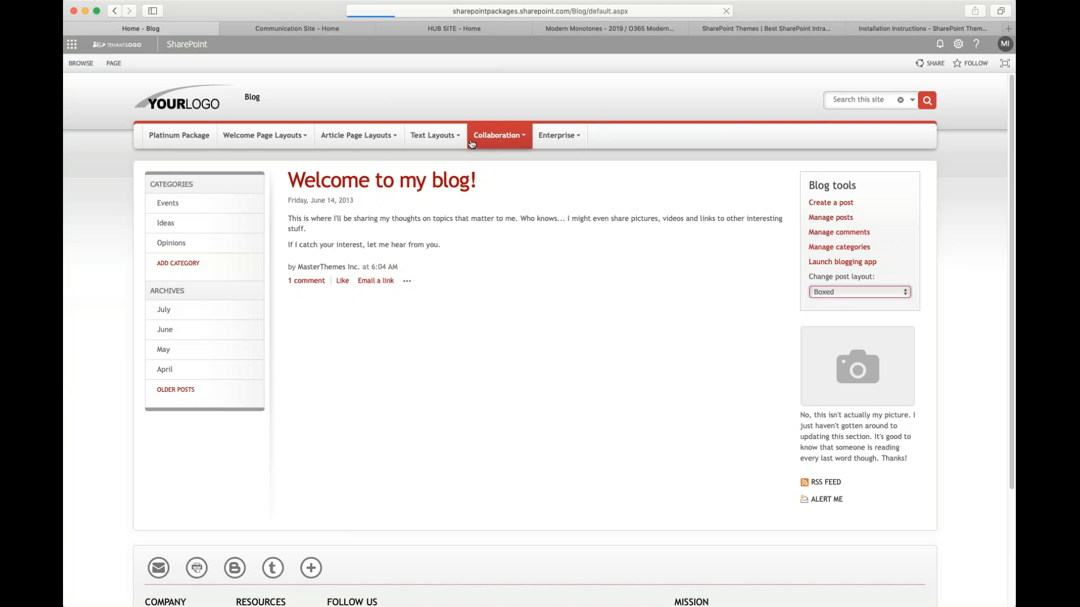
- Open the Team Site from the Collaboration menu
{"action": "left_click", "coordinate": [510, 140]}
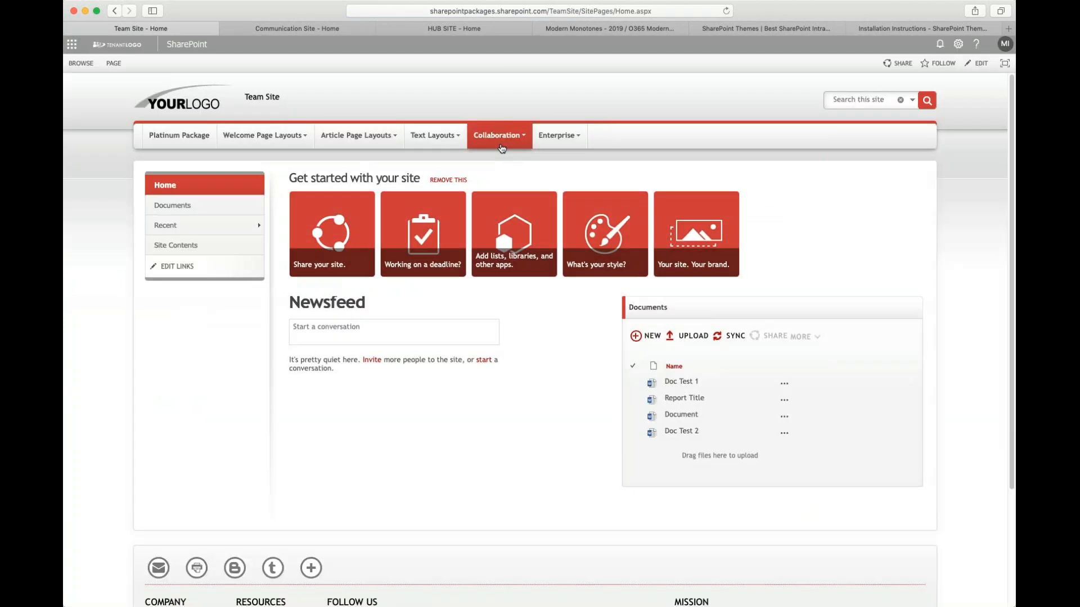
- Open the Visio Project Repository site from the Enterprise menu
{"action": "left_click", "coordinate": [496, 136]}
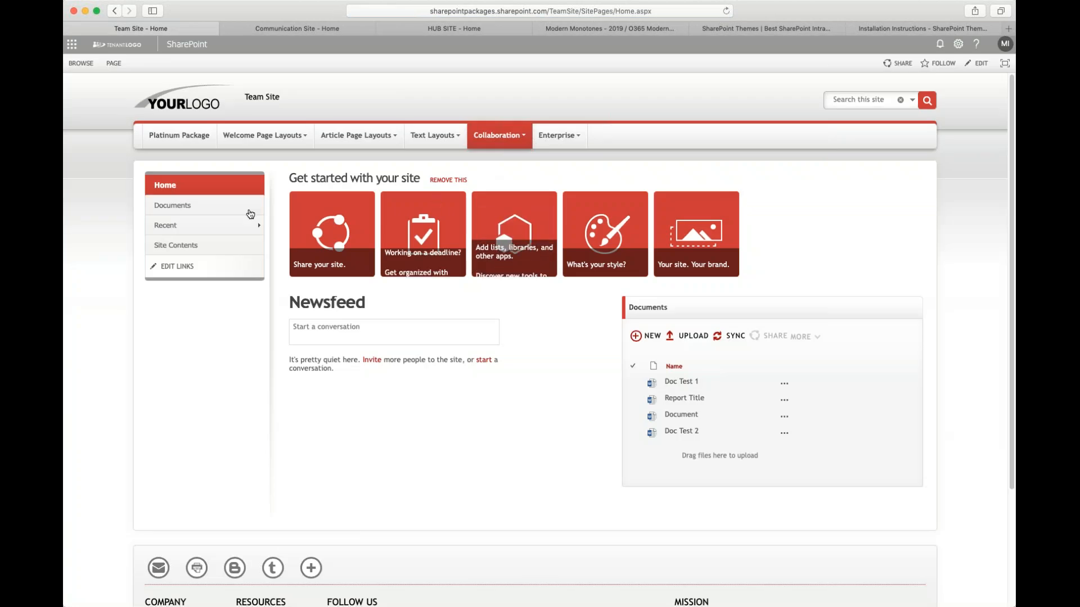
{"action": "mouse_move", "coordinate": [504, 136]}
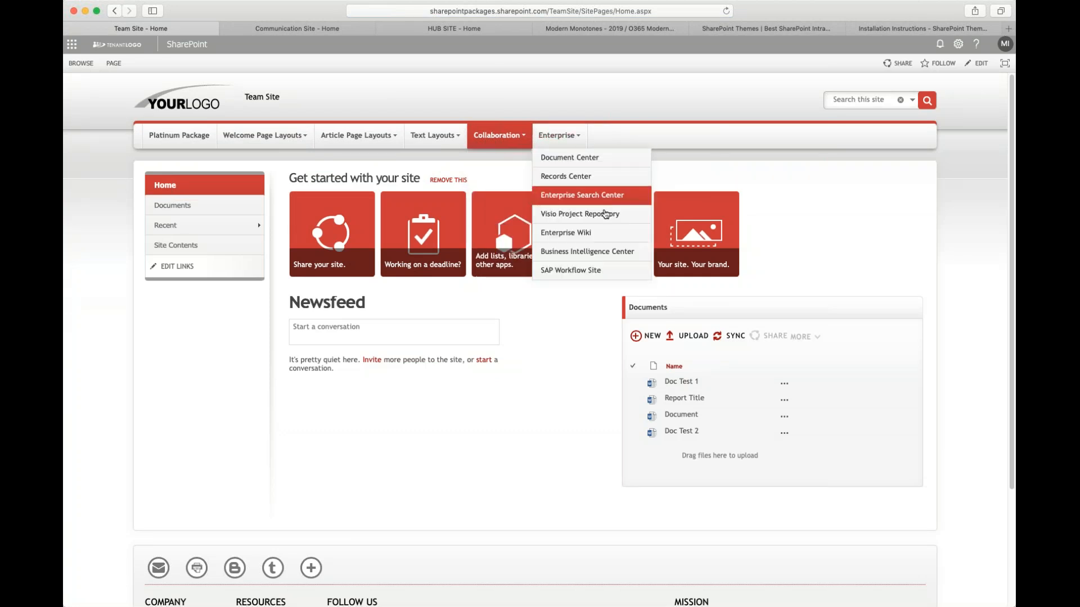
{"action": "left_click", "coordinate": [608, 221]}
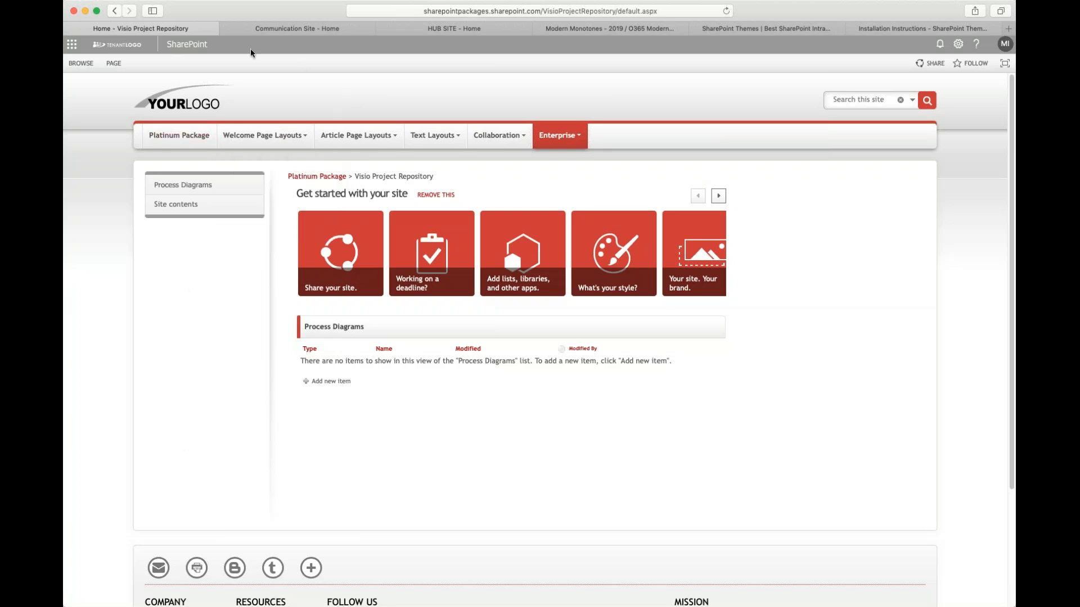
- Open the Blank Web Part Page from the Welcome Page Layouts menu
{"action": "mouse_move", "coordinate": [264, 139]}
{"action": "left_click", "coordinate": [281, 197]}
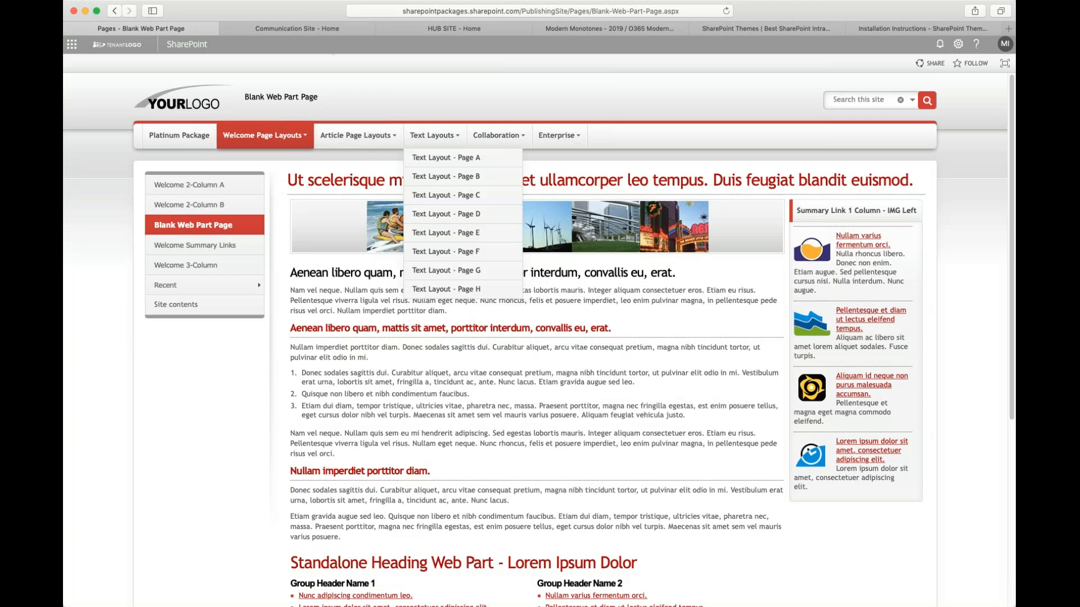
- Move the Communication Site tab so it sits after the HUB SITE tab
{"action": "left_click", "coordinate": [313, 31]}
{"action": "left_click", "coordinate": [432, 33]}
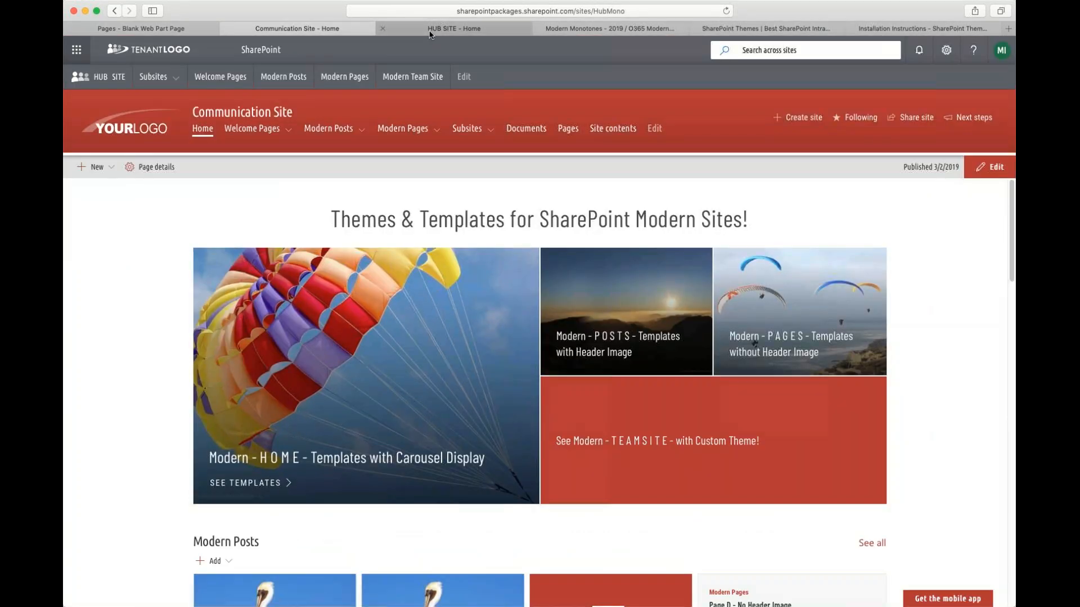
{"action": "left_click_drag", "start_coordinate": [281, 31], "coordinate": [425, 27]}
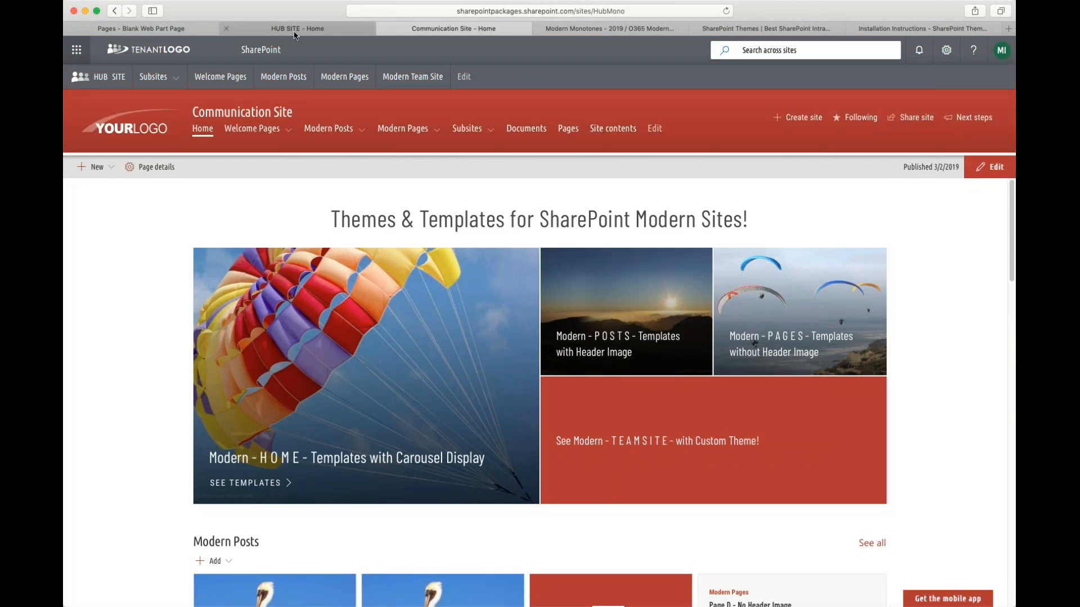
- Compare the HUB SITE and Communication Site home pages by switching between their tabs
{"action": "left_click", "coordinate": [295, 34]}
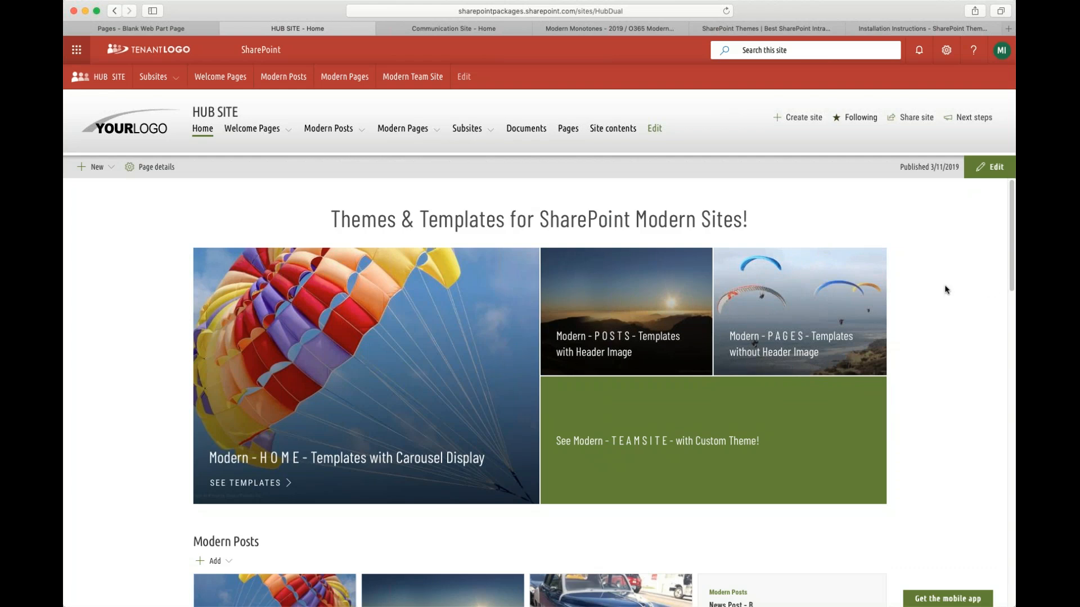
{"action": "scroll", "coordinate": [956, 354], "scroll_direction": "down", "scroll_amount": 2}
{"action": "scroll", "coordinate": [945, 365], "scroll_direction": "up", "scroll_amount": 2}
{"action": "left_click", "coordinate": [444, 29]}
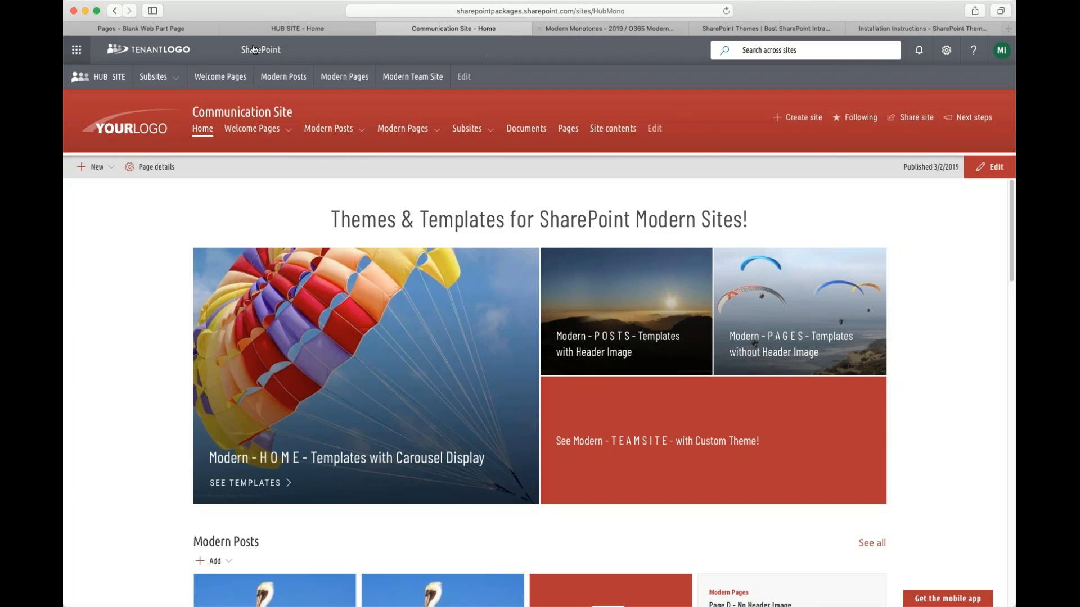
{"action": "left_click", "coordinate": [328, 31]}
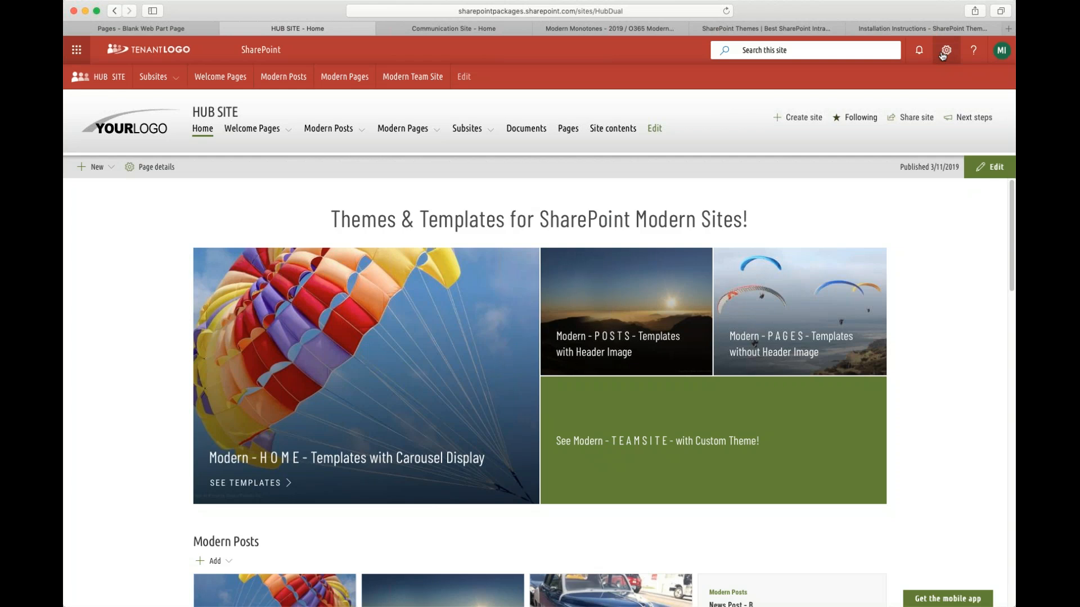
- Open the HUB SITE's theme options and preview the MT Blue & Green through MT Orange & Blue themes
{"action": "left_click", "coordinate": [944, 53]}
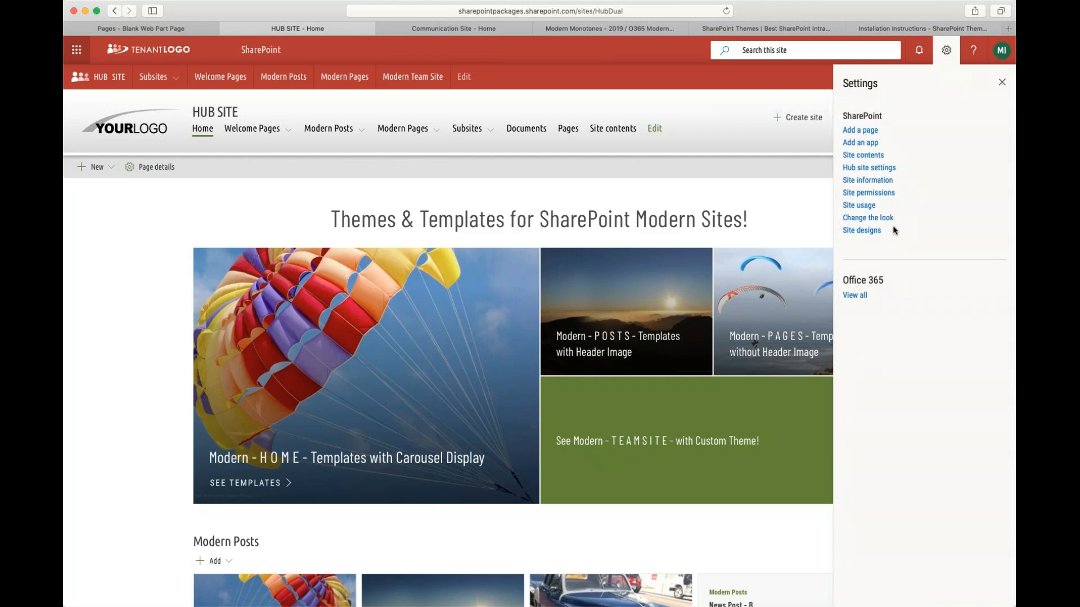
{"action": "left_click", "coordinate": [866, 221]}
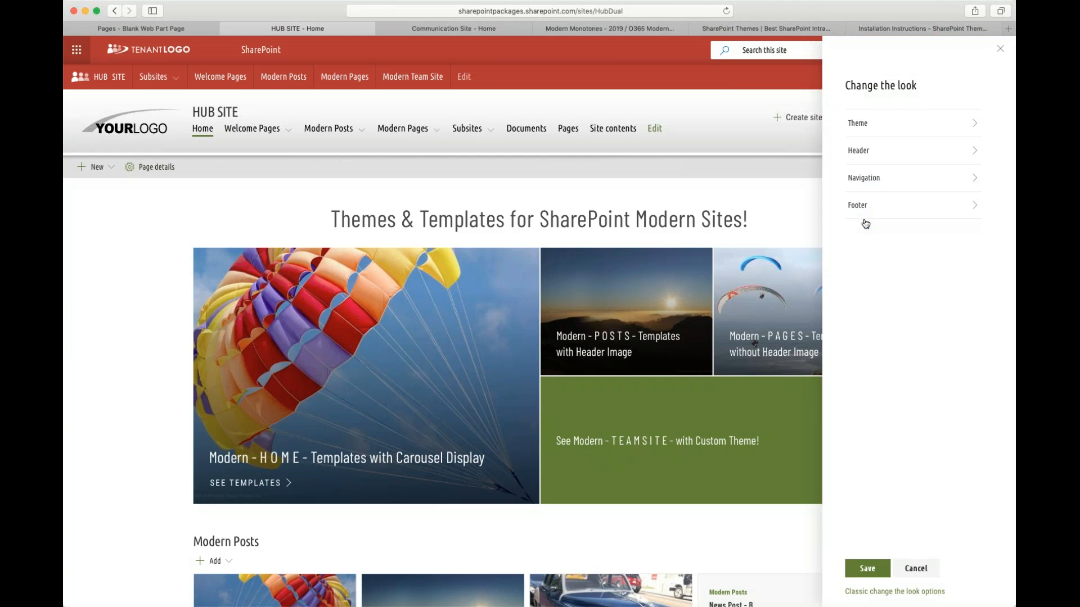
{"action": "left_click", "coordinate": [866, 124]}
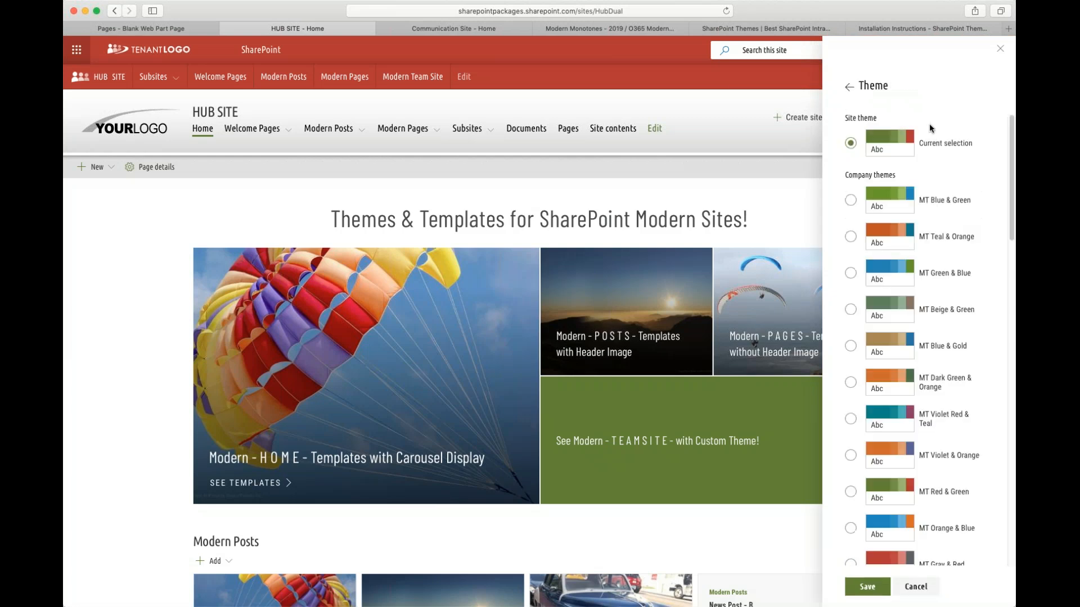
{"action": "left_click", "coordinate": [852, 201]}
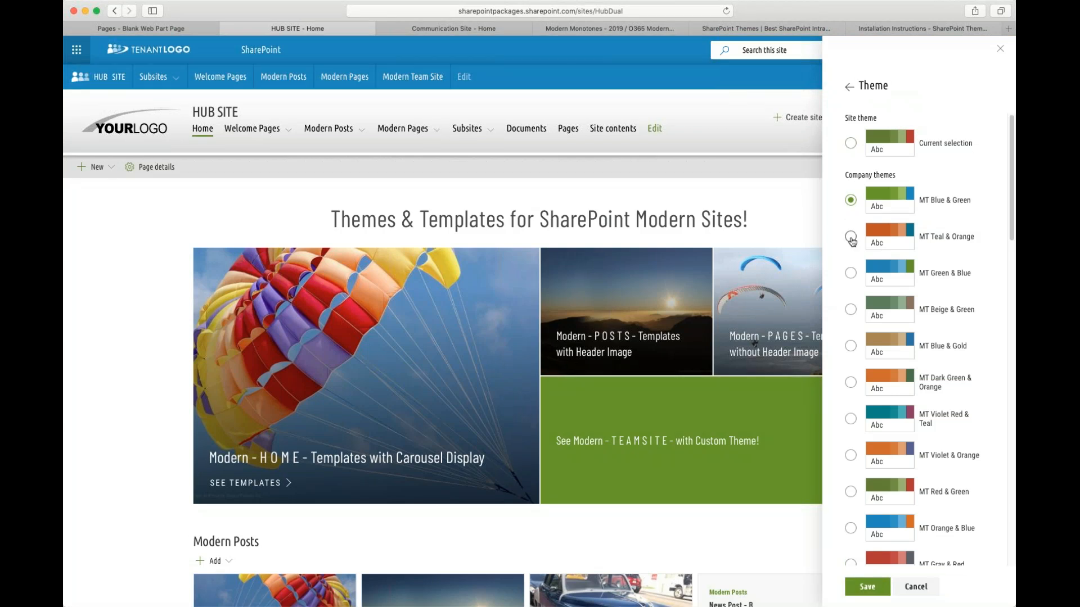
{"action": "left_click", "coordinate": [850, 236]}
{"action": "left_click", "coordinate": [851, 274]}
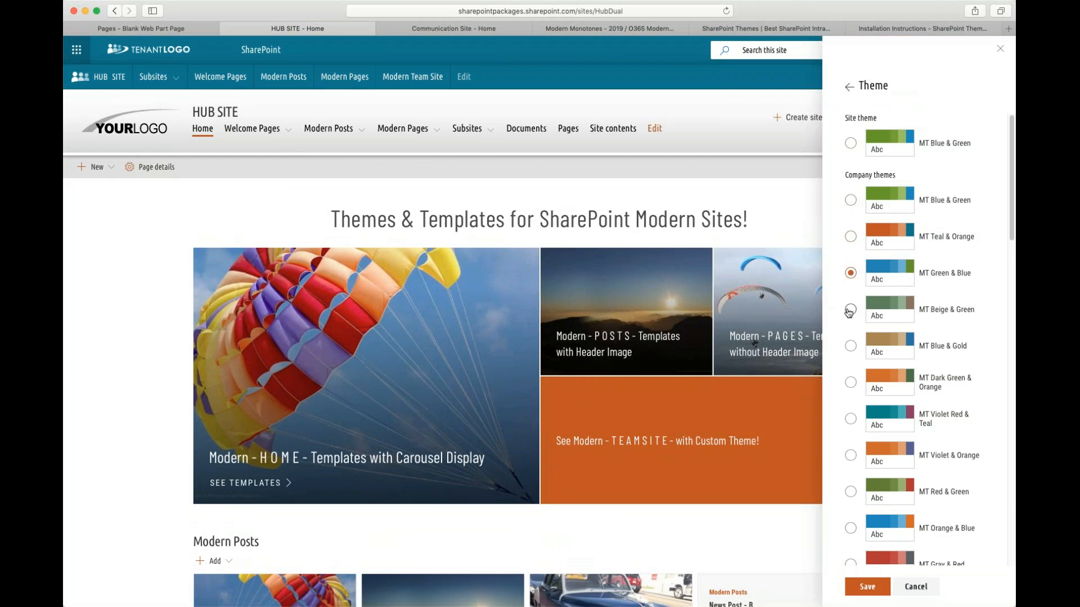
{"action": "left_click", "coordinate": [850, 310]}
{"action": "left_click", "coordinate": [850, 346]}
{"action": "left_click", "coordinate": [850, 383]}
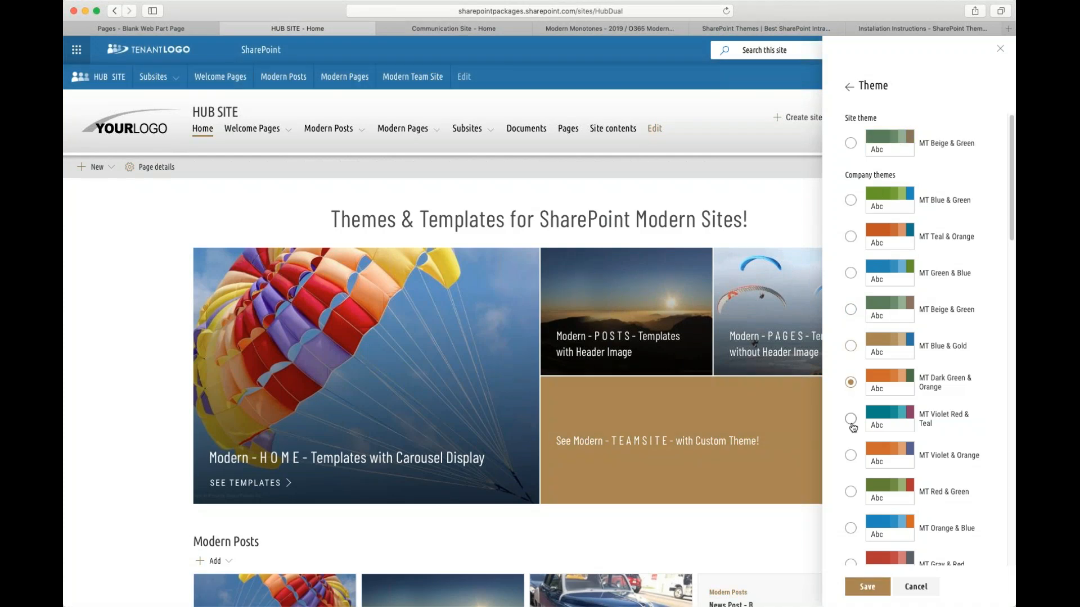
{"action": "left_click", "coordinate": [850, 420]}
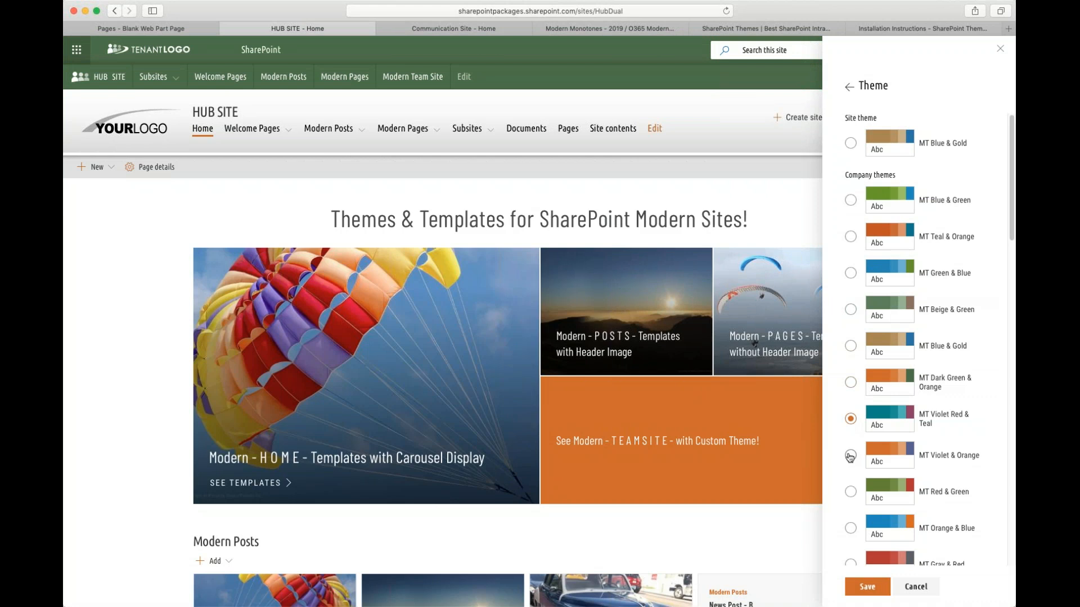
{"action": "left_click", "coordinate": [850, 456]}
{"action": "left_click", "coordinate": [850, 492]}
{"action": "left_click", "coordinate": [850, 528]}
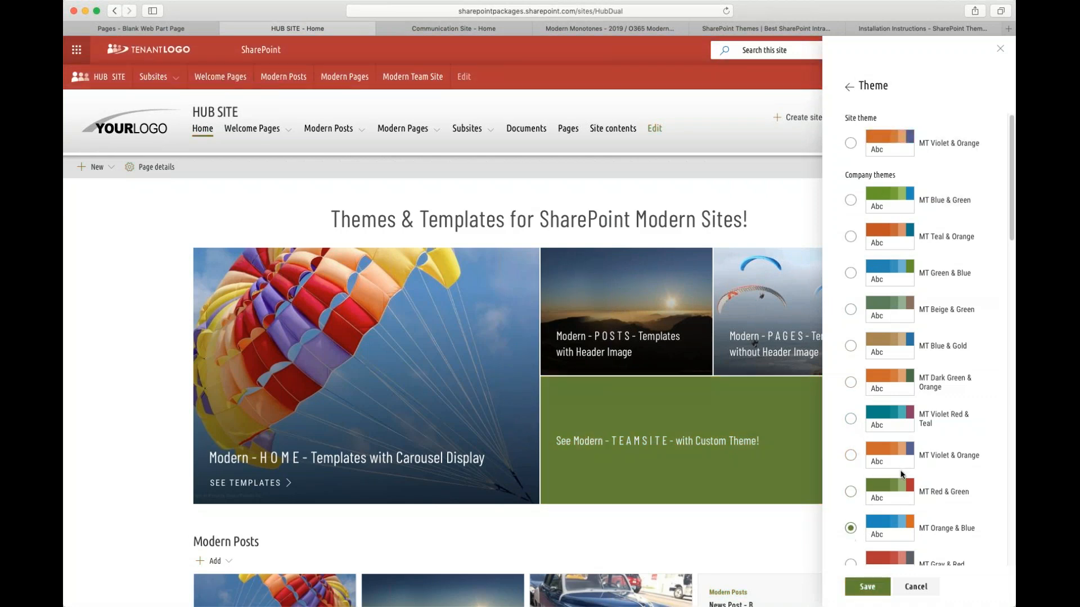
{"action": "scroll", "coordinate": [866, 529], "scroll_direction": "down", "scroll_amount": 3}
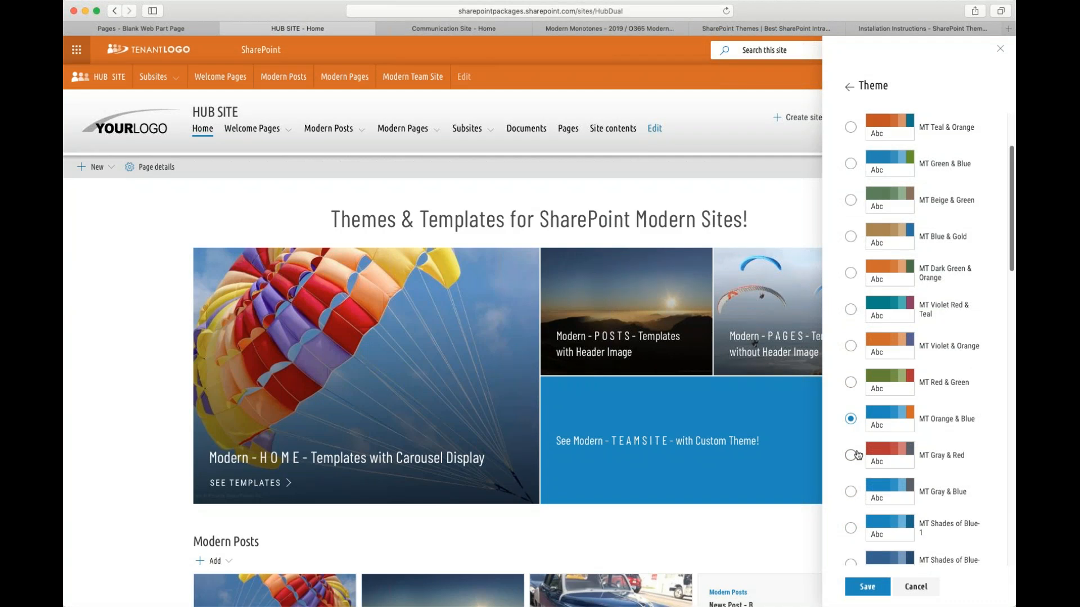
- Preview the MT Gray & Red through MT Shades of Red-2 themes and reselect MT Blue & Green
{"action": "left_click", "coordinate": [853, 455]}
{"action": "left_click", "coordinate": [851, 494]}
{"action": "left_click", "coordinate": [850, 528]}
{"action": "scroll", "coordinate": [961, 488], "scroll_direction": "down", "scroll_amount": 2}
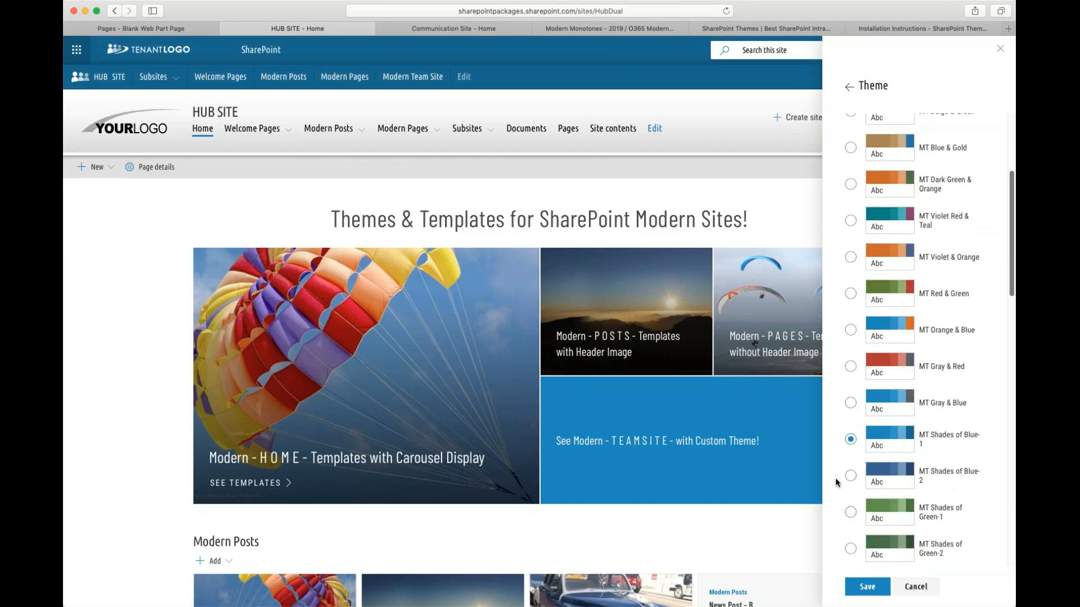
{"action": "left_click", "coordinate": [850, 475]}
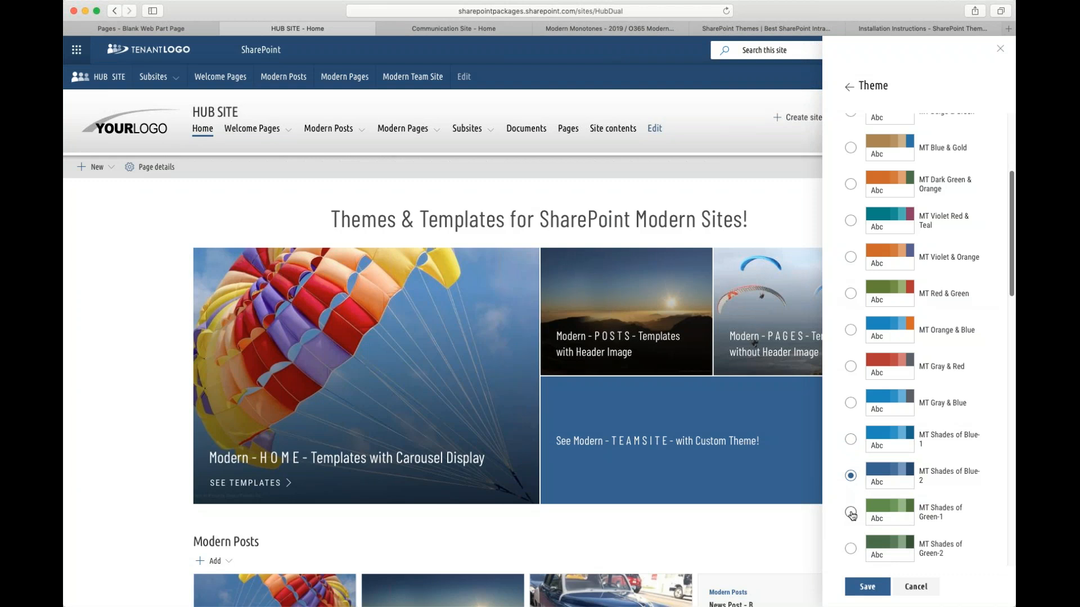
{"action": "left_click", "coordinate": [850, 513]}
{"action": "left_click", "coordinate": [851, 549]}
{"action": "scroll", "coordinate": [928, 478], "scroll_direction": "down", "scroll_amount": 1}
{"action": "left_click", "coordinate": [851, 537]}
{"action": "scroll", "coordinate": [910, 495], "scroll_direction": "down", "scroll_amount": 3}
{"action": "left_click", "coordinate": [850, 434]}
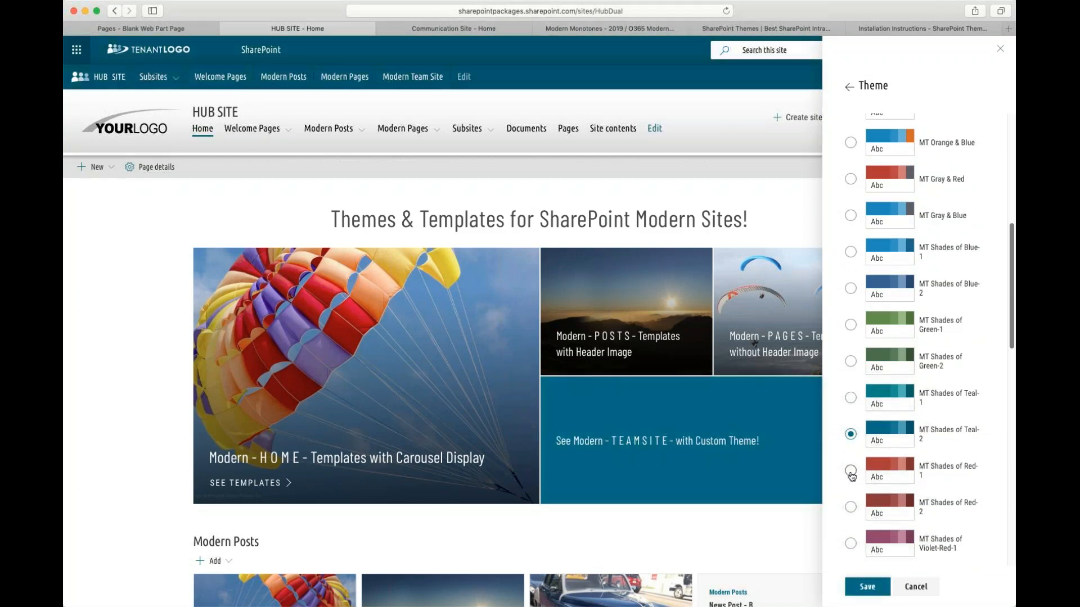
{"action": "left_click", "coordinate": [850, 471]}
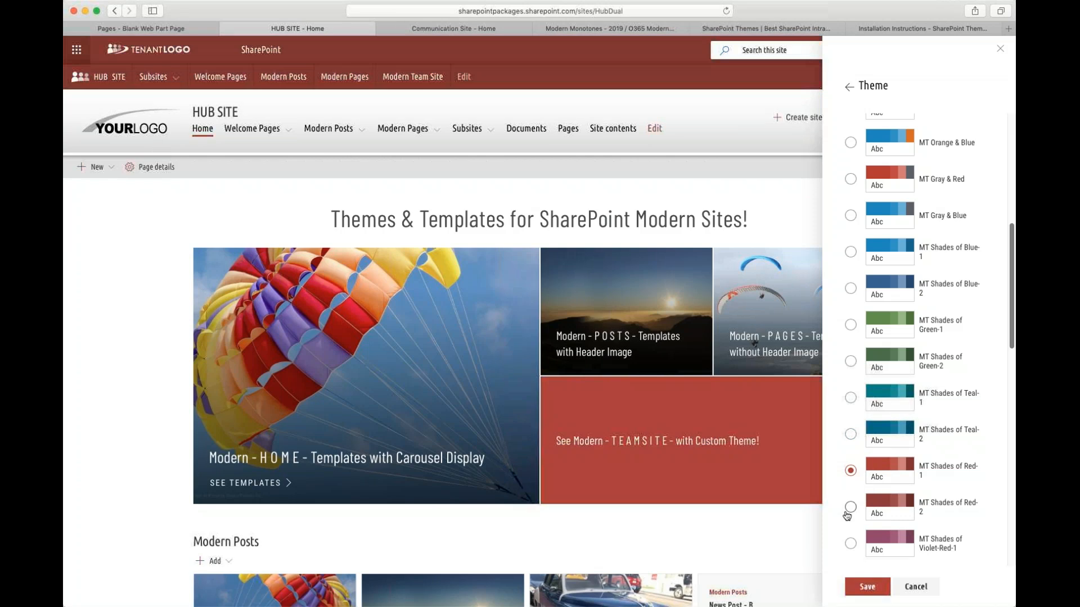
{"action": "left_click", "coordinate": [851, 507]}
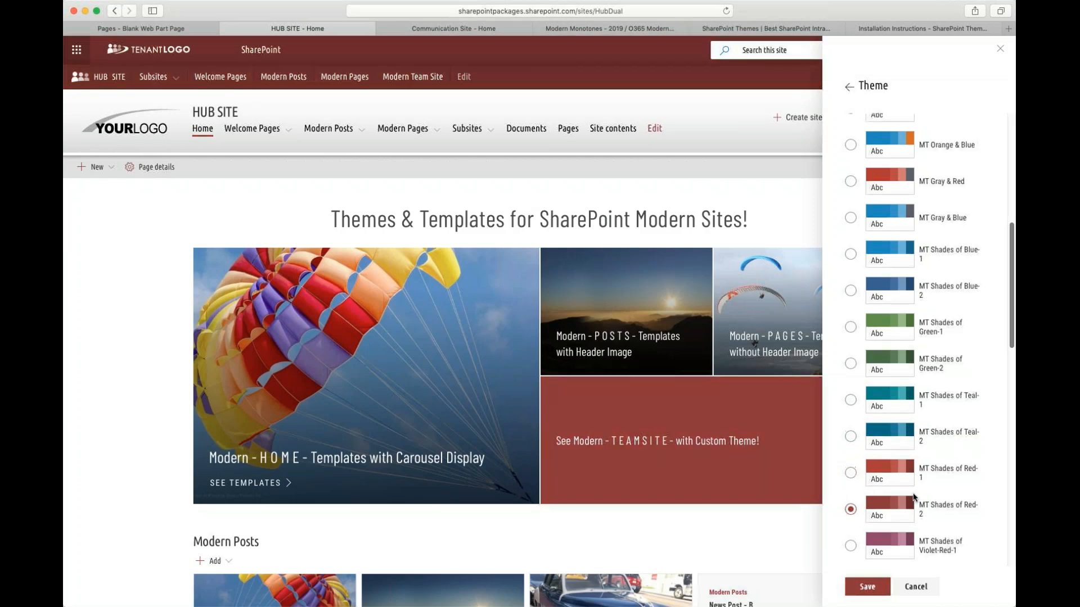
{"action": "scroll", "coordinate": [869, 491], "scroll_direction": "up", "scroll_amount": 5}
{"action": "scroll", "coordinate": [950, 409], "scroll_direction": "up", "scroll_amount": 2}
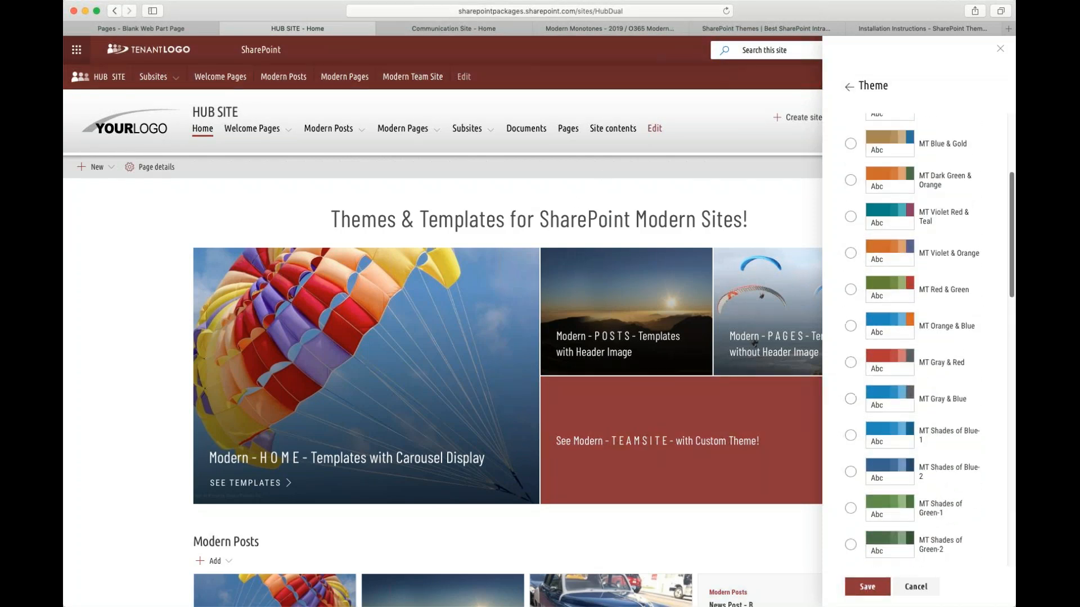
{"action": "scroll", "coordinate": [836, 397], "scroll_direction": "up", "scroll_amount": 4}
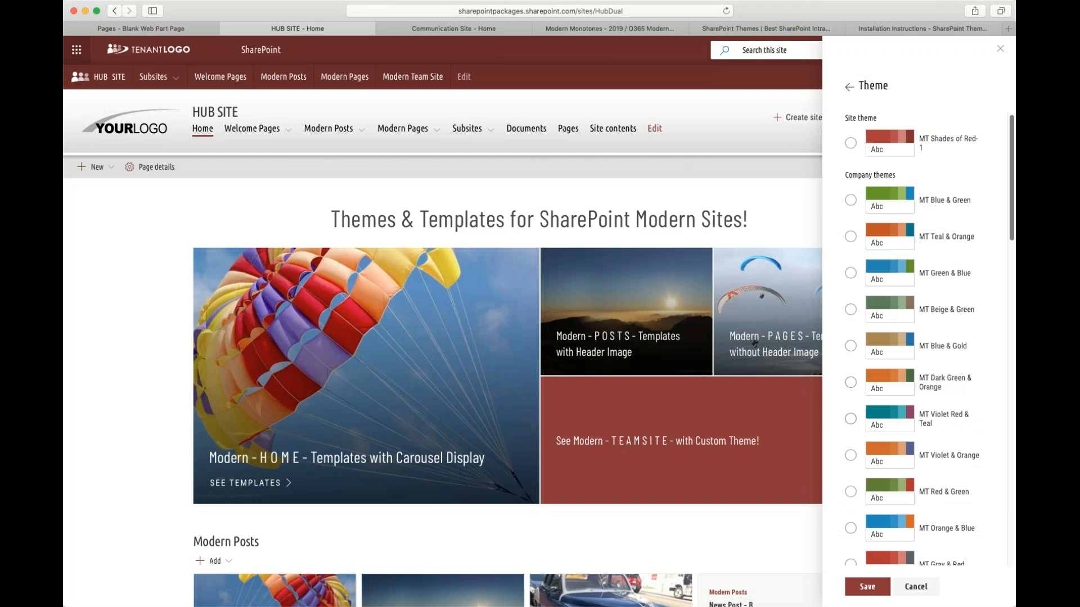
{"action": "left_click", "coordinate": [850, 201]}
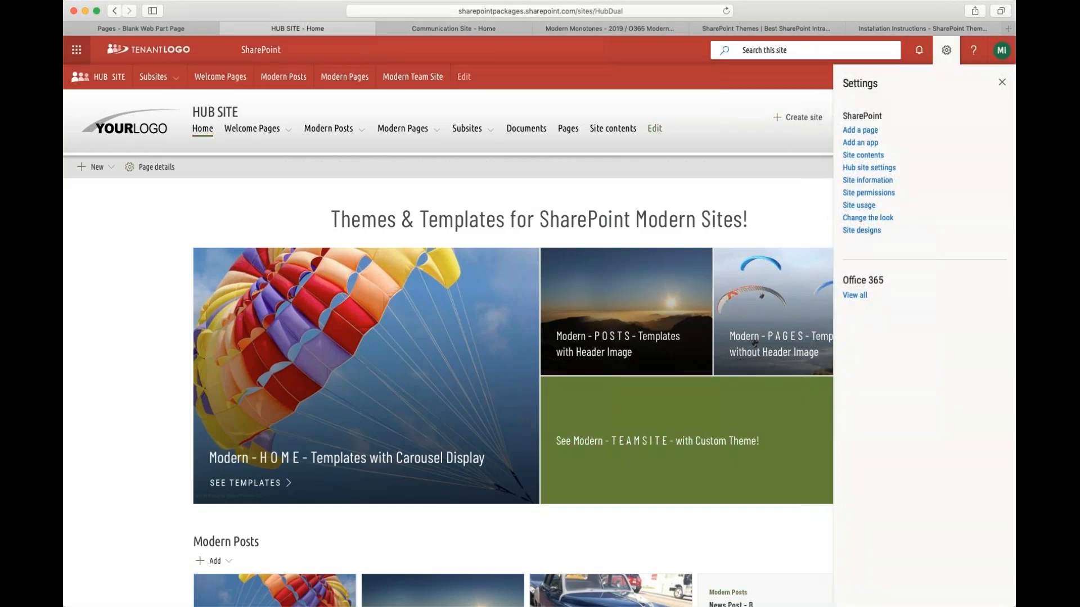
- Close the settings panel and open the Communication Site's theme options
{"action": "left_click", "coordinate": [1006, 82]}
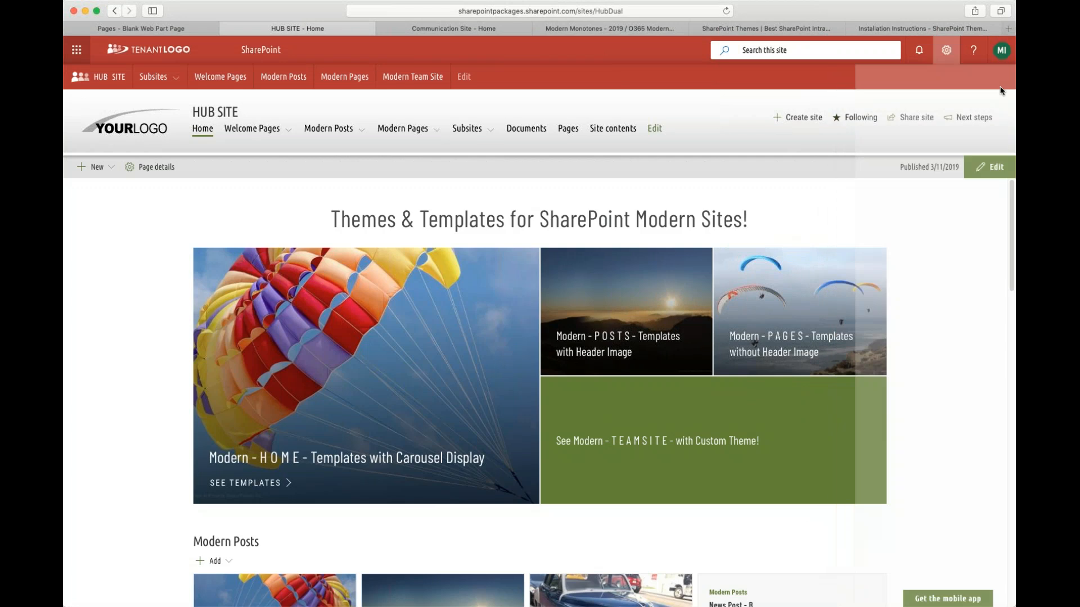
{"action": "left_click", "coordinate": [429, 34]}
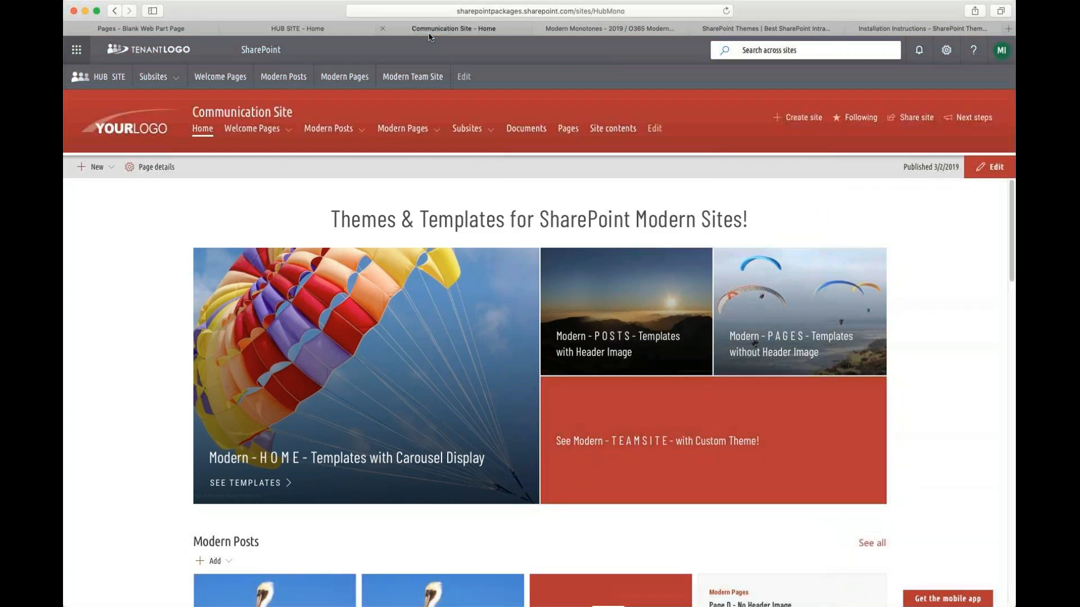
{"action": "left_click", "coordinate": [947, 50]}
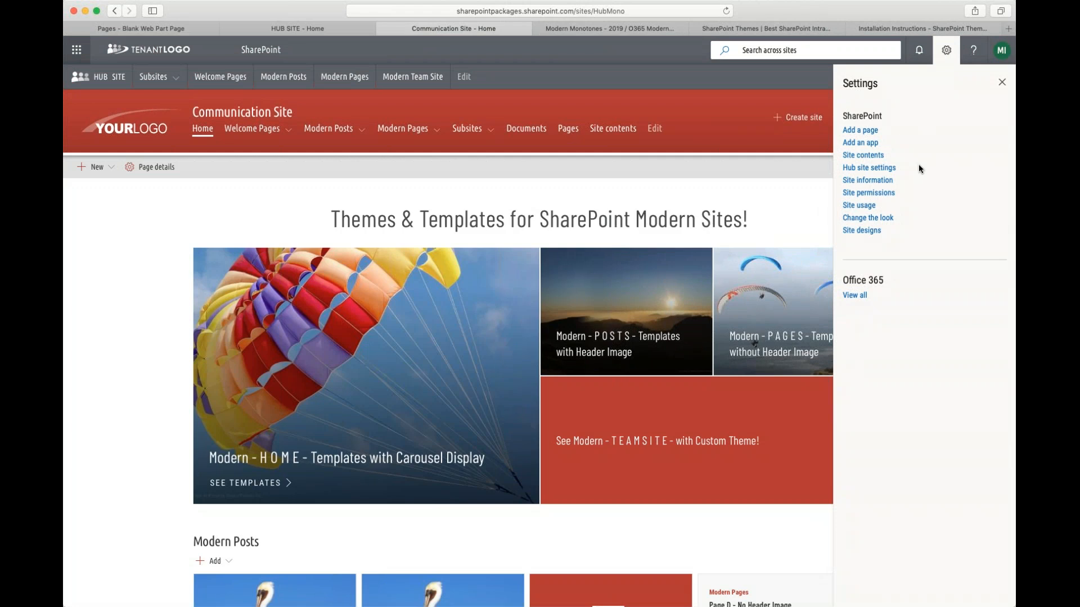
{"action": "left_click", "coordinate": [868, 219]}
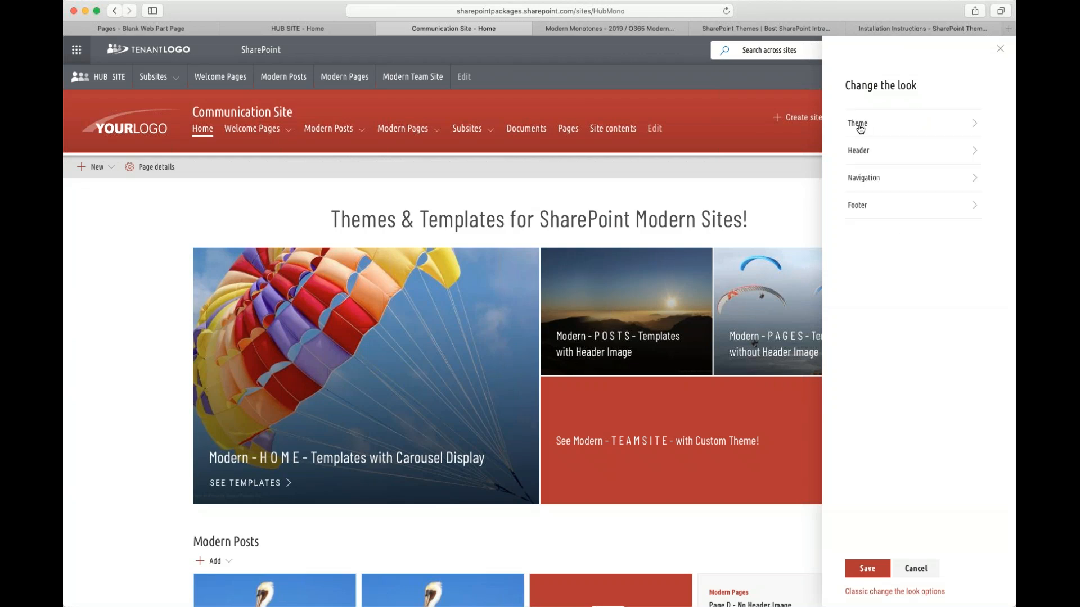
{"action": "left_click", "coordinate": [858, 123]}
- Open the Communication Site's theme list and preview the MT Blue & Green through MT Blue & Gold themes
{"action": "left_click", "coordinate": [851, 200]}
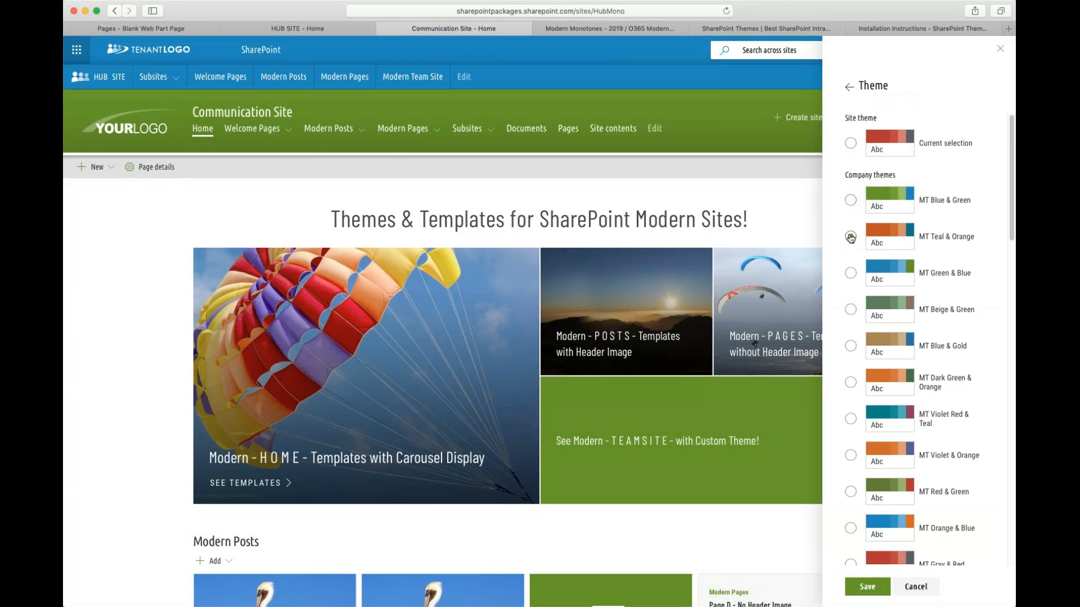
{"action": "left_click", "coordinate": [851, 273]}
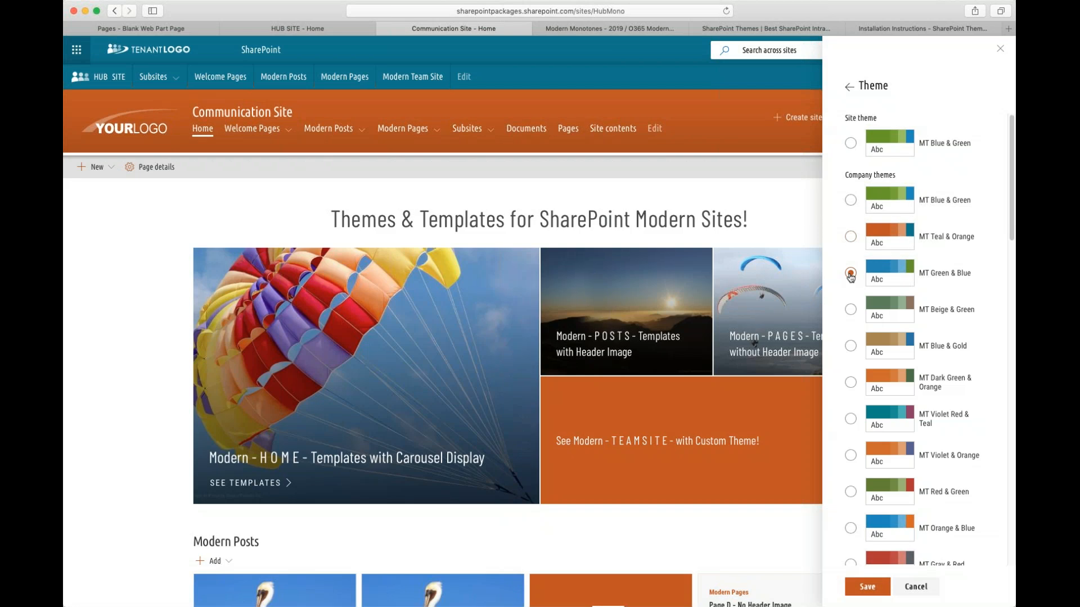
{"action": "left_click", "coordinate": [851, 310]}
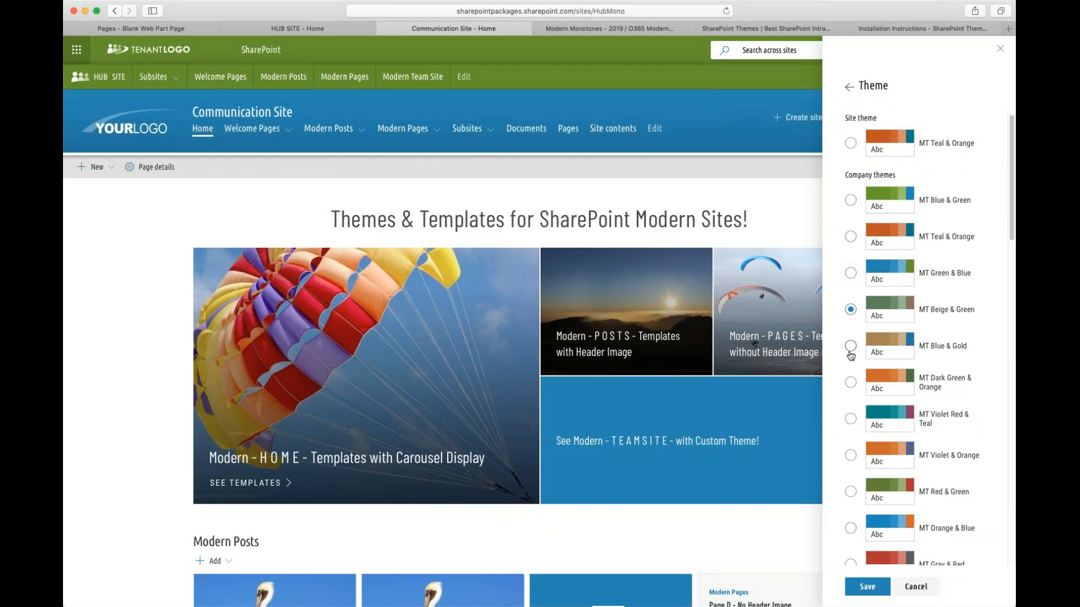
{"action": "left_click", "coordinate": [850, 346]}
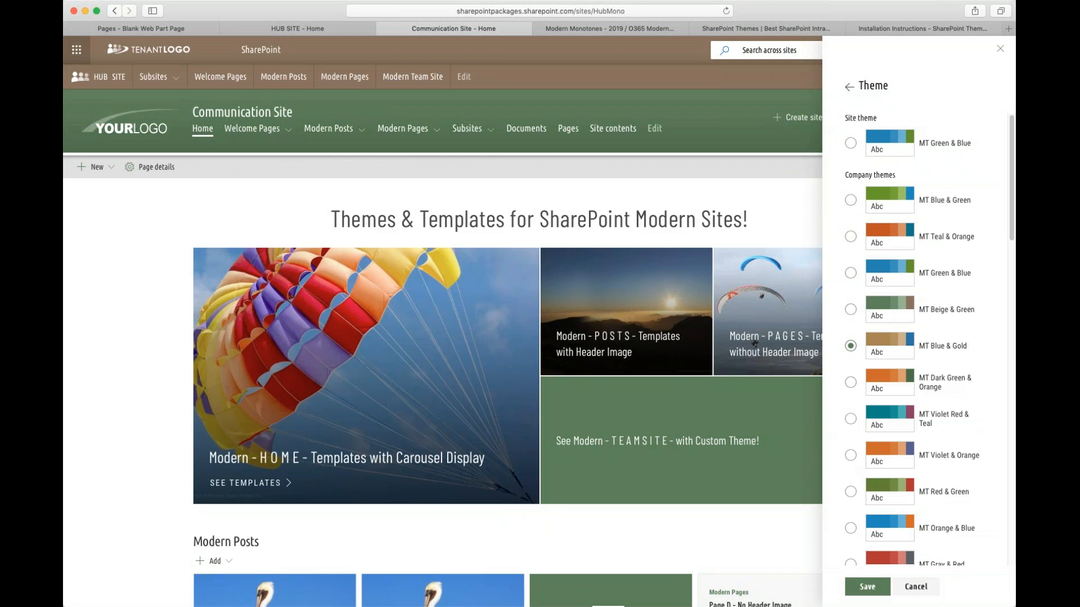
- Preview the MT Gray & Red, MT Shades of Blue-1, Blue-2 and Green-1 themes
{"action": "scroll", "coordinate": [996, 334], "scroll_direction": "down", "scroll_amount": 7}
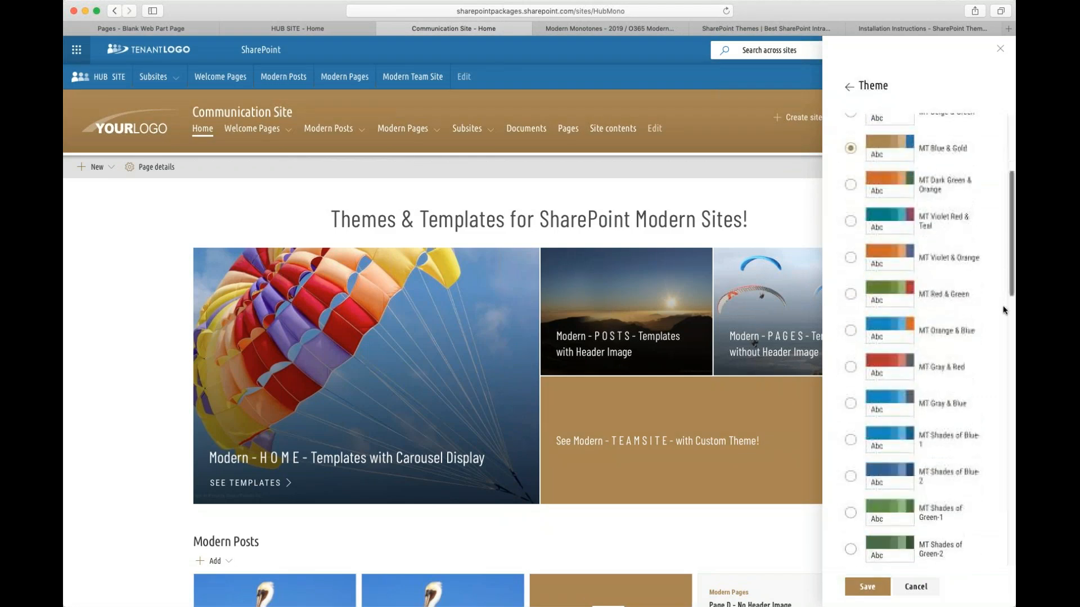
{"action": "scroll", "coordinate": [996, 334], "scroll_direction": "down", "scroll_amount": 1}
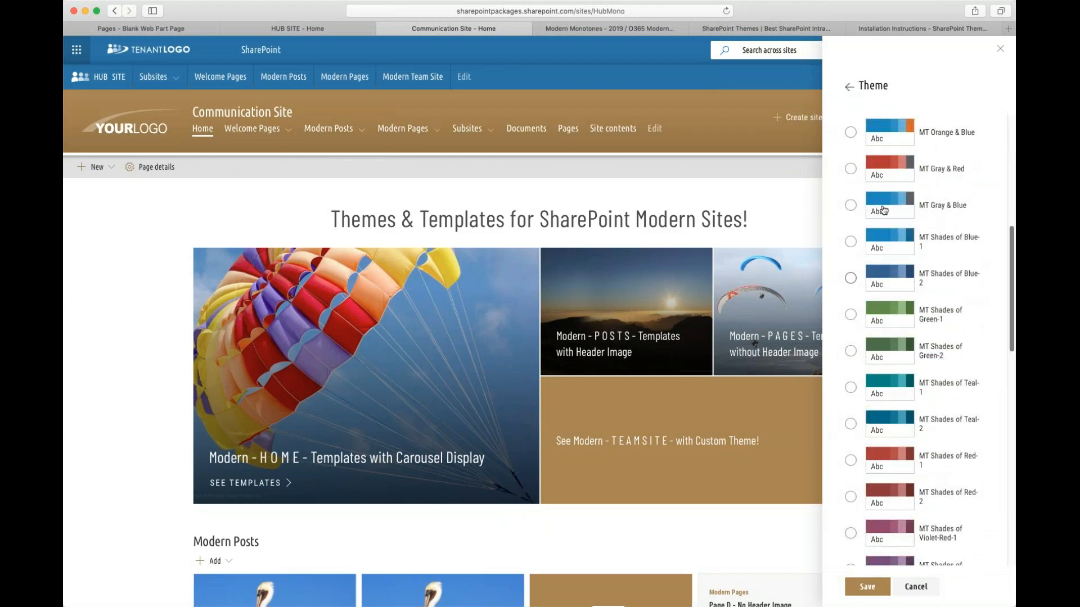
{"action": "left_click", "coordinate": [849, 169]}
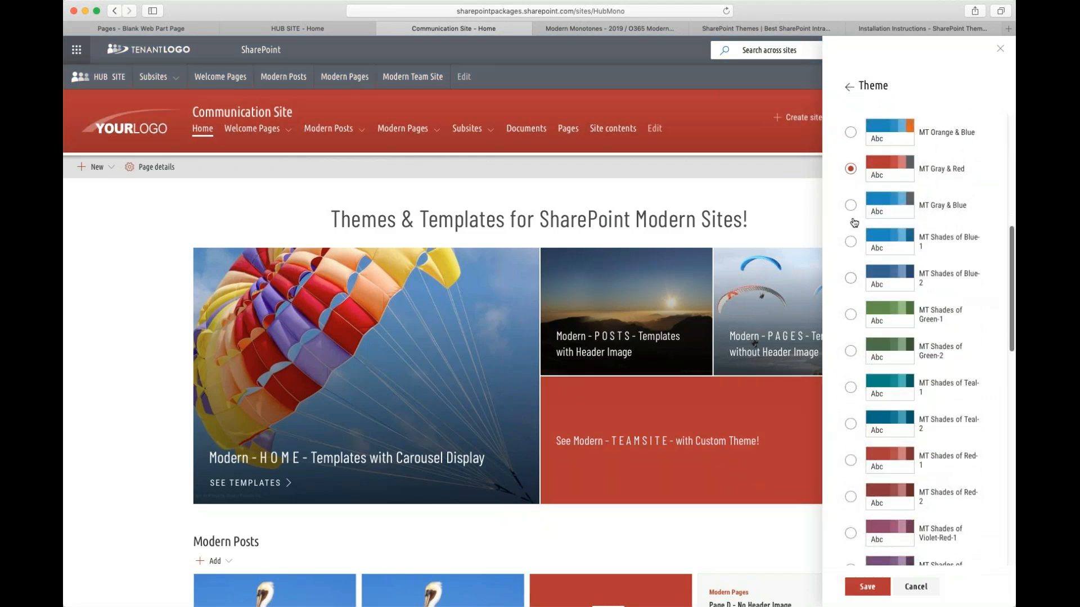
{"action": "left_click", "coordinate": [850, 242]}
{"action": "left_click", "coordinate": [851, 279]}
{"action": "left_click", "coordinate": [849, 316]}
- Preview the MT Shades of Green-2, Teal-1, Teal-2, Red-1, Red-2 and Violet-Red-1 themes
{"action": "left_click", "coordinate": [850, 351]}
{"action": "left_click", "coordinate": [850, 388]}
{"action": "left_click", "coordinate": [851, 425]}
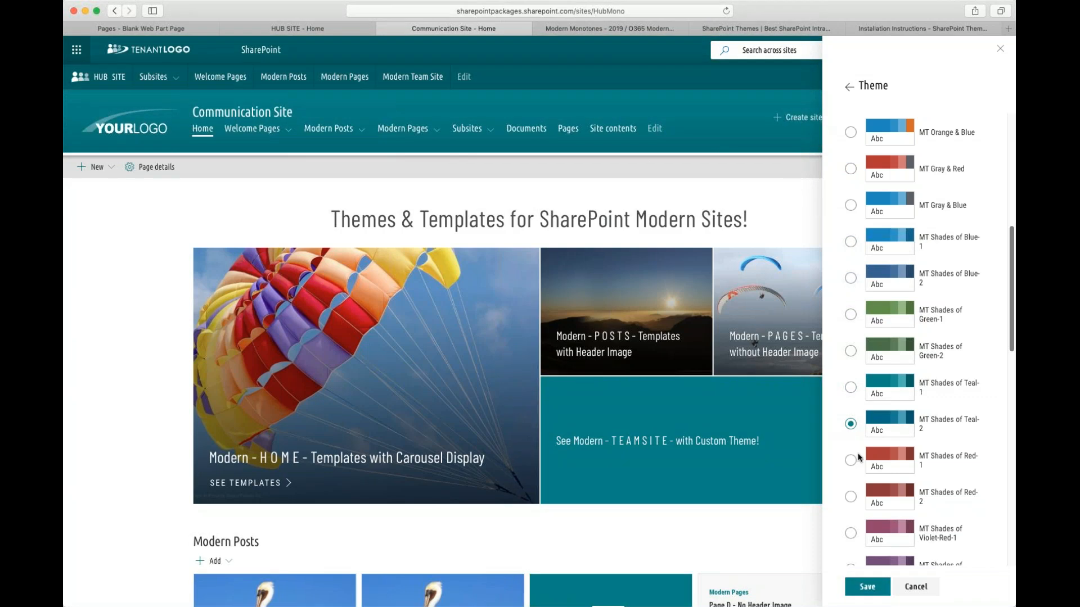
{"action": "left_click", "coordinate": [852, 461]}
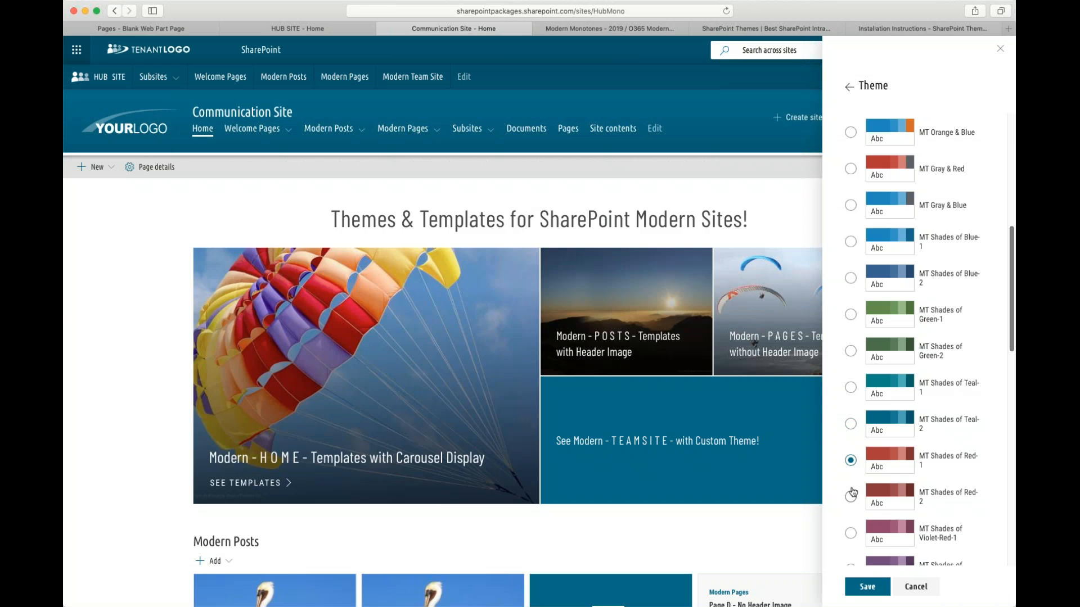
{"action": "left_click", "coordinate": [852, 497]}
{"action": "left_click", "coordinate": [852, 533]}
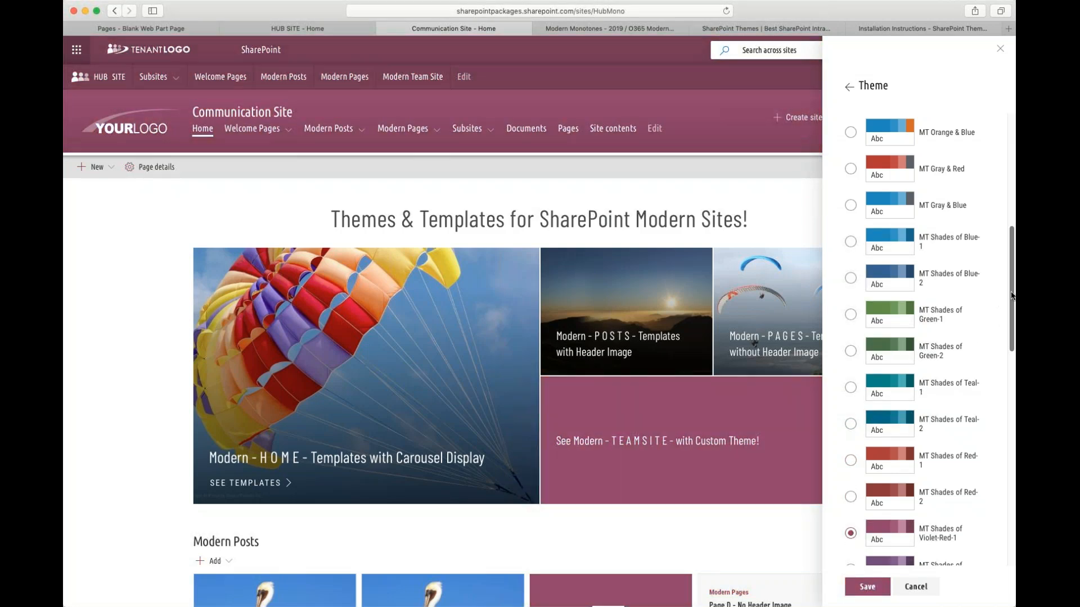
- Preview the MT Shades of Orange-1, Gray-1 and Gray-2 themes further down the list
{"action": "scroll", "coordinate": [1003, 300], "scroll_direction": "down", "scroll_amount": 5}
{"action": "left_click", "coordinate": [850, 372]}
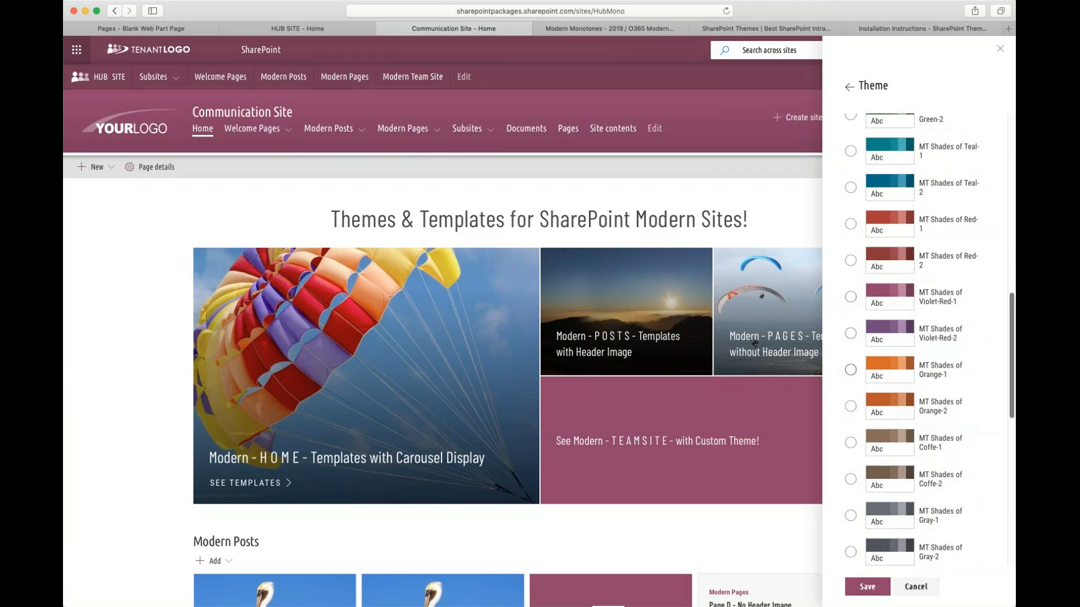
{"action": "left_click", "coordinate": [850, 515]}
{"action": "scroll", "coordinate": [1012, 360], "scroll_direction": "down", "scroll_amount": 3}
{"action": "left_click", "coordinate": [851, 397]}
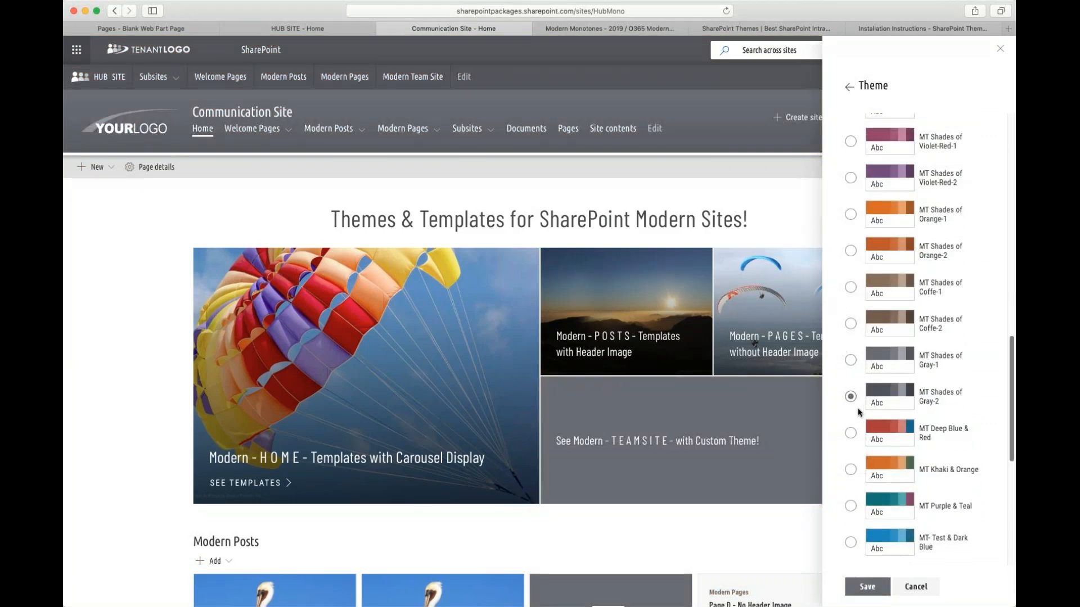
- Close the theme panel without saving and dismiss the settings panel
{"action": "scroll", "coordinate": [965, 371], "scroll_direction": "up", "scroll_amount": 10}
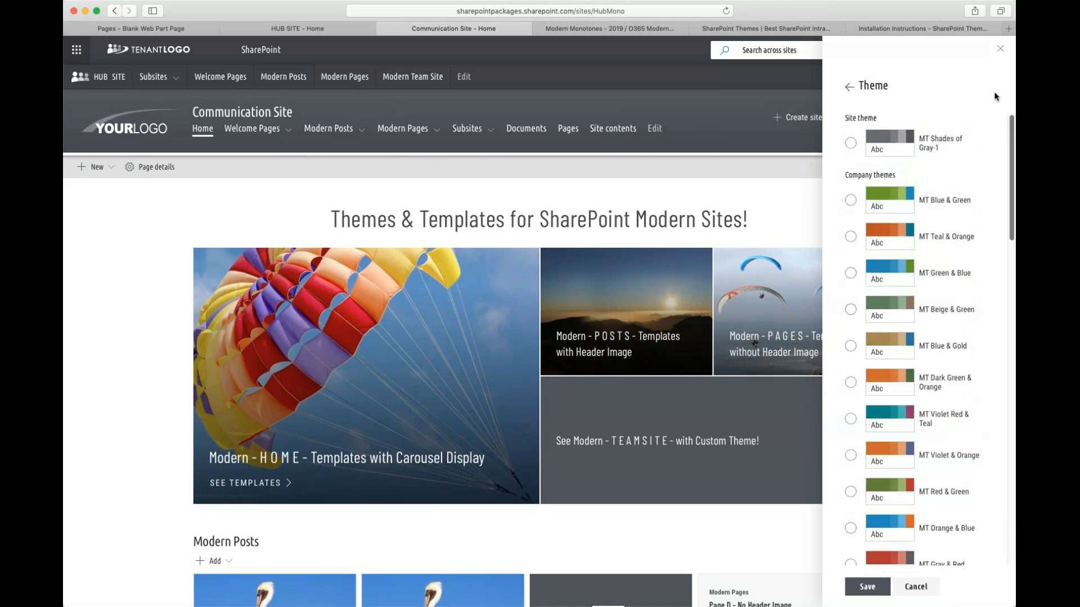
{"action": "left_click", "coordinate": [1001, 51]}
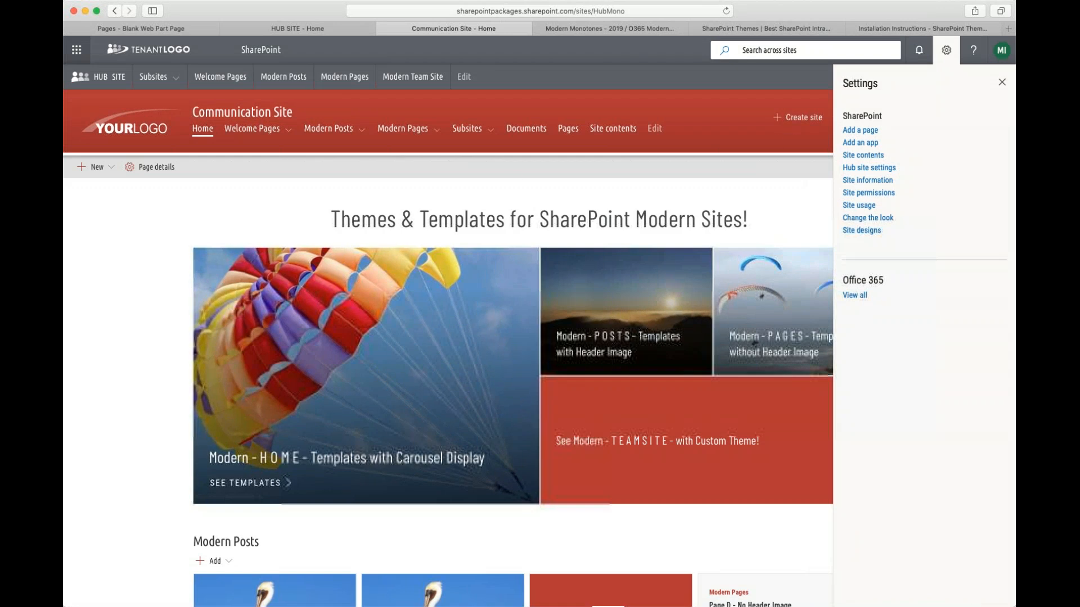
{"action": "left_click", "coordinate": [1000, 84]}
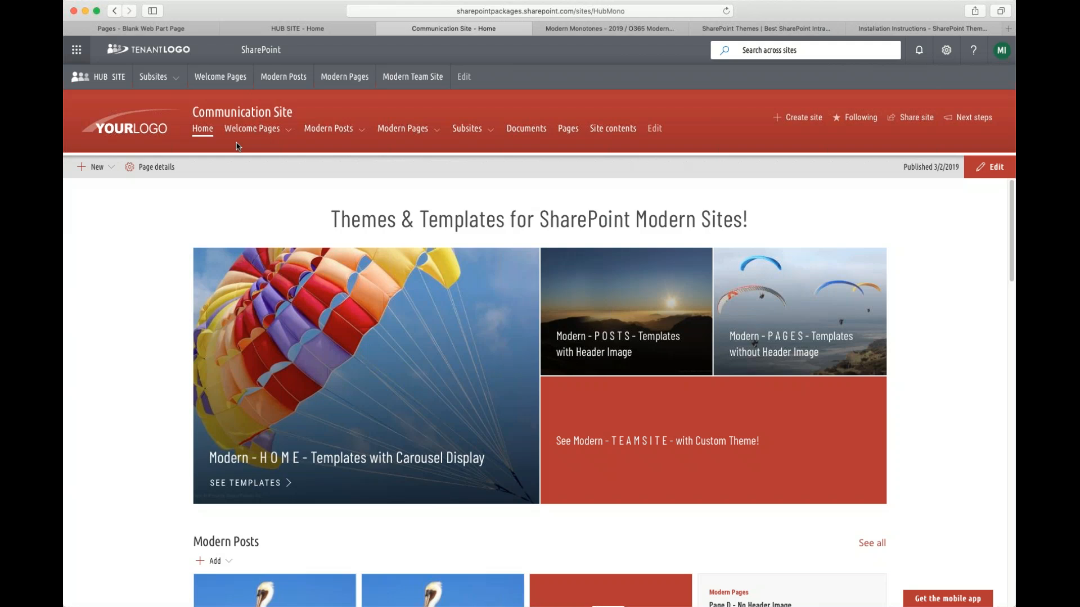
- Scroll through the Communication Site home page to examine its sections down to the footer
{"action": "scroll", "coordinate": [807, 297], "scroll_direction": "down", "scroll_amount": 20}
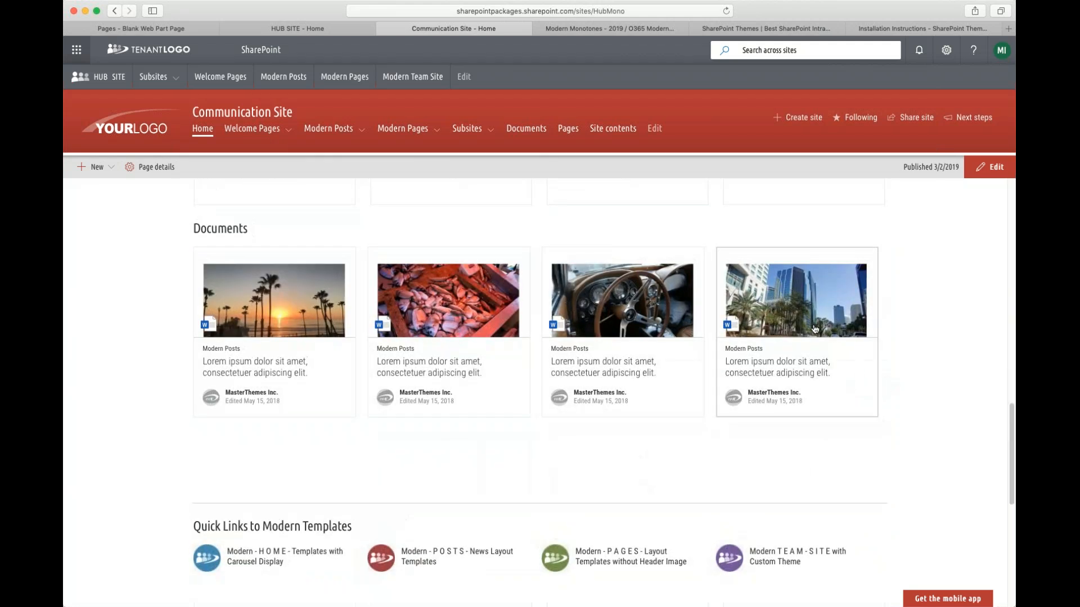
{"action": "scroll", "coordinate": [664, 414], "scroll_direction": "up", "scroll_amount": 20}
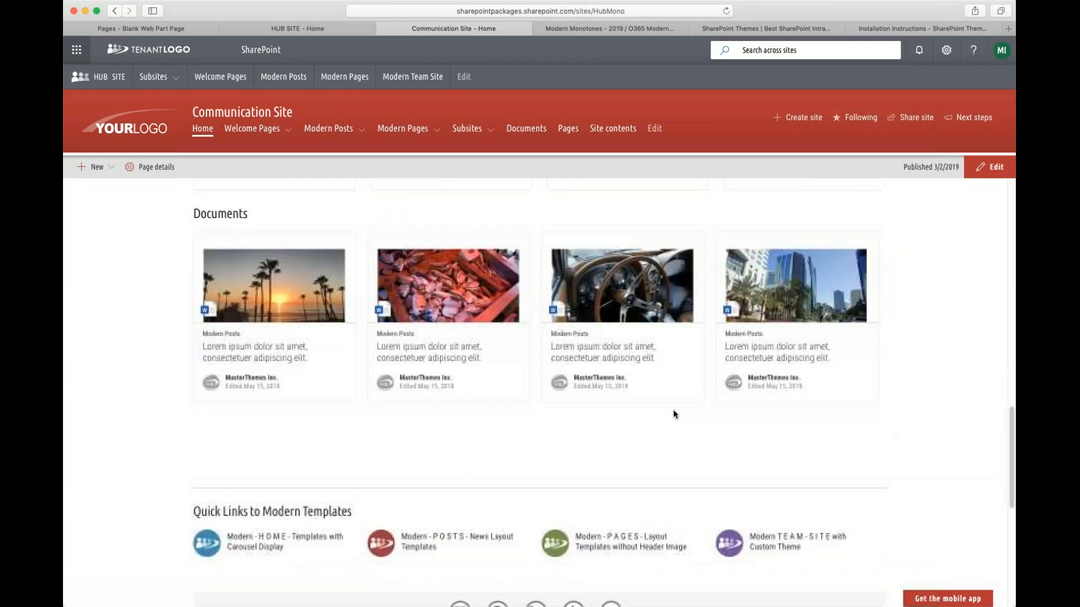
{"action": "scroll", "coordinate": [936, 370], "scroll_direction": "down", "scroll_amount": 5}
{"action": "scroll", "coordinate": [977, 407], "scroll_direction": "up", "scroll_amount": 5}
{"action": "scroll", "coordinate": [978, 408], "scroll_direction": "down", "scroll_amount": 1}
{"action": "scroll", "coordinate": [956, 433], "scroll_direction": "up", "scroll_amount": 1}
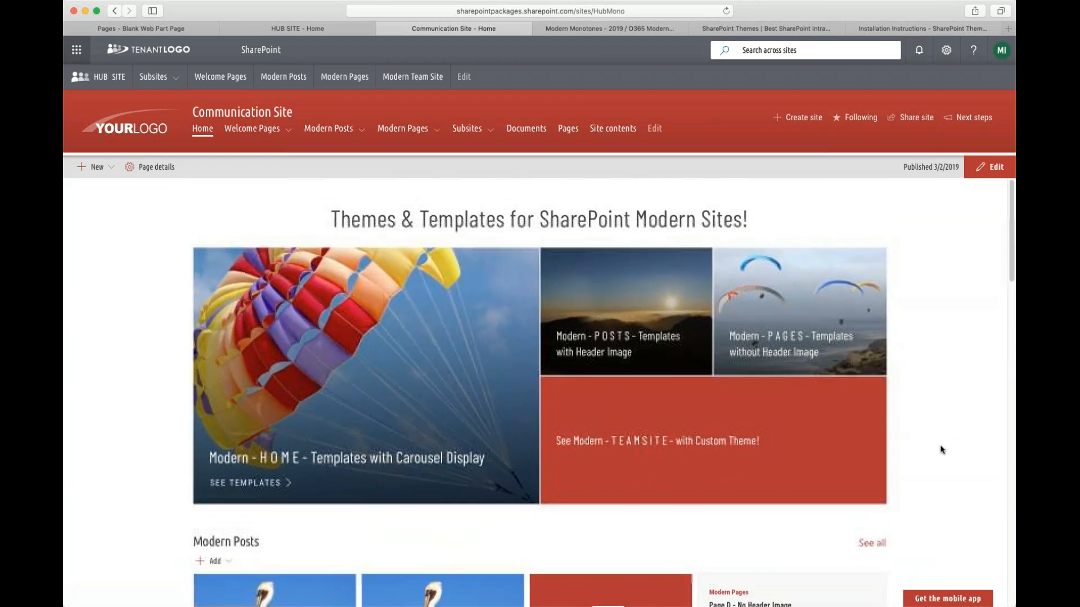
{"action": "scroll", "coordinate": [939, 449], "scroll_direction": "down", "scroll_amount": 15}
{"action": "scroll", "coordinate": [929, 453], "scroll_direction": "down", "scroll_amount": 10}
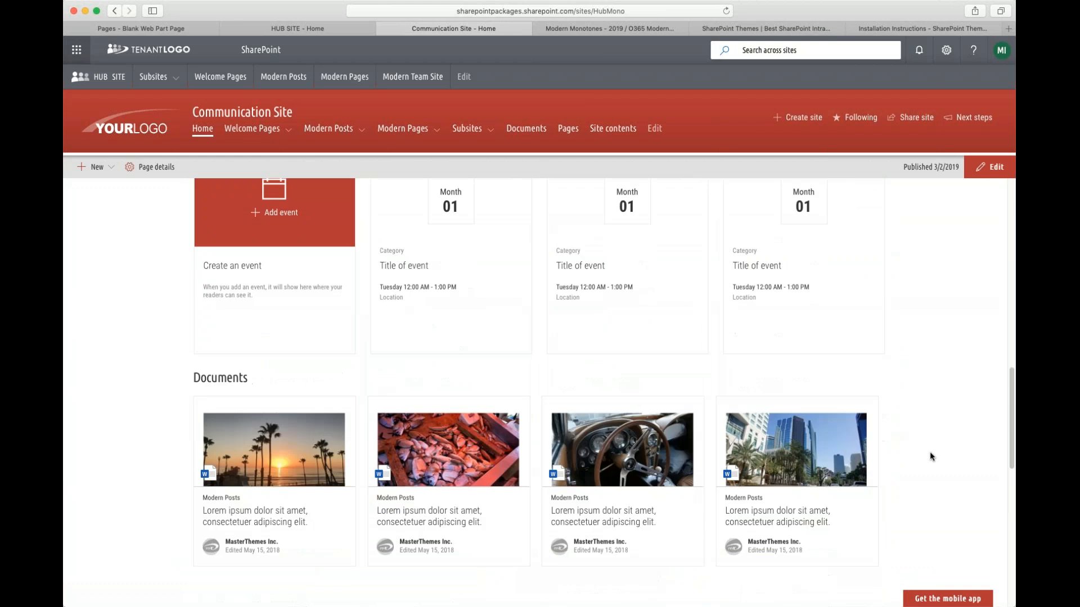
{"action": "scroll", "coordinate": [574, 508], "scroll_direction": "down", "scroll_amount": 1}
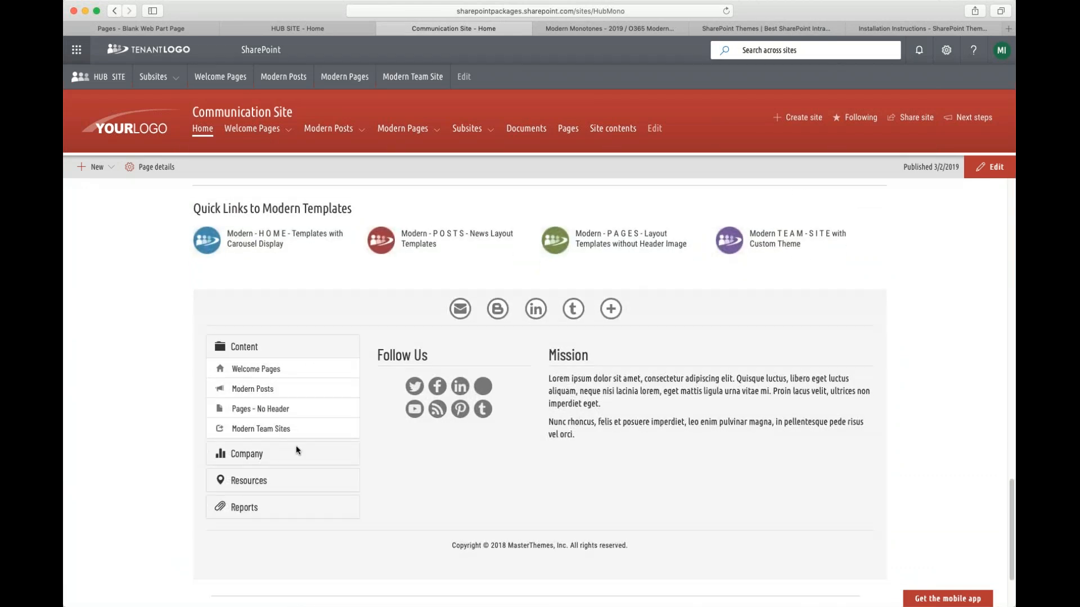
- Expand the footer's Content, Company, Resources and Reports link sections in turn
{"action": "left_click", "coordinate": [255, 353]}
{"action": "left_click", "coordinate": [249, 380]}
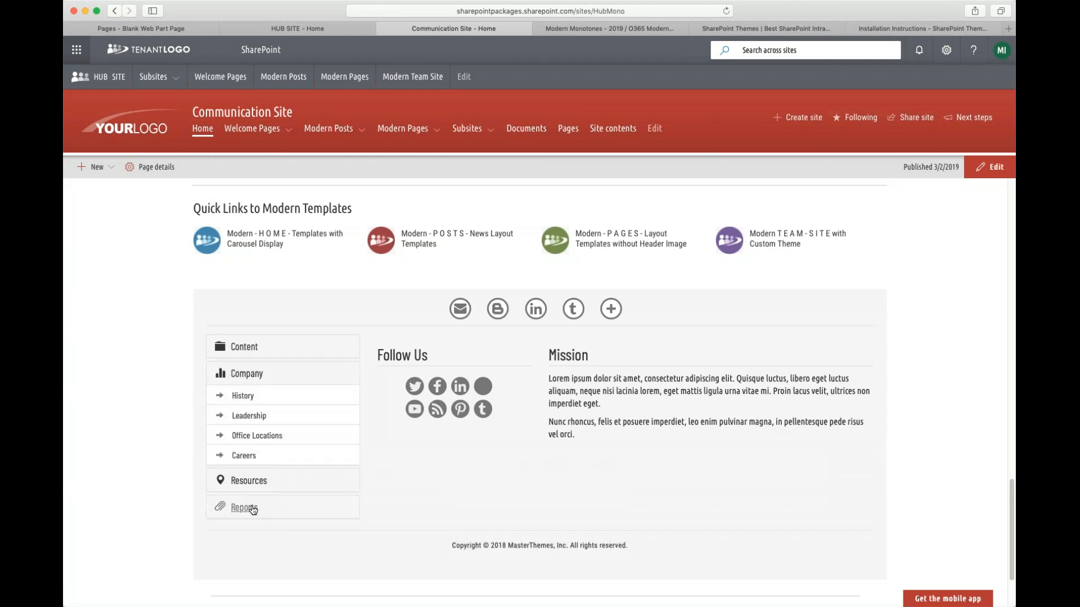
{"action": "left_click", "coordinate": [243, 481]}
{"action": "left_click", "coordinate": [246, 510]}
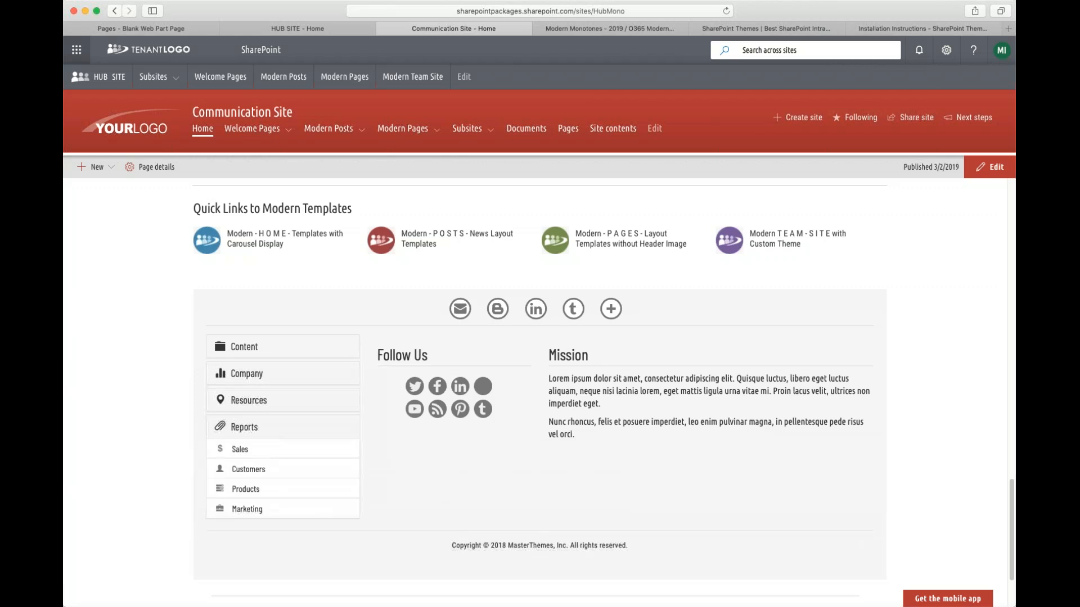
{"action": "left_click", "coordinate": [244, 347]}
{"action": "left_click", "coordinate": [246, 456]}
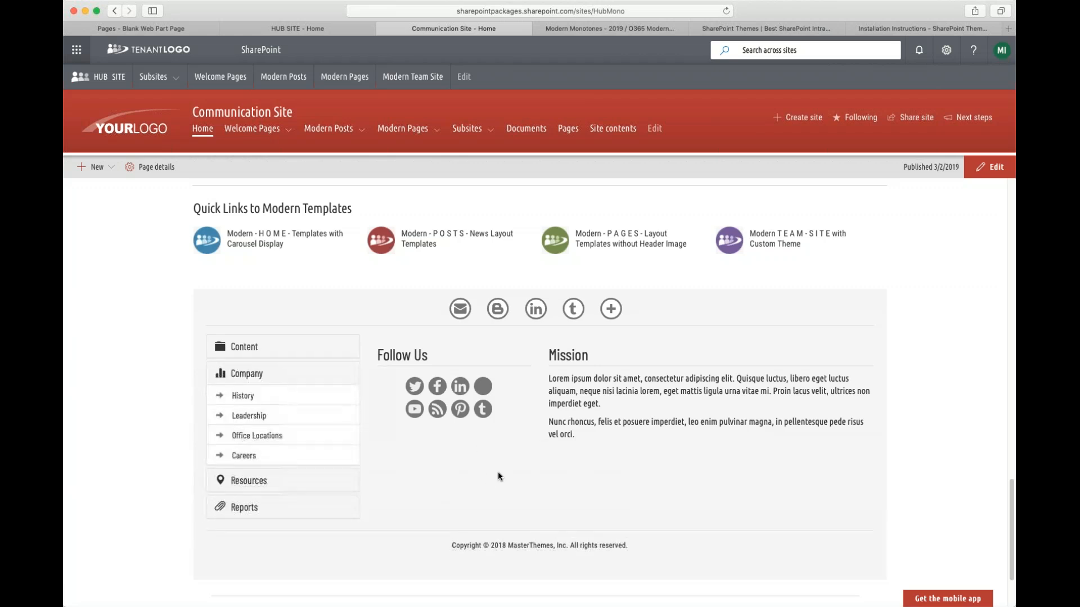
- Return to the top and open the Home - Carousel A welcome page
{"action": "scroll", "coordinate": [482, 450], "scroll_direction": "up", "scroll_amount": 20}
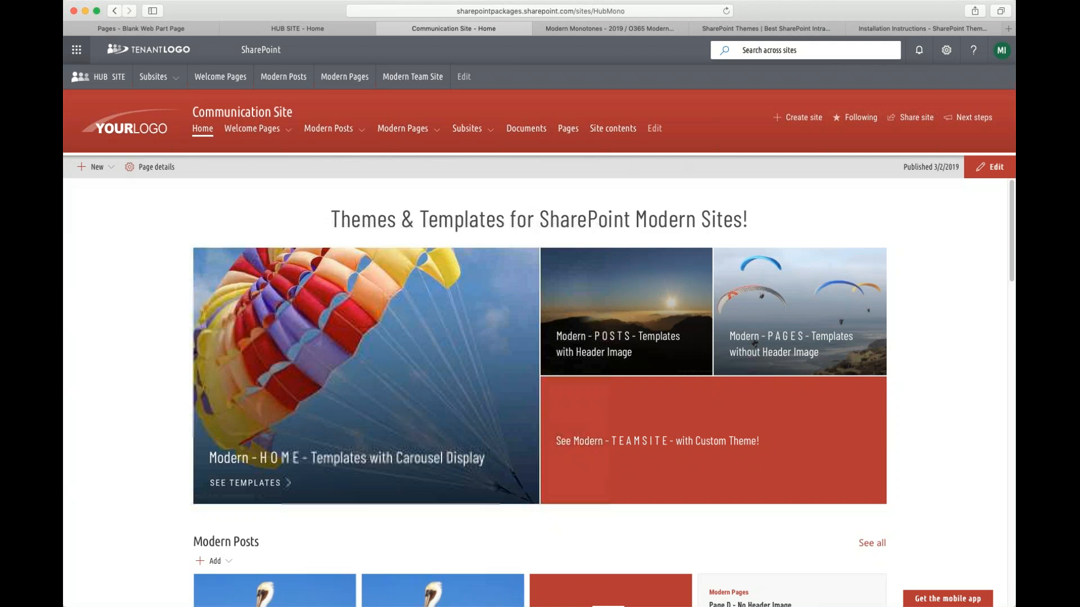
{"action": "mouse_move", "coordinate": [259, 131]}
{"action": "left_click", "coordinate": [262, 158]}
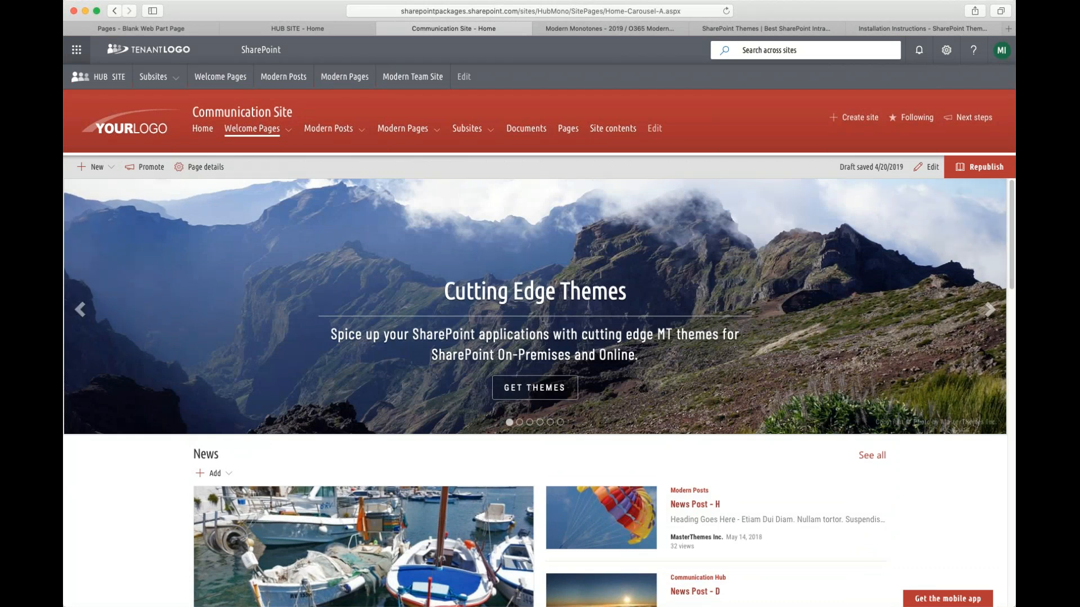
- Scroll through the Home - Carousel A page to examine its carousel, news, events and image gallery
{"action": "scroll", "coordinate": [836, 456], "scroll_direction": "down", "scroll_amount": 1}
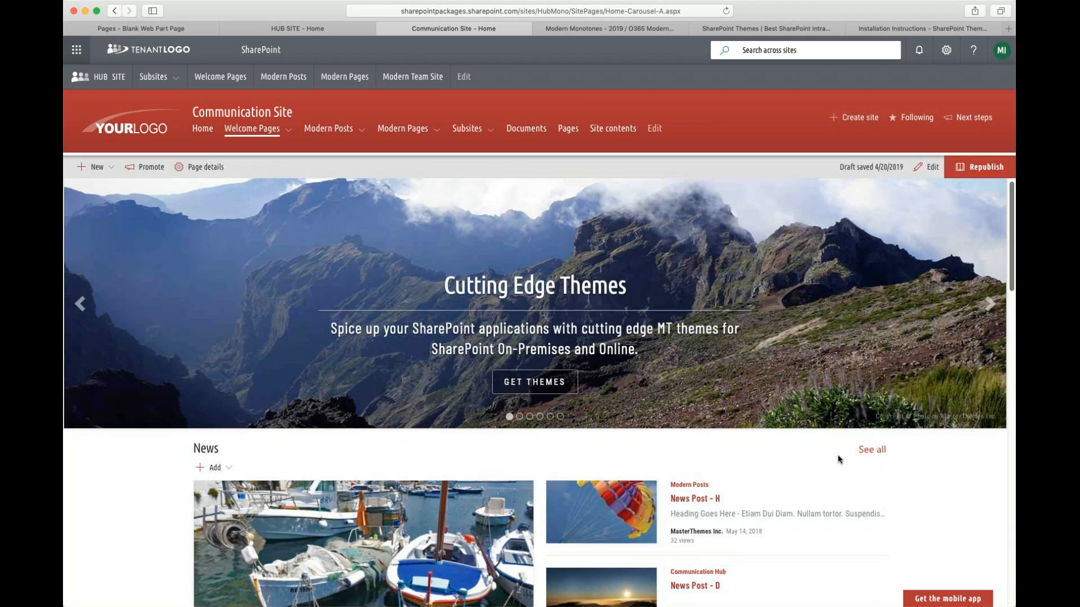
{"action": "scroll", "coordinate": [838, 456], "scroll_direction": "up", "scroll_amount": 1}
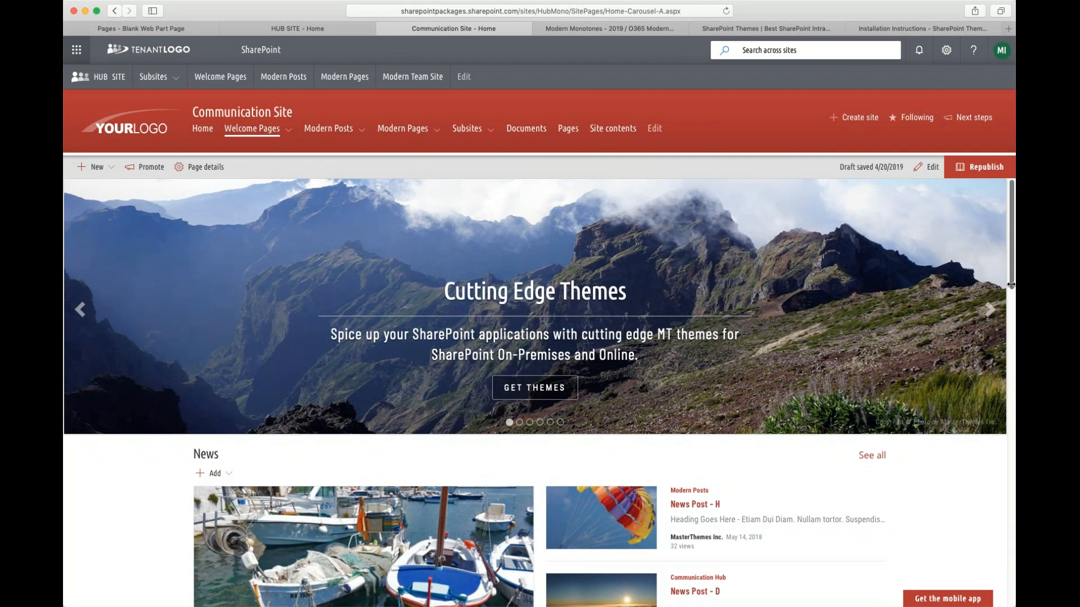
{"action": "scroll", "coordinate": [1010, 298], "scroll_direction": "down", "scroll_amount": 5}
{"action": "left_click_drag", "start_coordinate": [1008, 325], "coordinate": [999, 297]}
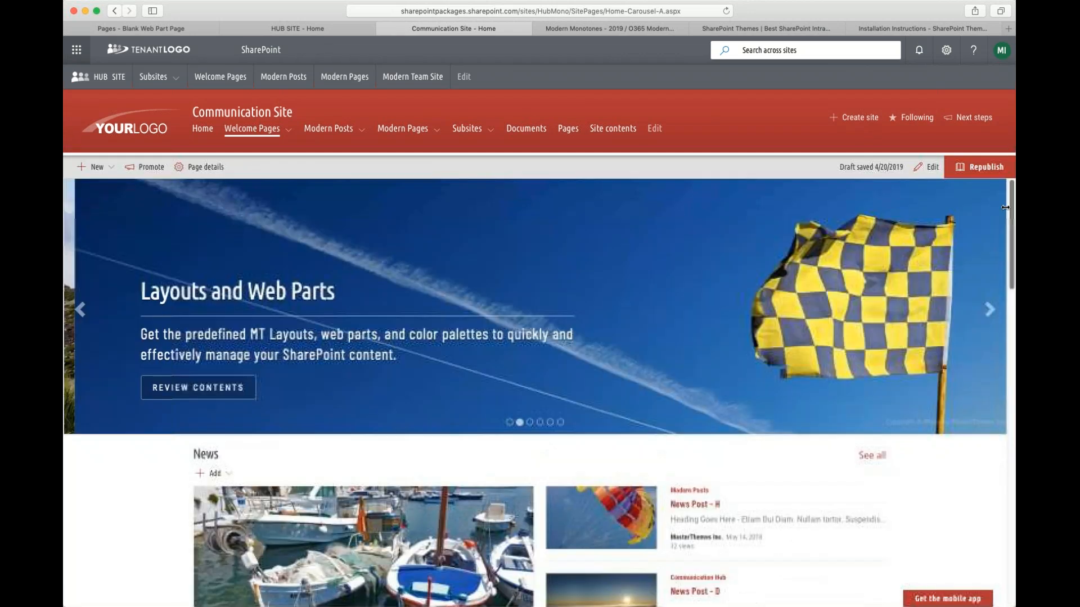
{"action": "left_click", "coordinate": [252, 128]}
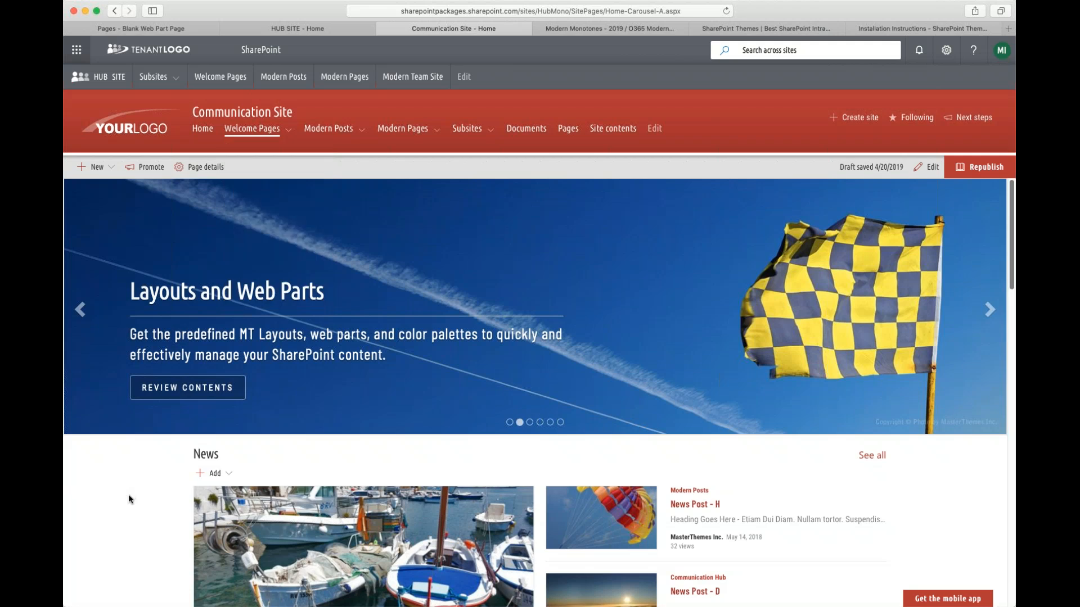
{"action": "scroll", "coordinate": [128, 494], "scroll_direction": "down", "scroll_amount": 5}
{"action": "scroll", "coordinate": [127, 504], "scroll_direction": "down", "scroll_amount": 8}
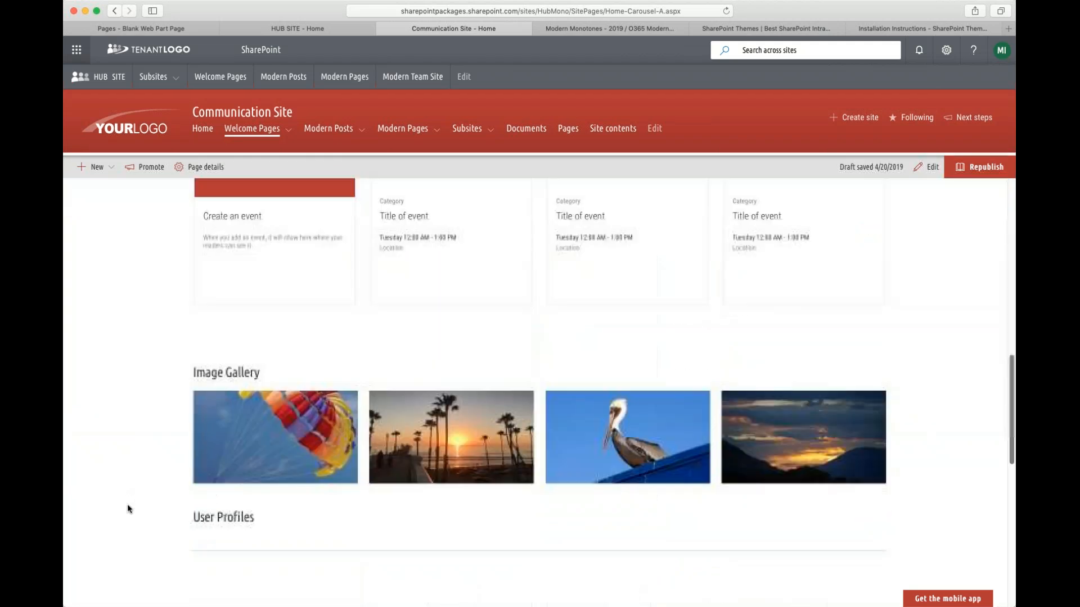
{"action": "scroll", "coordinate": [129, 500], "scroll_direction": "up", "scroll_amount": 6}
{"action": "scroll", "coordinate": [126, 497], "scroll_direction": "up", "scroll_amount": 5}
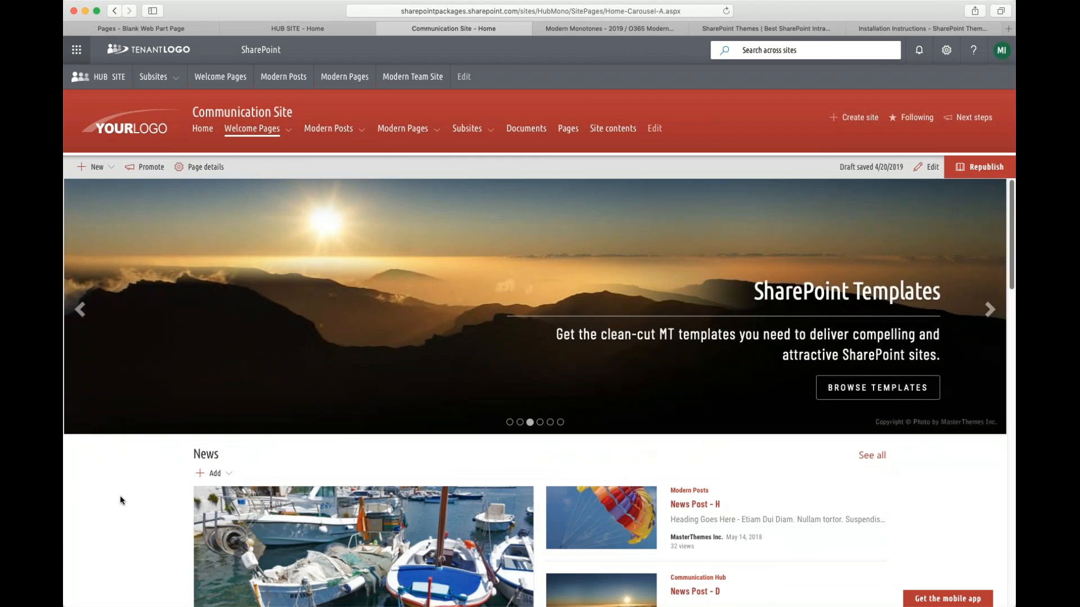
- Scroll down to review the page's footer and comments area, then back to the top
{"action": "scroll", "coordinate": [140, 567], "scroll_direction": "down", "scroll_amount": 1}
{"action": "scroll", "coordinate": [323, 494], "scroll_direction": "down", "scroll_amount": 10}
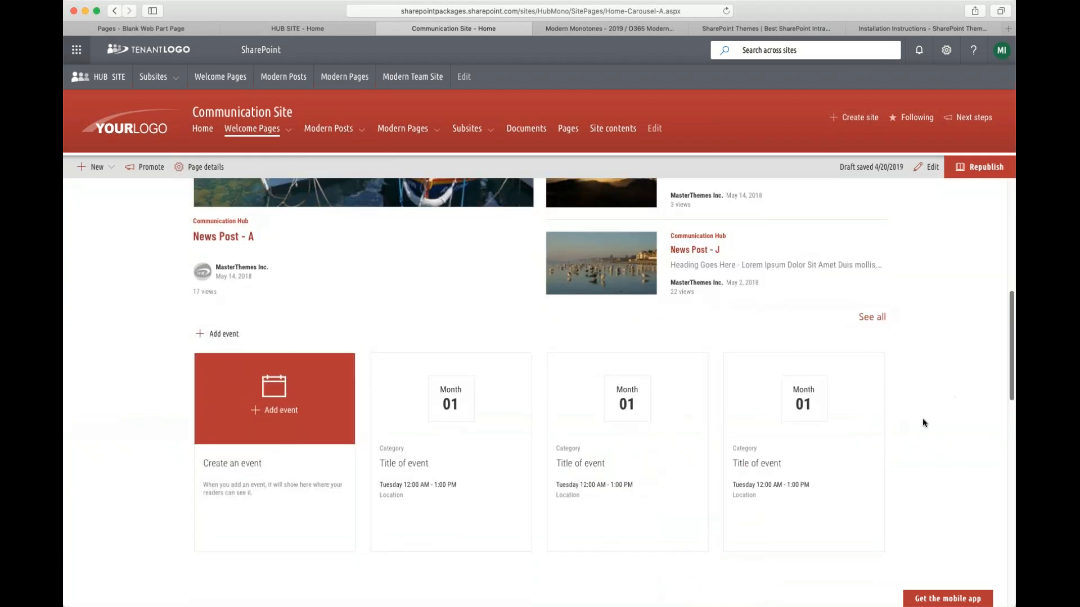
{"action": "scroll", "coordinate": [922, 417], "scroll_direction": "down", "scroll_amount": 6}
{"action": "scroll", "coordinate": [132, 432], "scroll_direction": "down", "scroll_amount": 8}
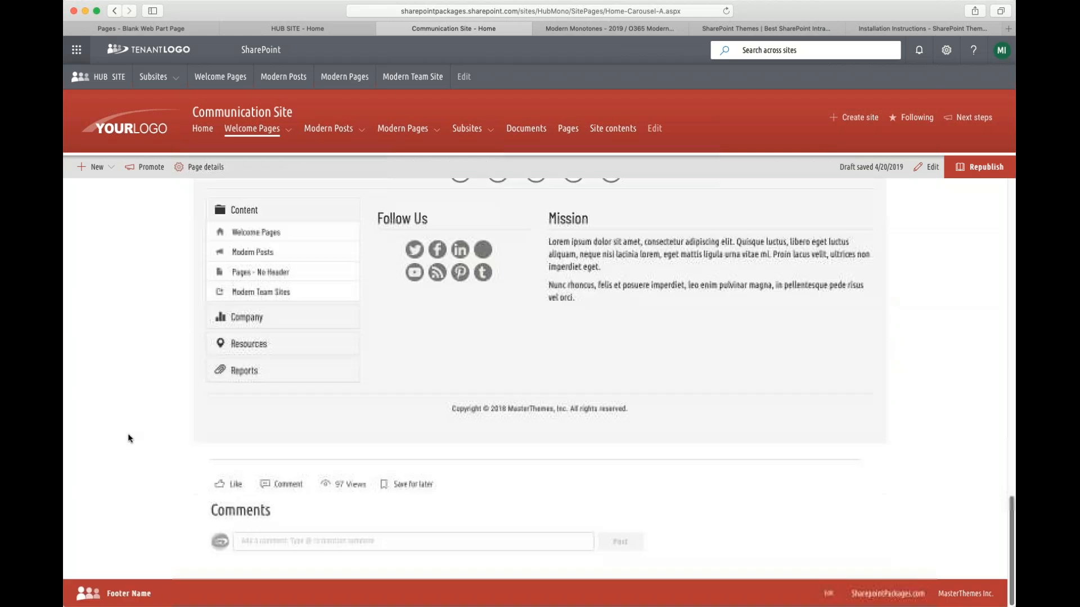
{"action": "scroll", "coordinate": [121, 416], "scroll_direction": "up", "scroll_amount": 20}
{"action": "scroll", "coordinate": [113, 388], "scroll_direction": "up", "scroll_amount": 3}
- Open the Home - Carousel B welcome page
{"action": "left_click", "coordinate": [266, 132]}
{"action": "left_click", "coordinate": [266, 171]}
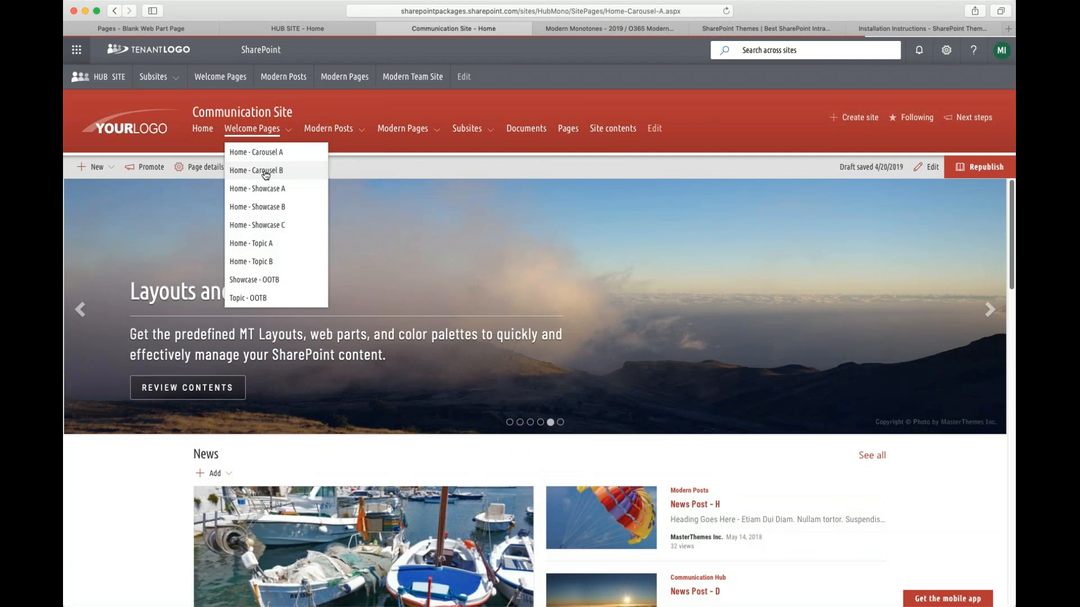
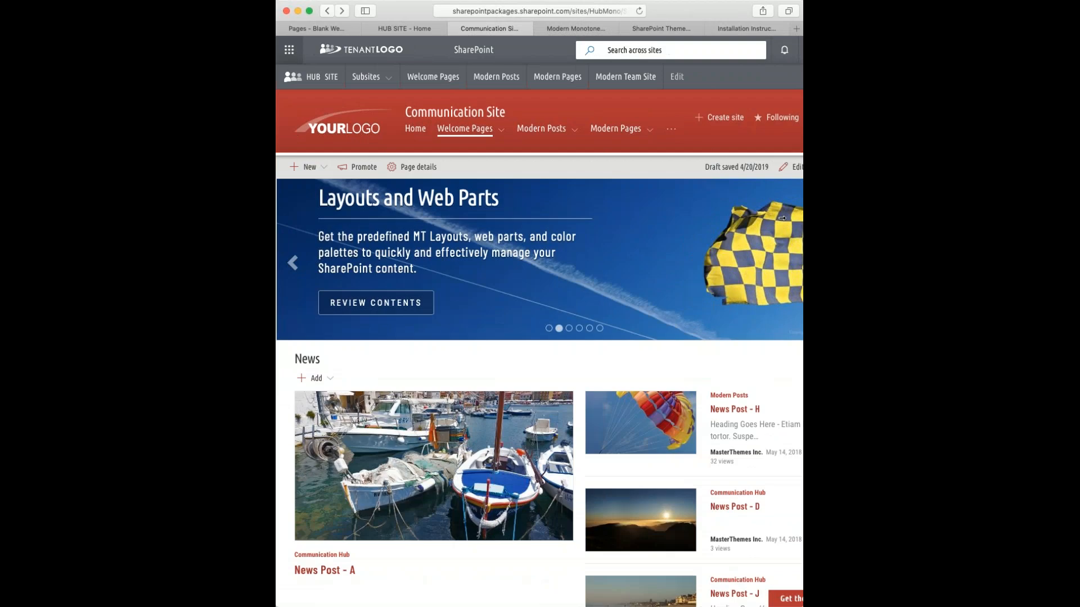
- Narrow the browser window to preview the page's mobile layout and expand the footer's Content, Company, Resources and Reports sections
{"action": "left_click_drag", "start_coordinate": [781, 218], "coordinate": [676, 218]}
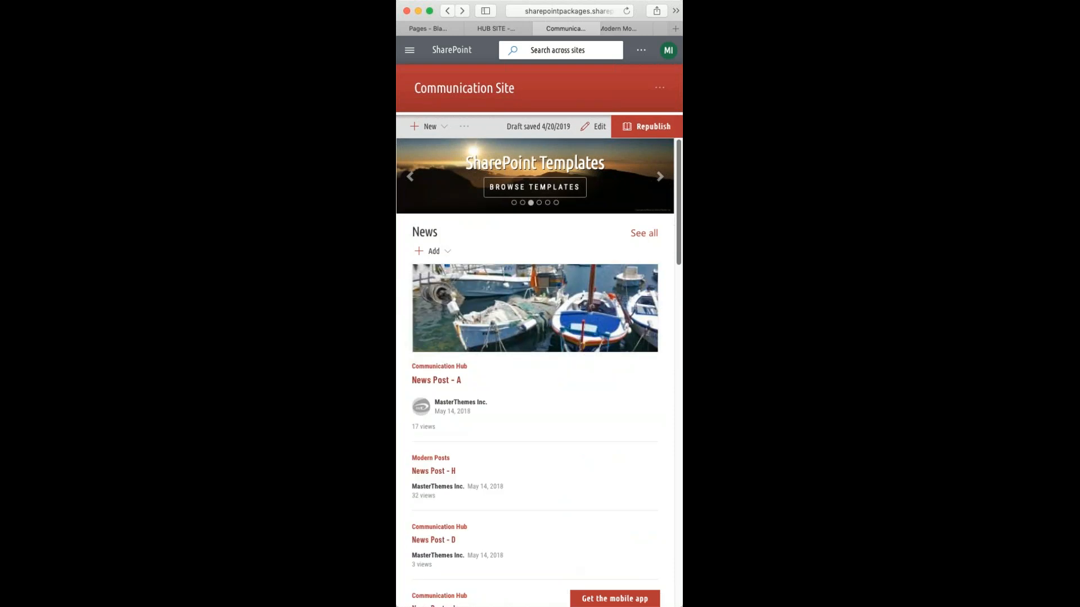
{"action": "left_click_drag", "start_coordinate": [679, 252], "coordinate": [662, 566]}
{"action": "left_click", "coordinate": [457, 281]}
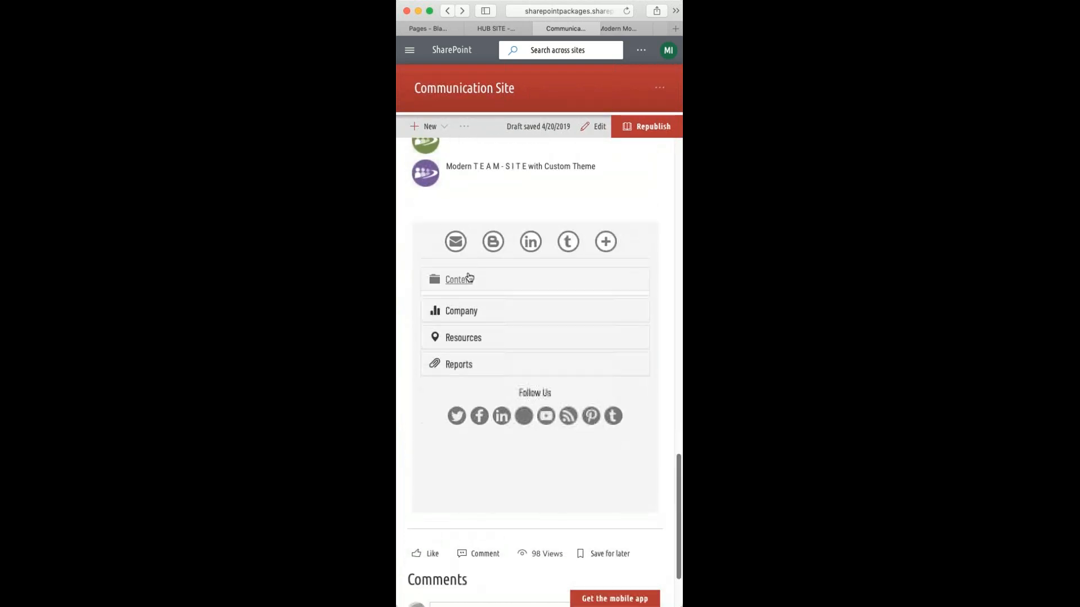
{"action": "left_click", "coordinate": [459, 307]}
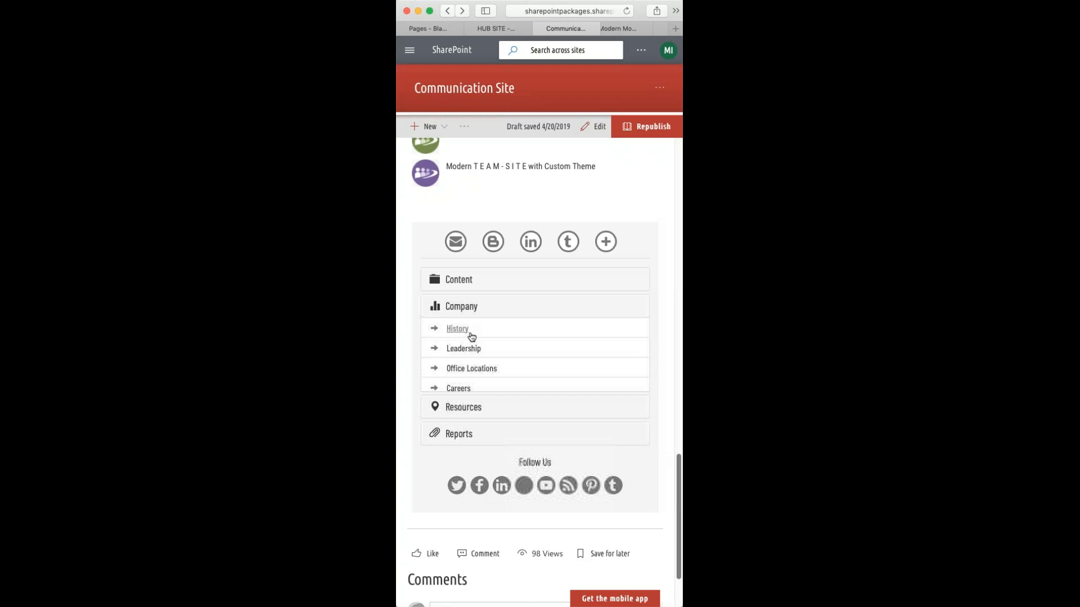
{"action": "left_click", "coordinate": [464, 415]}
{"action": "left_click", "coordinate": [469, 443]}
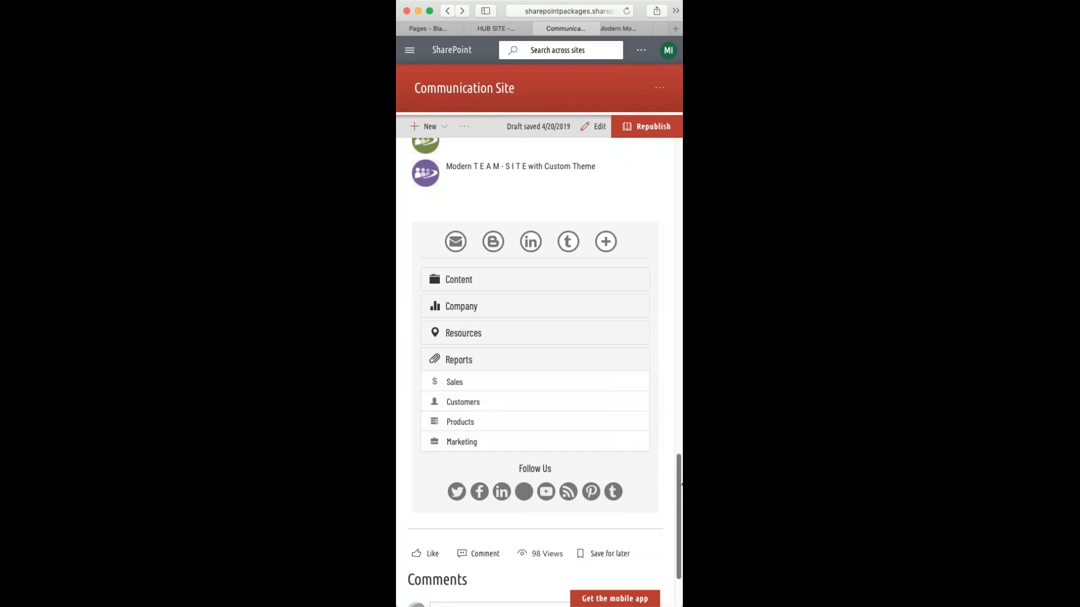
- Scroll back to the top and restore the browser window to full width
{"action": "left_click_drag", "start_coordinate": [679, 491], "coordinate": [679, 175]}
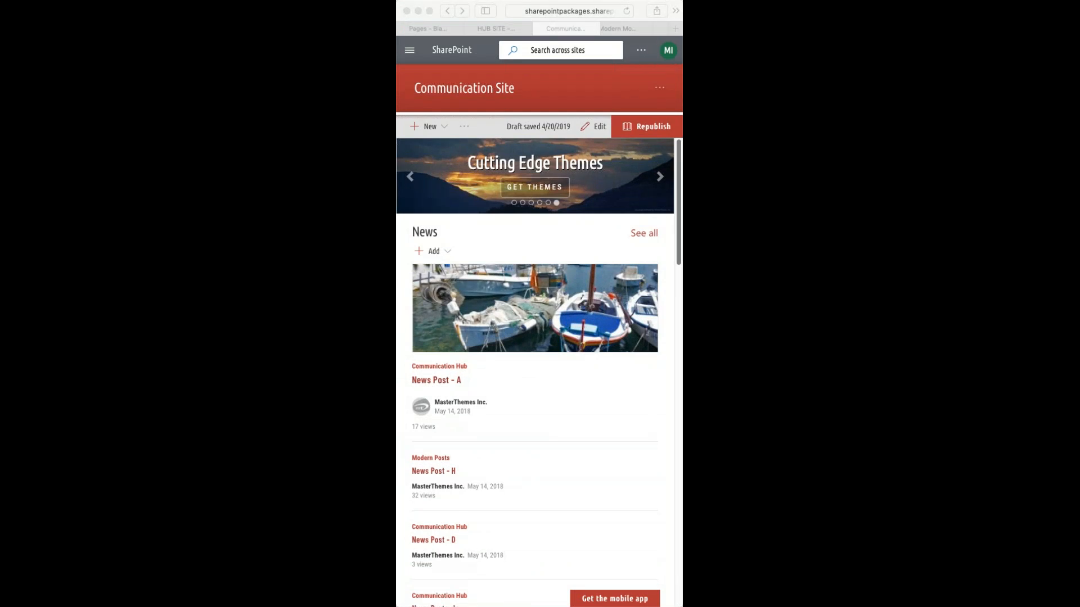
{"action": "left_click", "coordinate": [680, 103]}
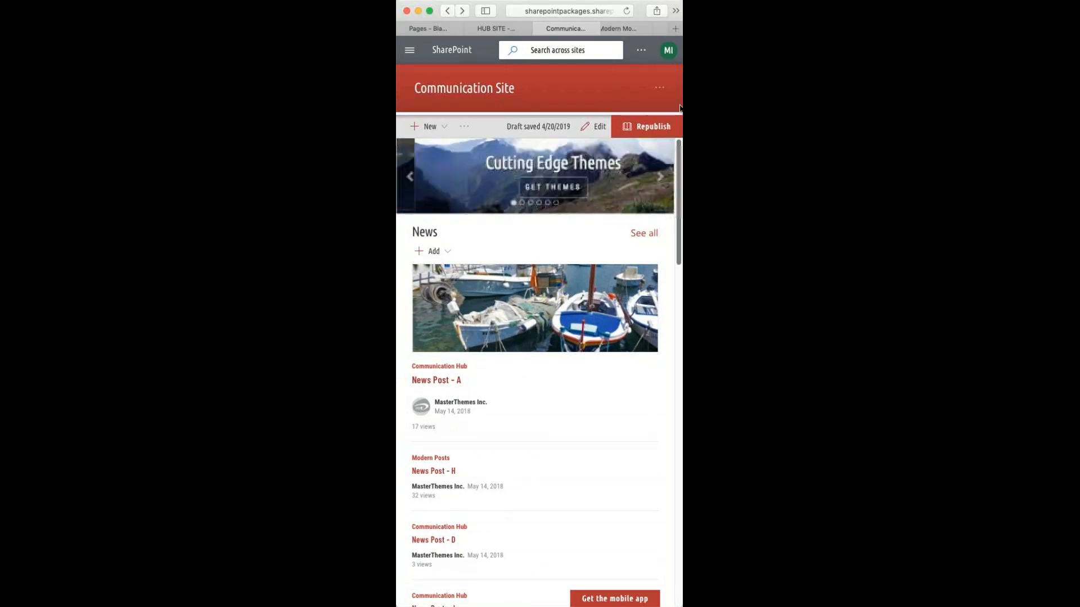
{"action": "left_click_drag", "start_coordinate": [682, 105], "coordinate": [1010, 179]}
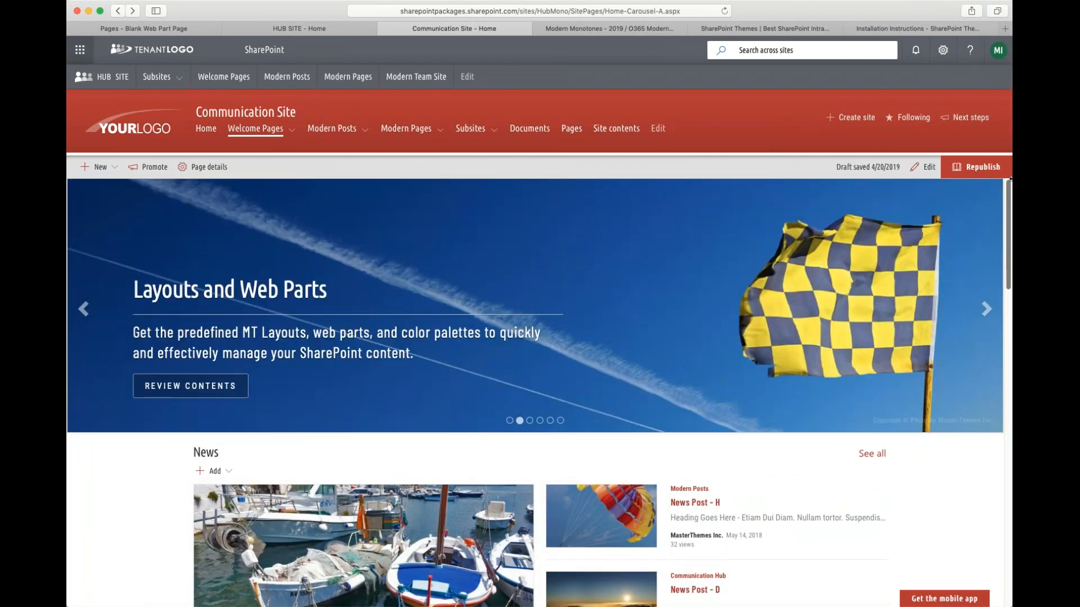
- Open the Home - Carousel B welcome page and advance its carousel through several slides
{"action": "left_click", "coordinate": [262, 128]}
{"action": "left_click", "coordinate": [279, 172]}
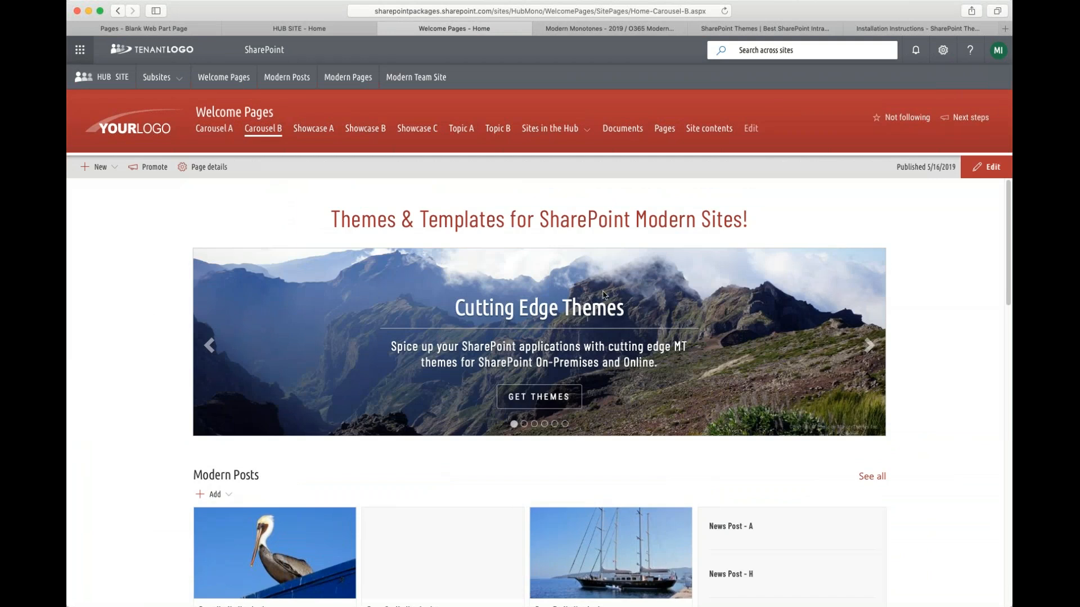
{"action": "left_click", "coordinate": [871, 349]}
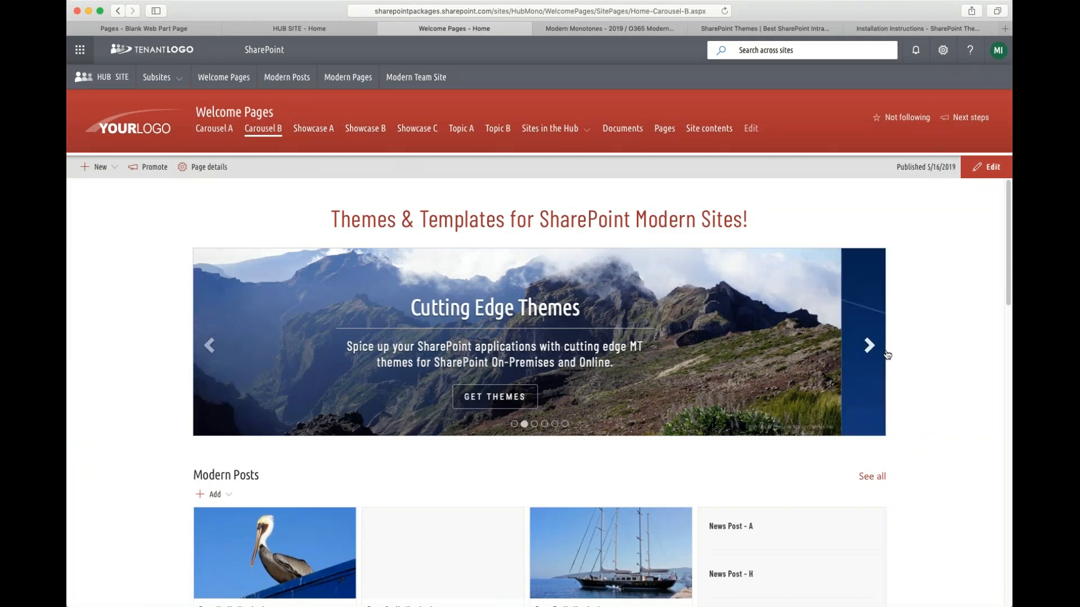
{"action": "left_click", "coordinate": [871, 349]}
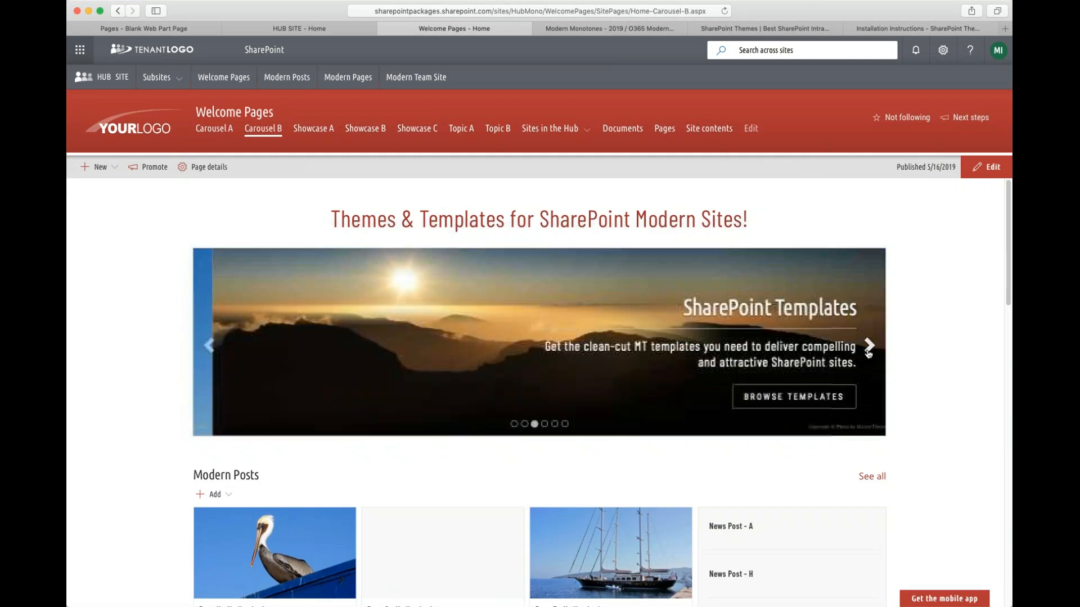
{"action": "left_click", "coordinate": [871, 349]}
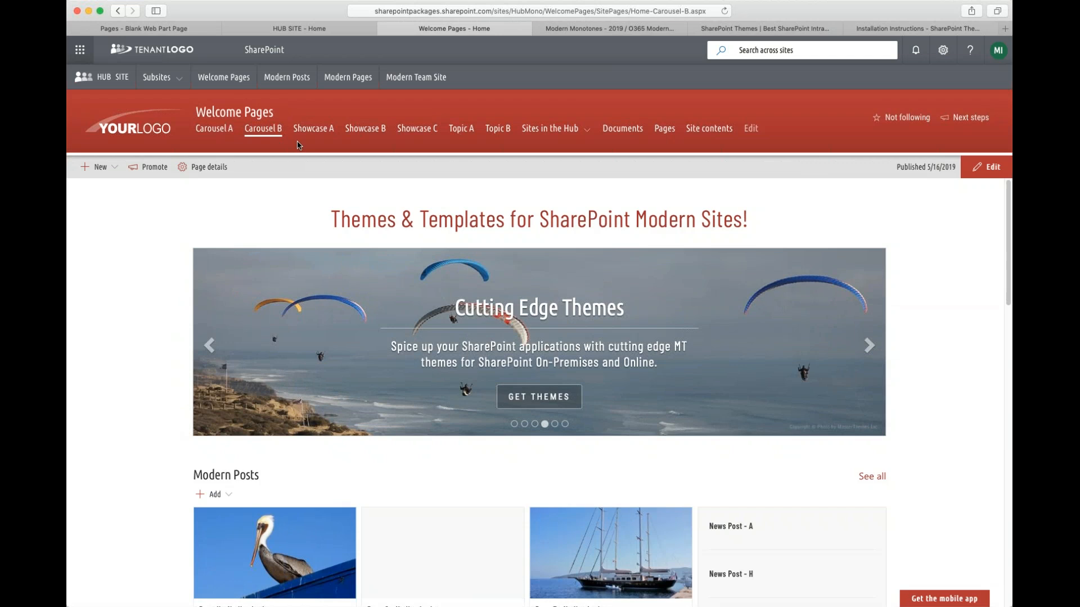
- Open and scroll through the Showcase A welcome page, then view the Showcase B page
{"action": "left_click", "coordinate": [313, 135]}
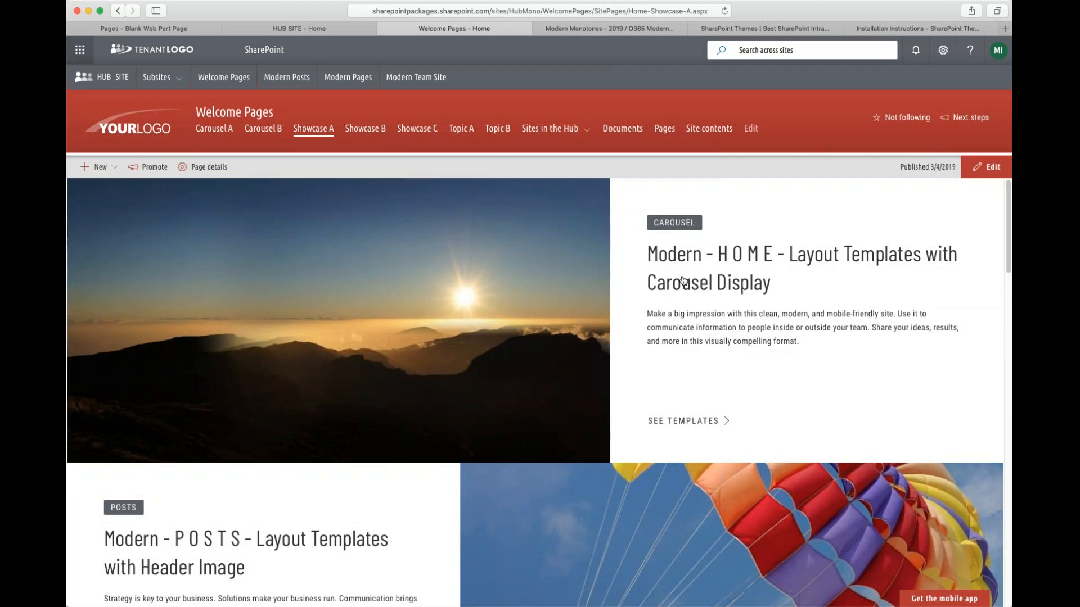
{"action": "scroll", "coordinate": [996, 371], "scroll_direction": "down", "scroll_amount": 8}
{"action": "scroll", "coordinate": [997, 376], "scroll_direction": "down", "scroll_amount": 15}
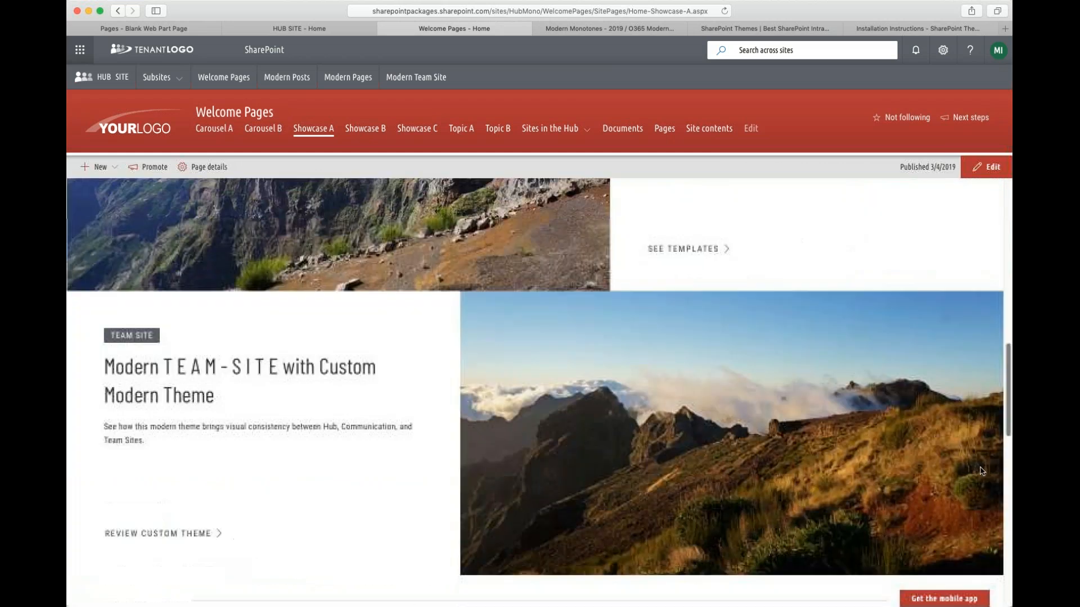
{"action": "scroll", "coordinate": [992, 512], "scroll_direction": "up", "scroll_amount": 20}
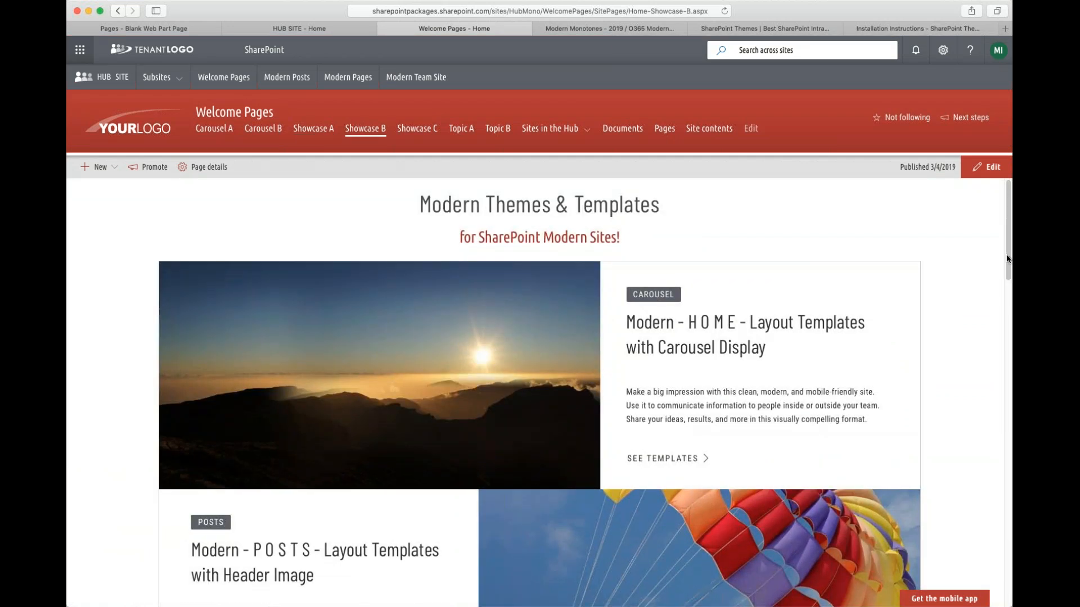
- Open the Showcase C welcome page and scroll to its footer and back to the top
{"action": "left_click_drag", "start_coordinate": [1007, 266], "coordinate": [995, 243]}
{"action": "left_click", "coordinate": [418, 134]}
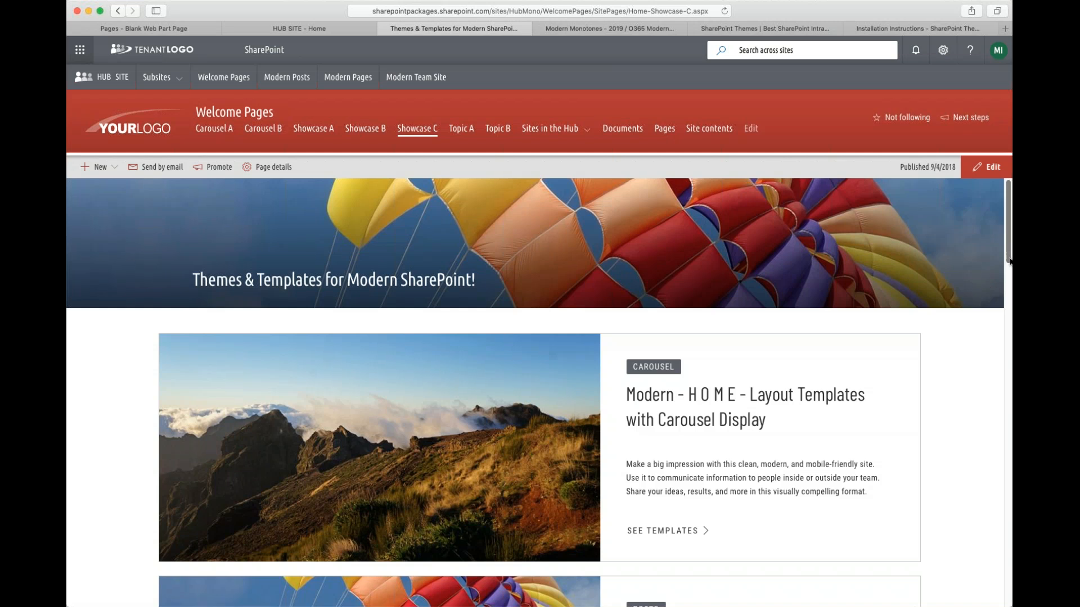
{"action": "left_click_drag", "start_coordinate": [1009, 261], "coordinate": [1009, 580]}
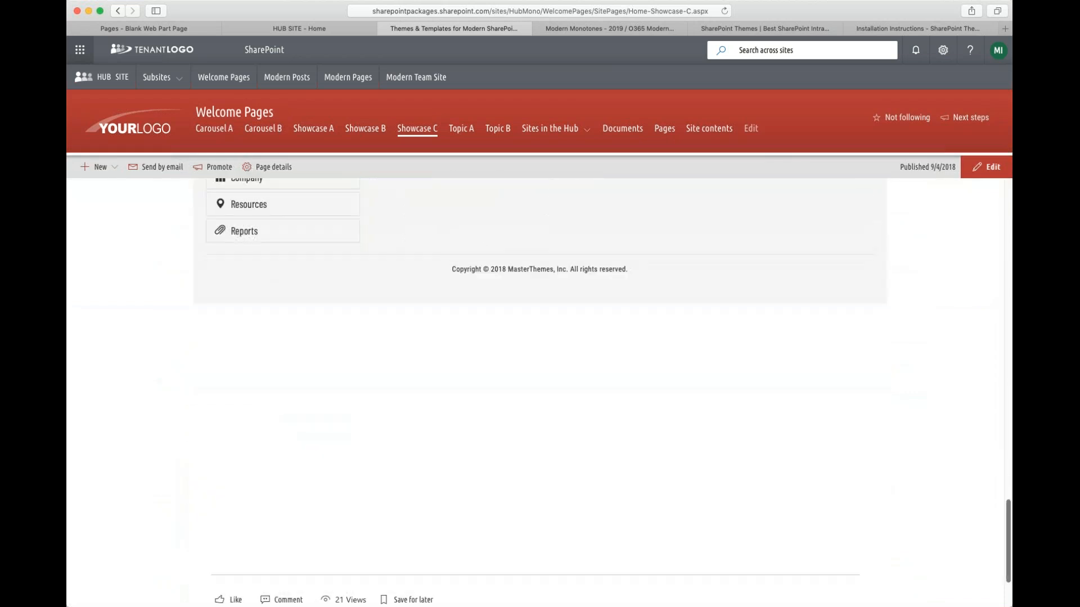
{"action": "scroll", "coordinate": [906, 534], "scroll_direction": "up", "scroll_amount": 20}
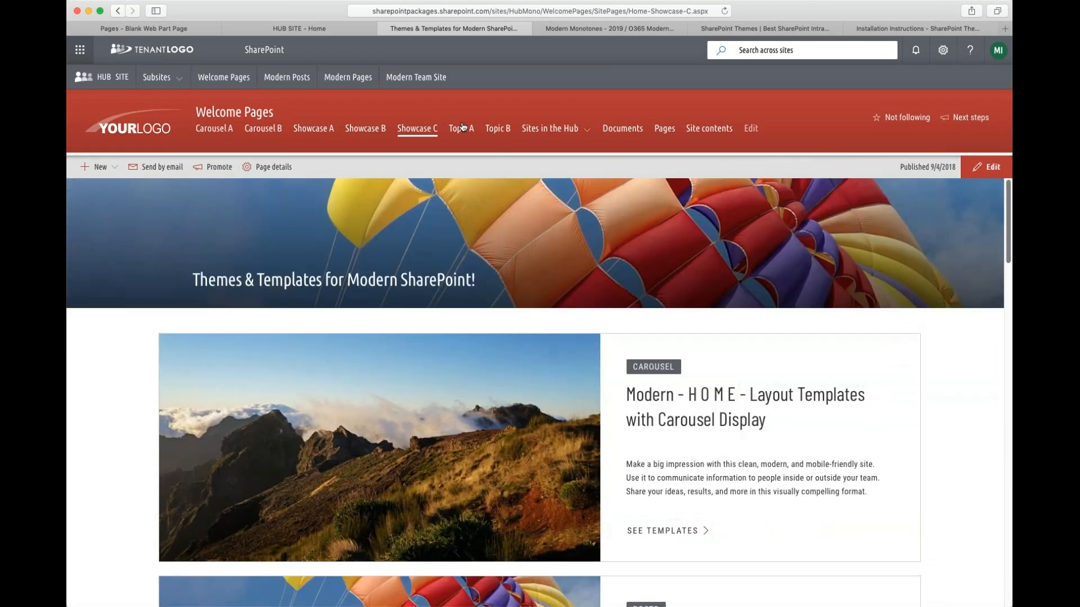
- Open and scroll through the Topic A welcome page's events, news and footer, then open Topic B
{"action": "left_click", "coordinate": [463, 133]}
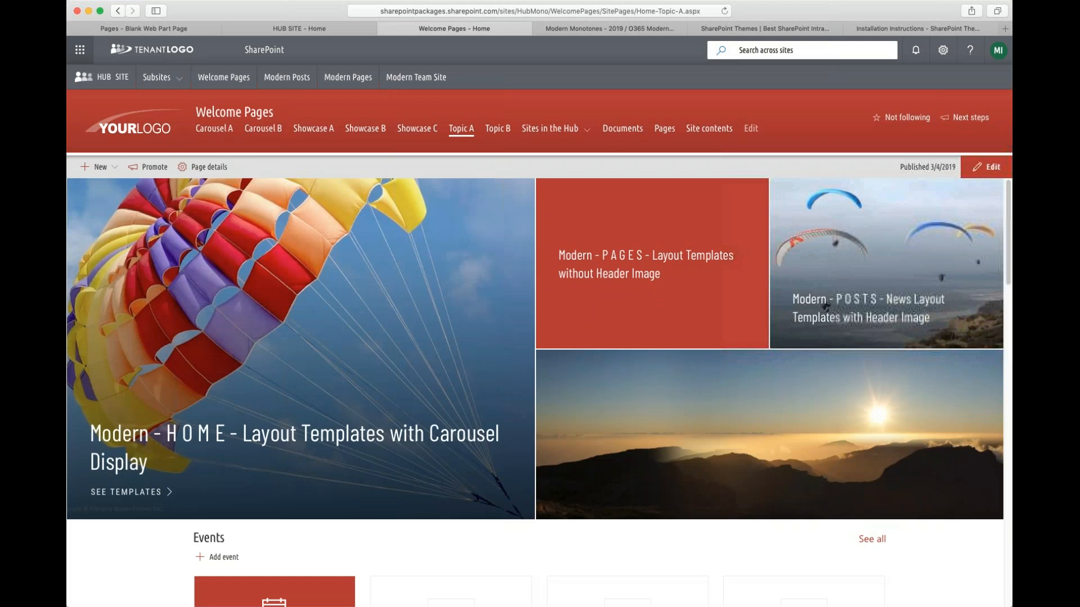
{"action": "scroll", "coordinate": [661, 406], "scroll_direction": "down", "scroll_amount": 20}
{"action": "scroll", "coordinate": [658, 407], "scroll_direction": "down", "scroll_amount": 5}
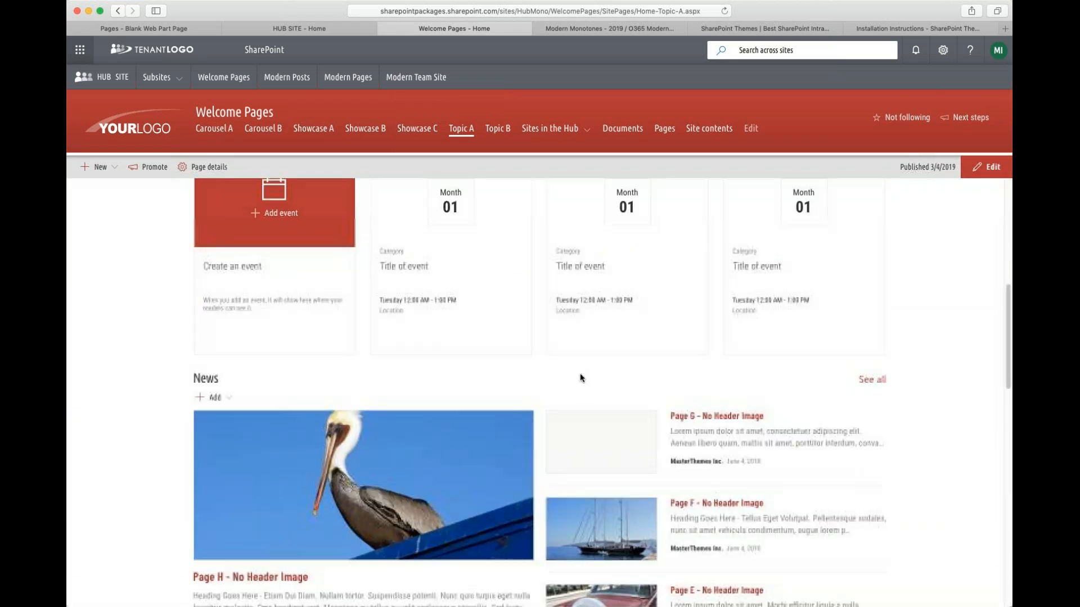
{"action": "scroll", "coordinate": [596, 401], "scroll_direction": "up", "scroll_amount": 20}
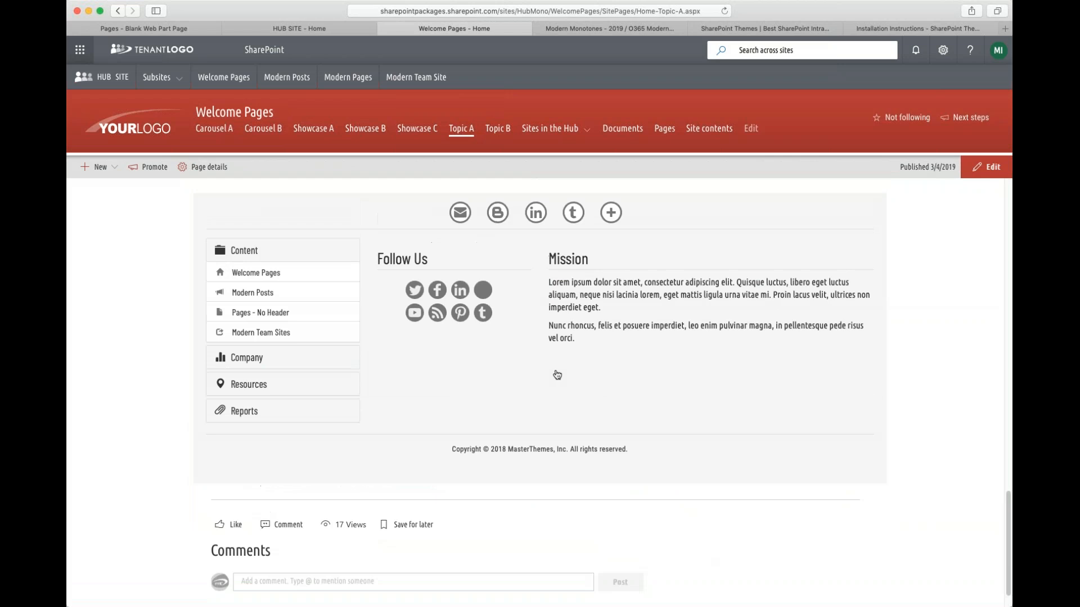
{"action": "left_click", "coordinate": [498, 129]}
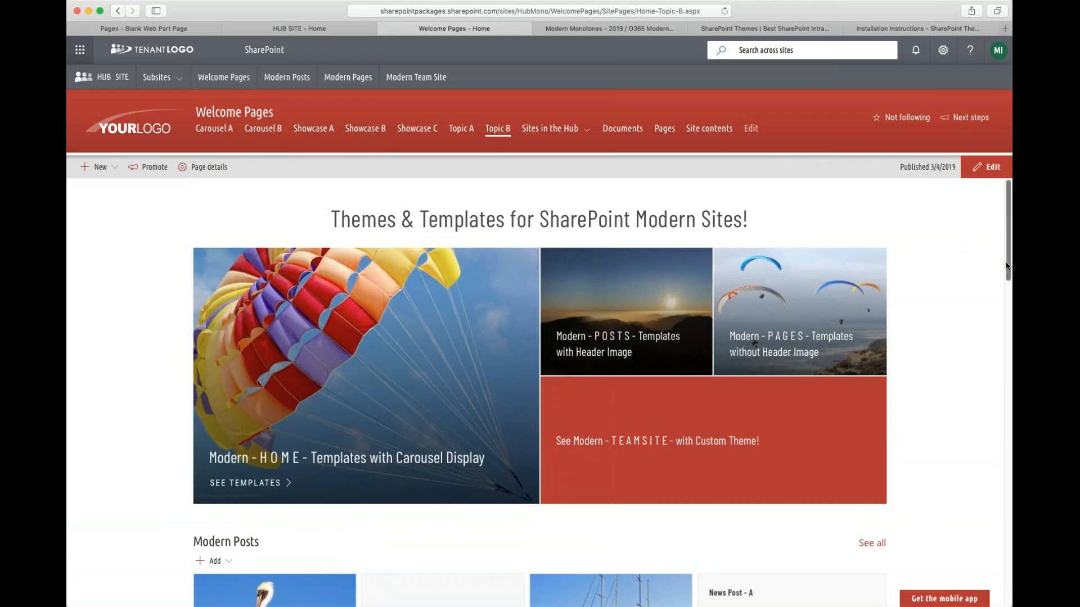
{"action": "mouse_move", "coordinate": [1009, 273]}
{"action": "left_mouse_down"}
{"action": "mouse_move", "coordinate": [1008, 283]}
{"action": "mouse_move", "coordinate": [1008, 255]}
{"action": "mouse_move", "coordinate": [1008, 336]}
{"action": "mouse_move", "coordinate": [999, 239]}
{"action": "mouse_move", "coordinate": [1009, 568]}
{"action": "mouse_move", "coordinate": [1005, 270]}
{"action": "left_mouse_up"}
- Switch to the HUB SITE tab and open its Home - Topic B welcome page
{"action": "left_click", "coordinate": [565, 29]}
{"action": "left_click", "coordinate": [416, 29]}
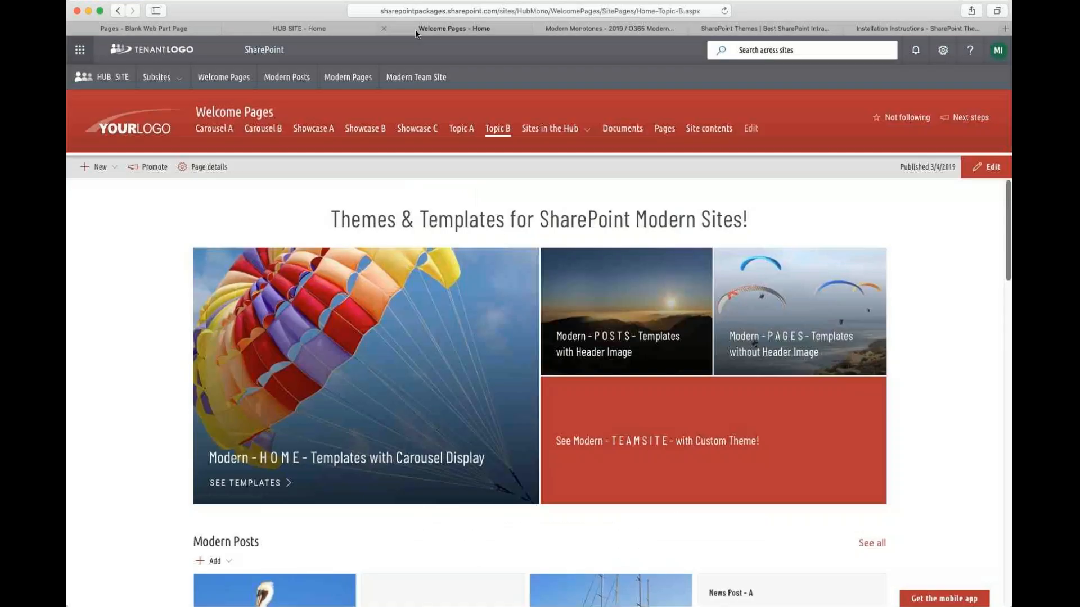
{"action": "left_click", "coordinate": [306, 29]}
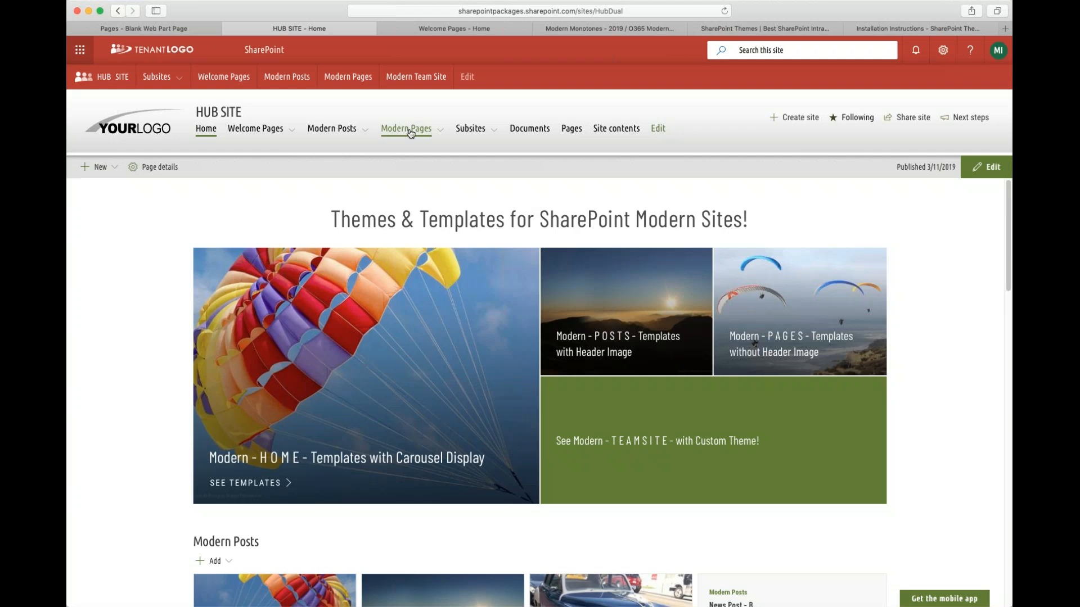
{"action": "mouse_move", "coordinate": [388, 130]}
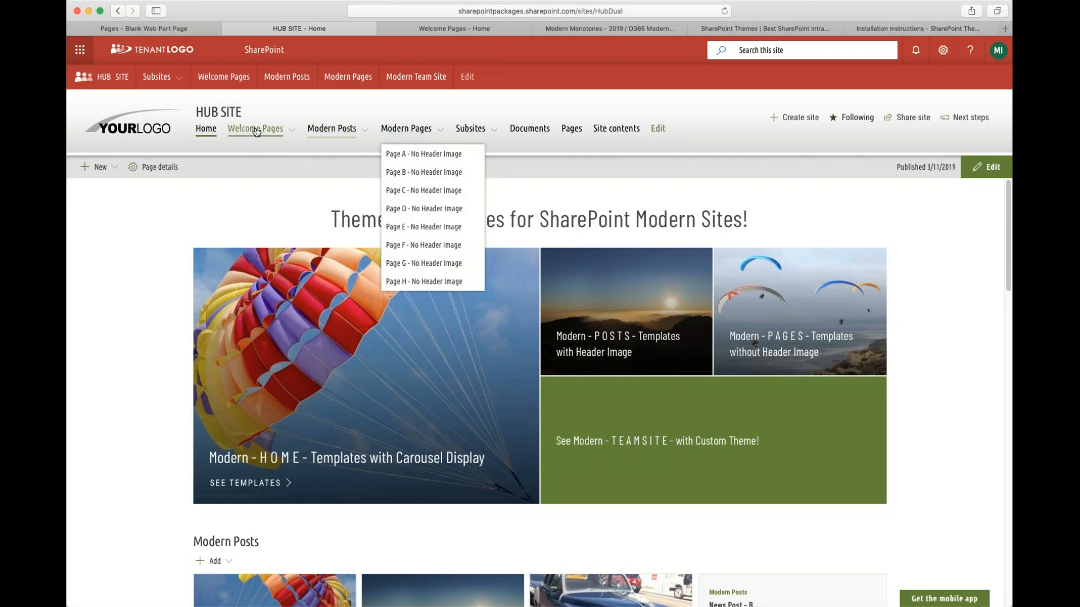
{"action": "mouse_move", "coordinate": [256, 130]}
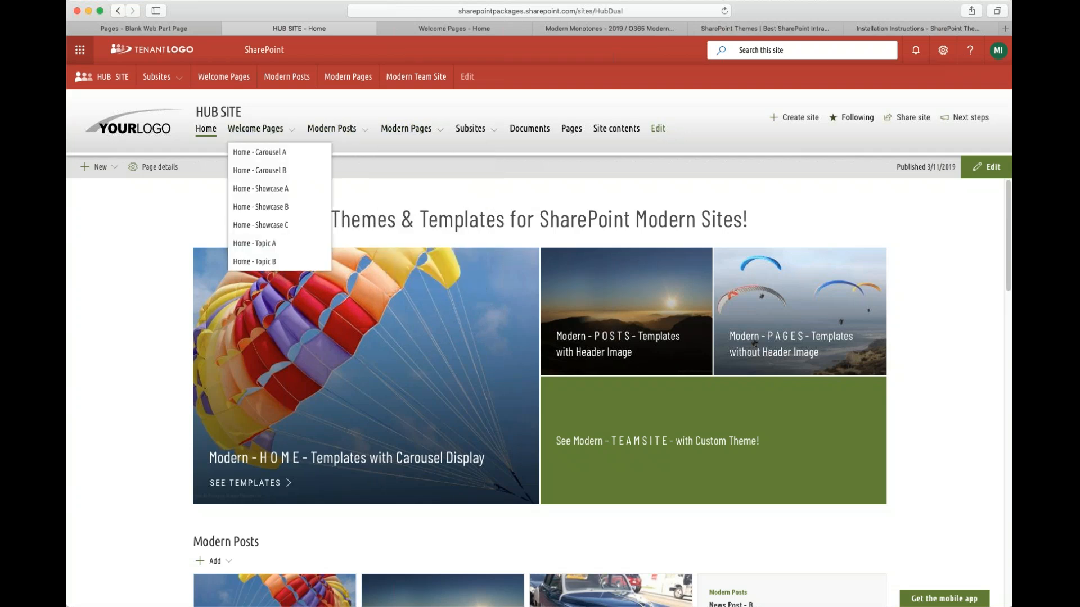
{"action": "left_click", "coordinate": [276, 263]}
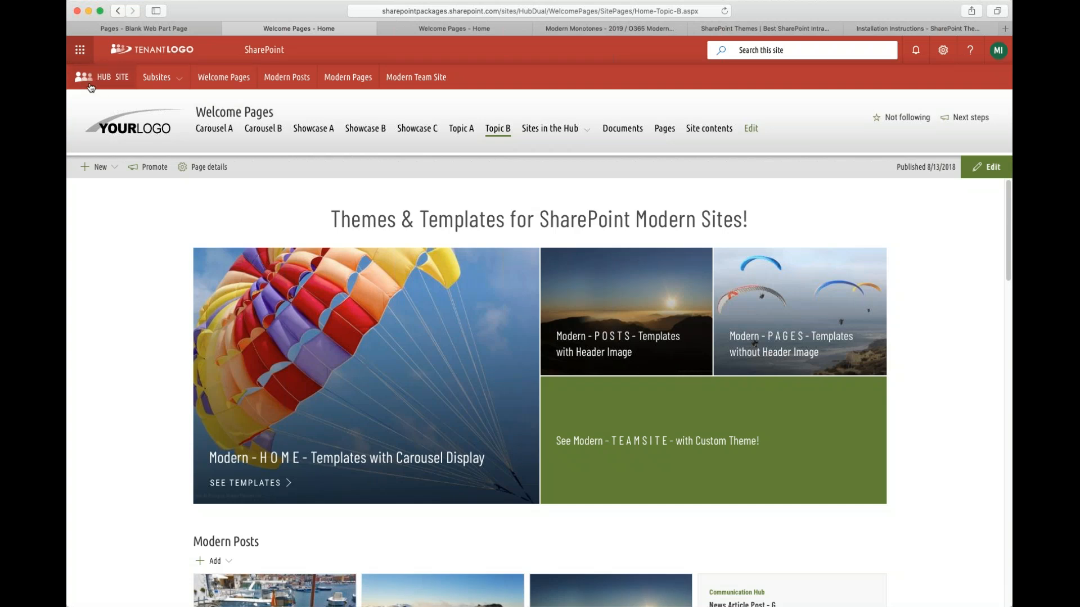
- Examine the hub's Subsites menu and its Modern Posts submenu
{"action": "left_click", "coordinate": [159, 79]}
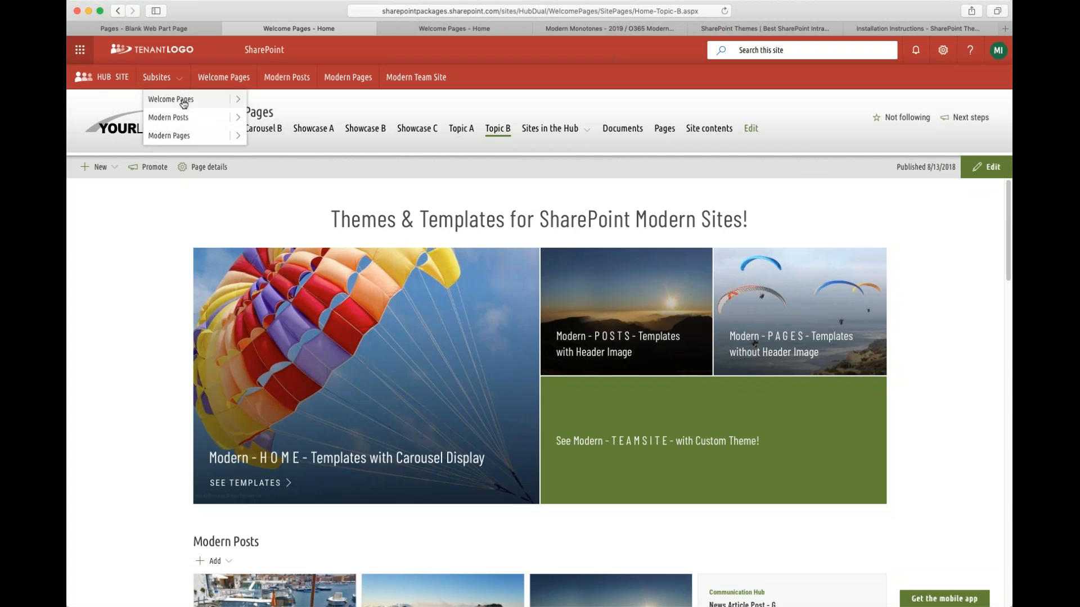
{"action": "mouse_move", "coordinate": [238, 100]}
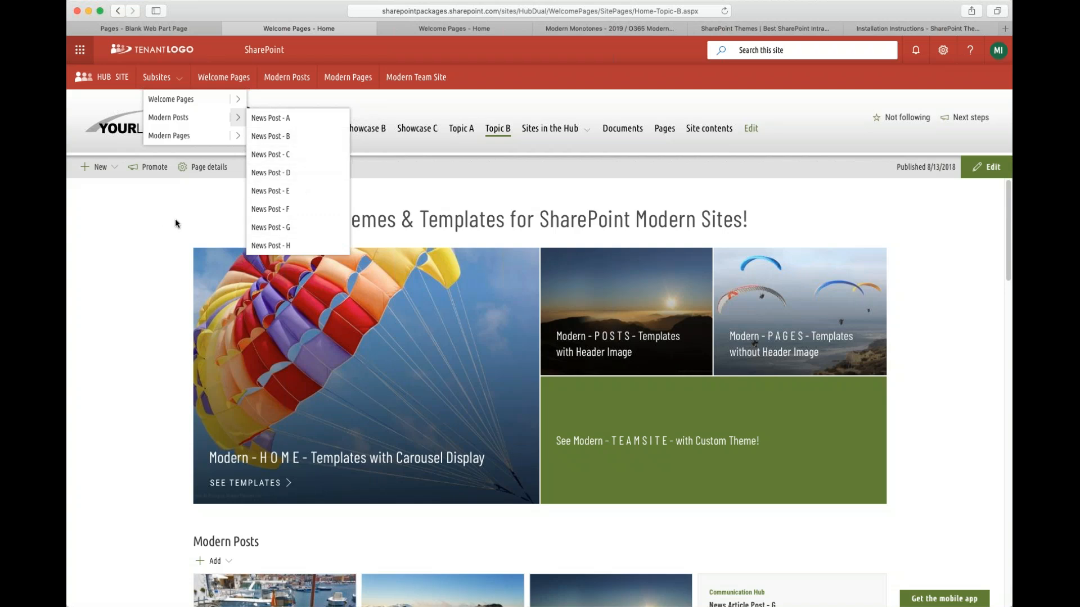
{"action": "left_click", "coordinate": [191, 212]}
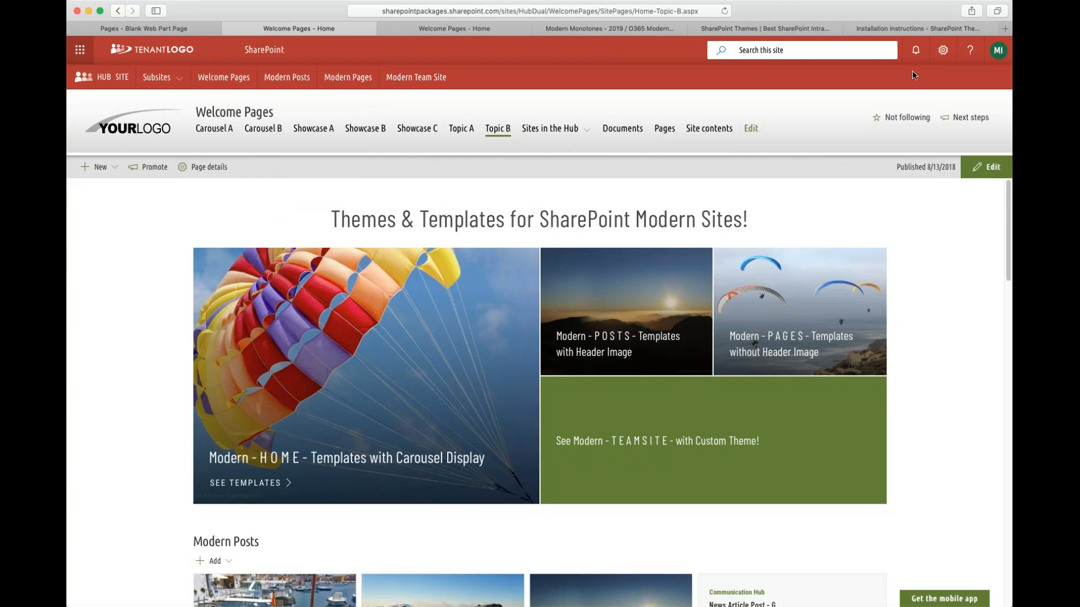
- Open the site's Change the look Navigation settings, check the Mega menu style against the Subsites menu, then cancel
{"action": "left_click", "coordinate": [942, 51]}
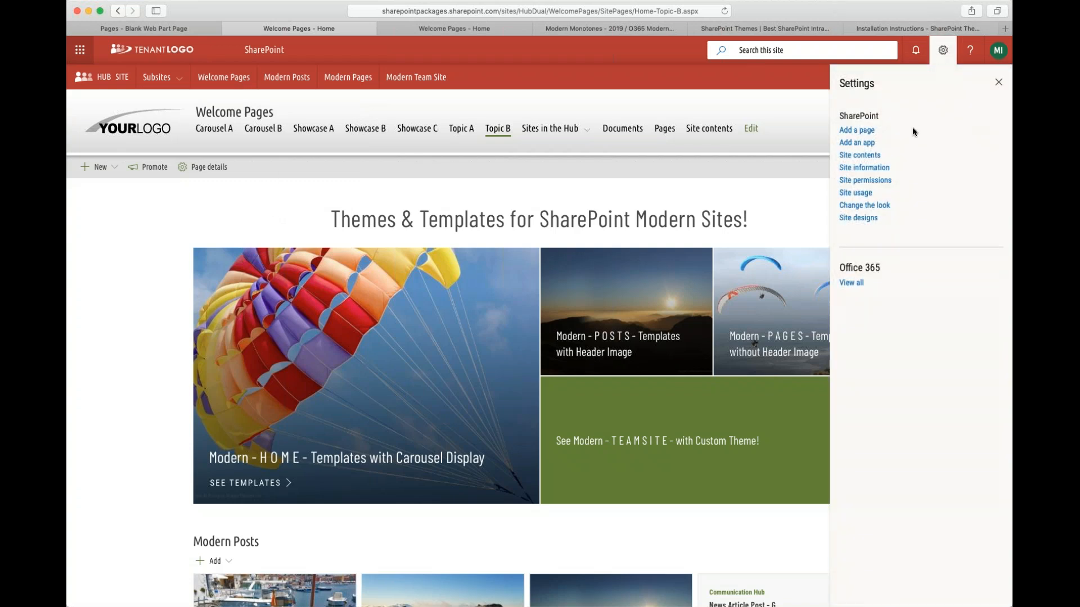
{"action": "left_click", "coordinate": [881, 210]}
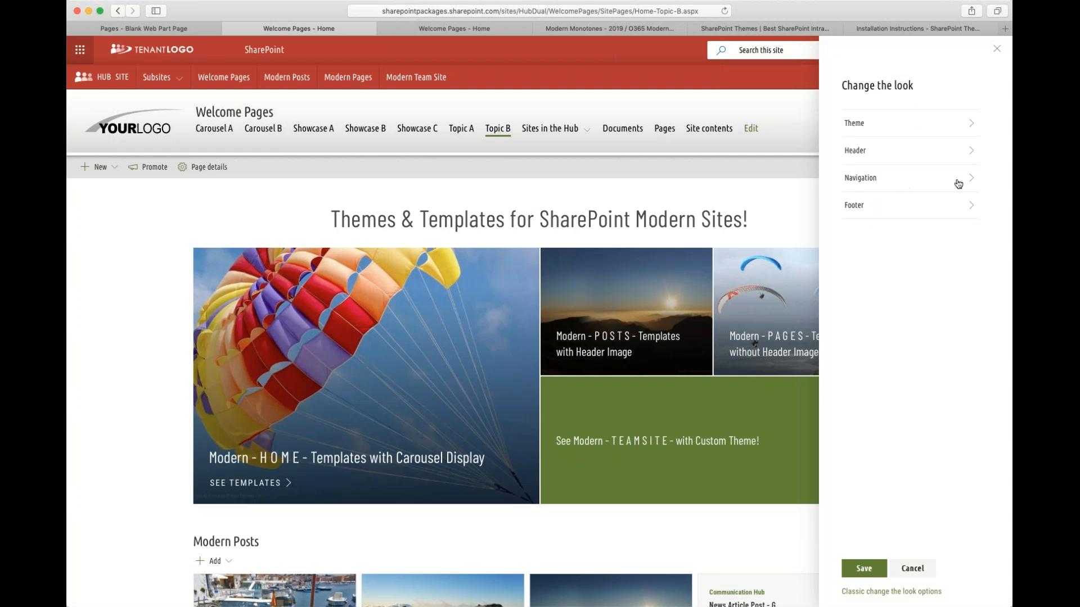
{"action": "left_click", "coordinate": [957, 180]}
{"action": "left_click", "coordinate": [877, 161]}
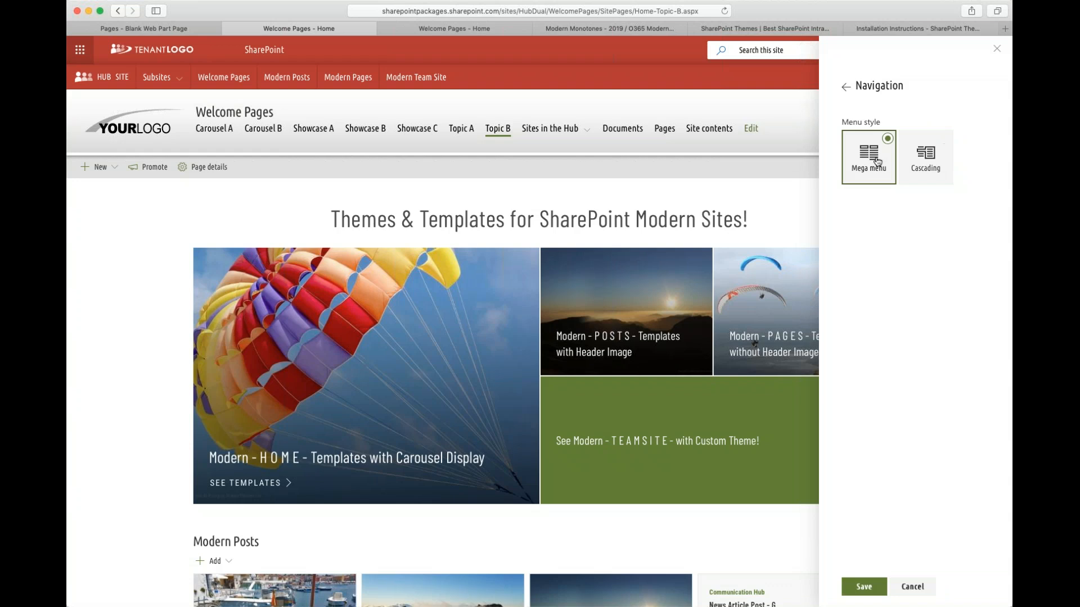
{"action": "left_click", "coordinate": [179, 79]}
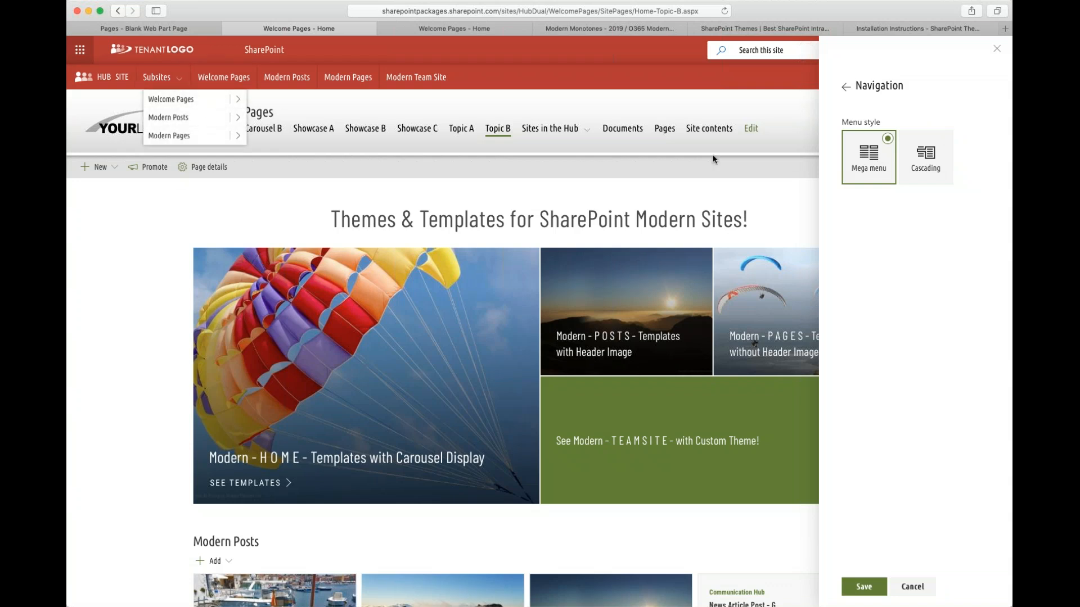
{"action": "left_click", "coordinate": [256, 168]}
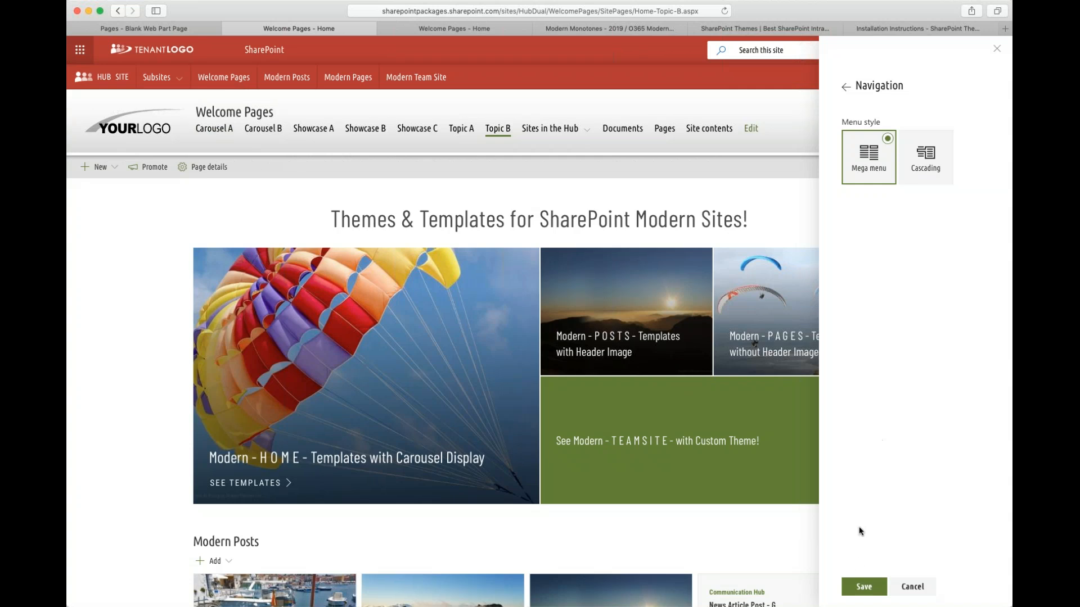
{"action": "left_click", "coordinate": [869, 589]}
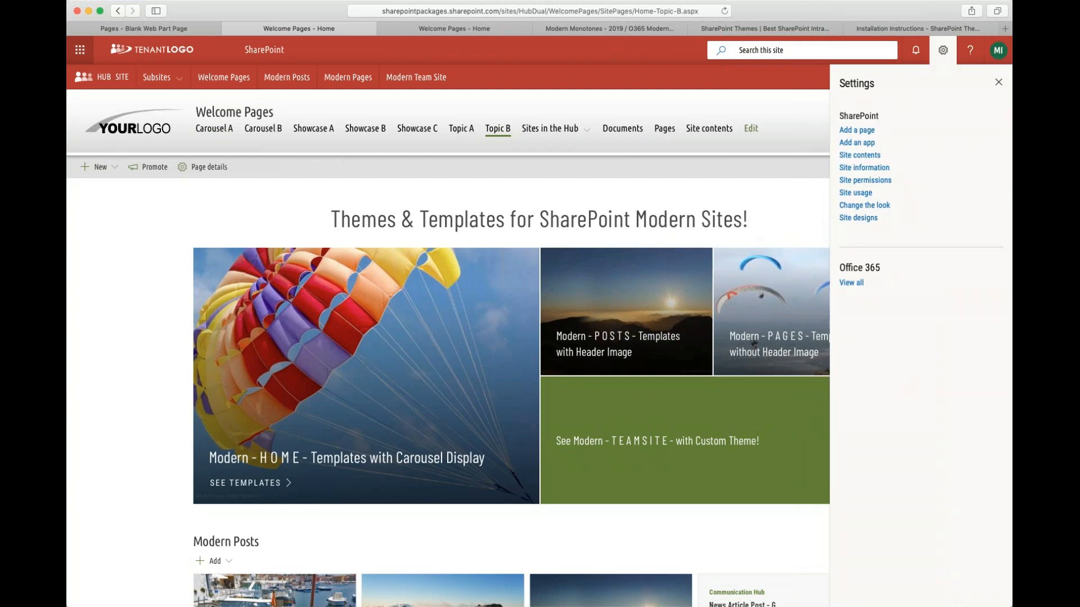
- Review the hub's cascading Subsites menu once more, including its Modern Posts submenu of news posts
{"action": "left_click", "coordinate": [179, 82]}
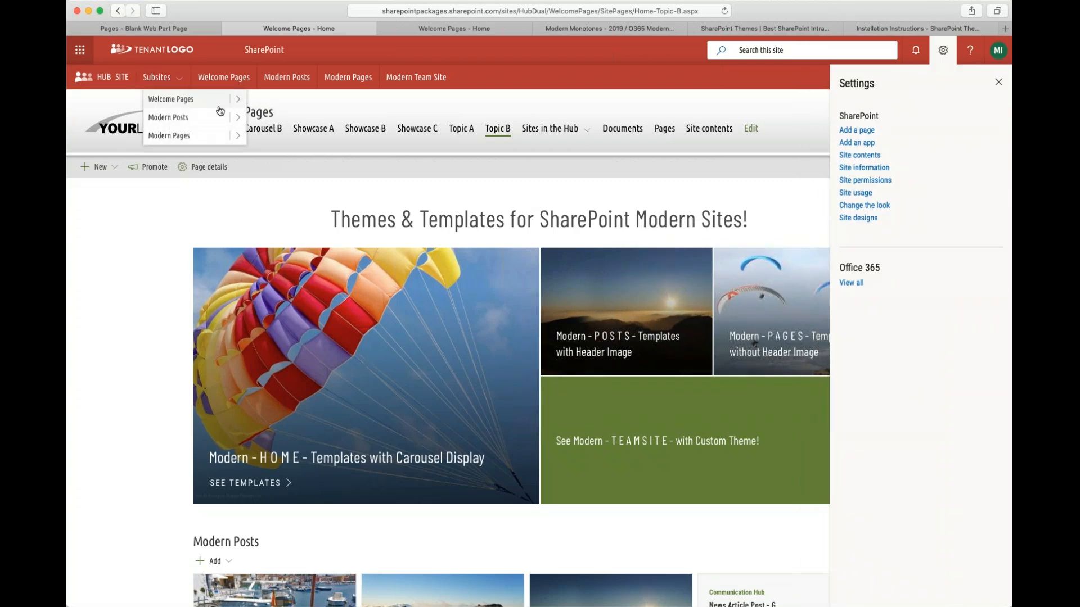
{"action": "left_click", "coordinate": [199, 198]}
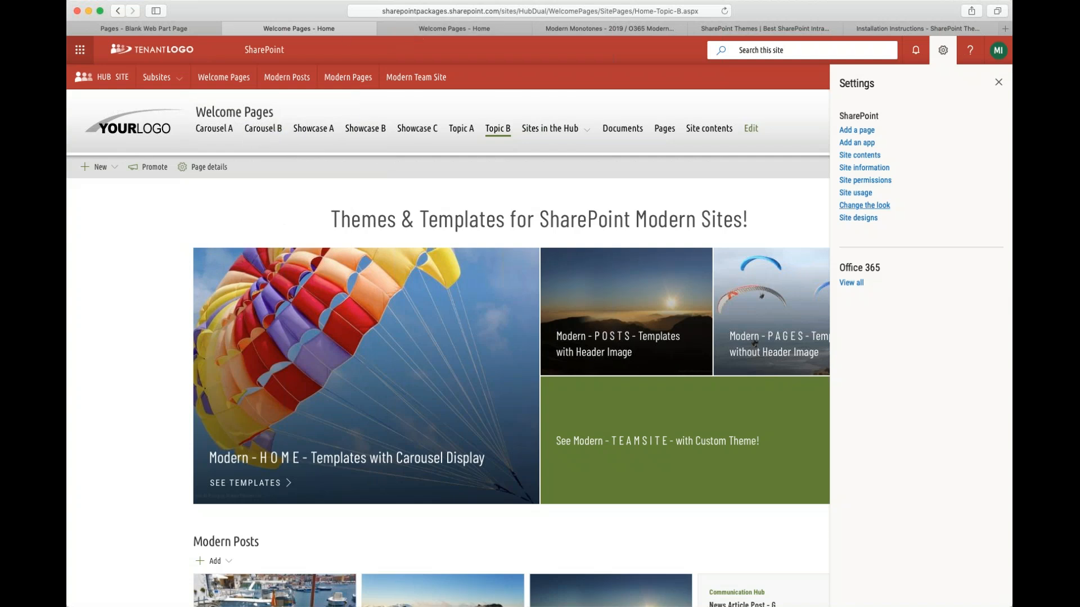
{"action": "left_click", "coordinate": [153, 83]}
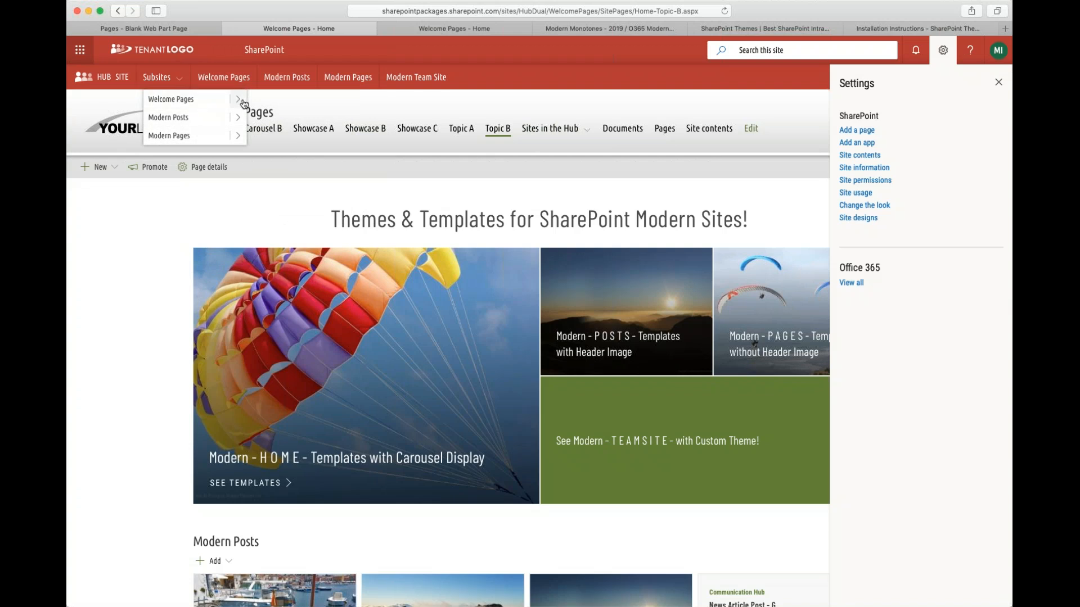
{"action": "mouse_move", "coordinate": [240, 116]}
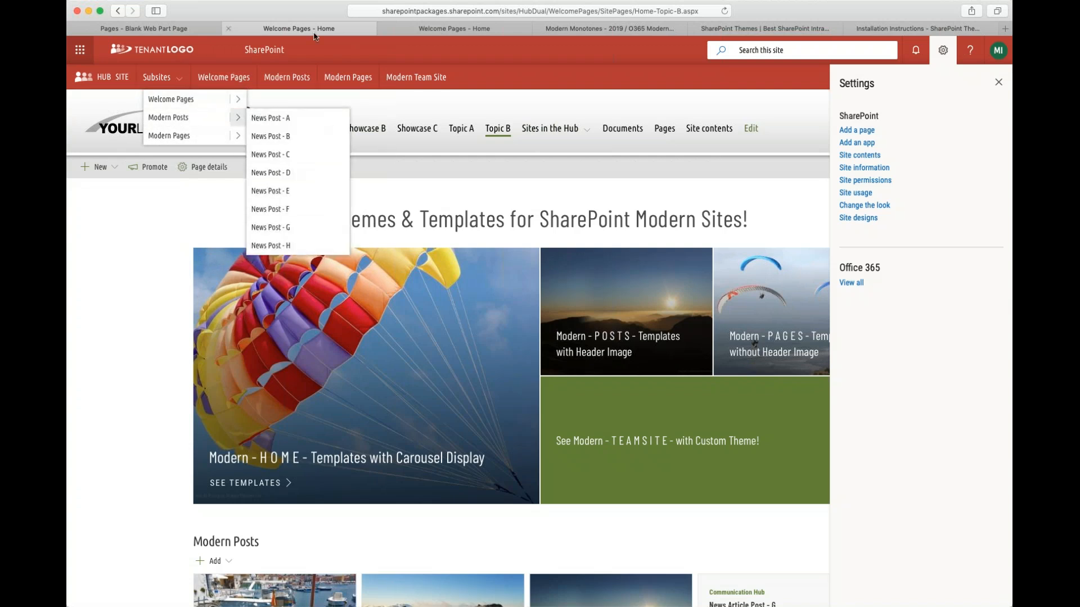
- Switch to the other Welcome Pages browser tab and go to its hub's Communication Site home page
{"action": "left_click", "coordinate": [436, 28]}
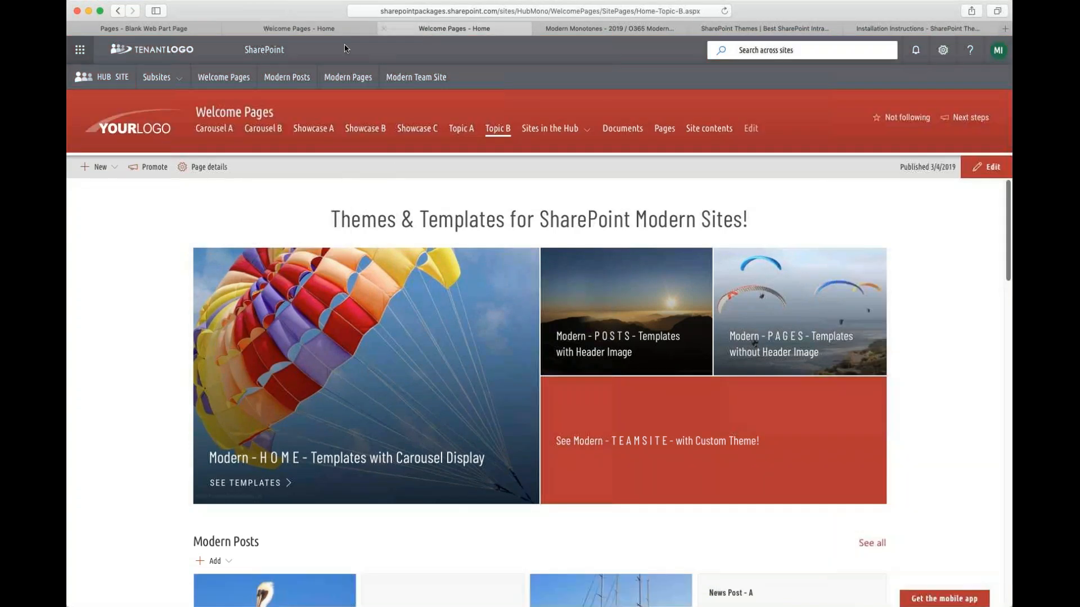
{"action": "left_click", "coordinate": [944, 52]}
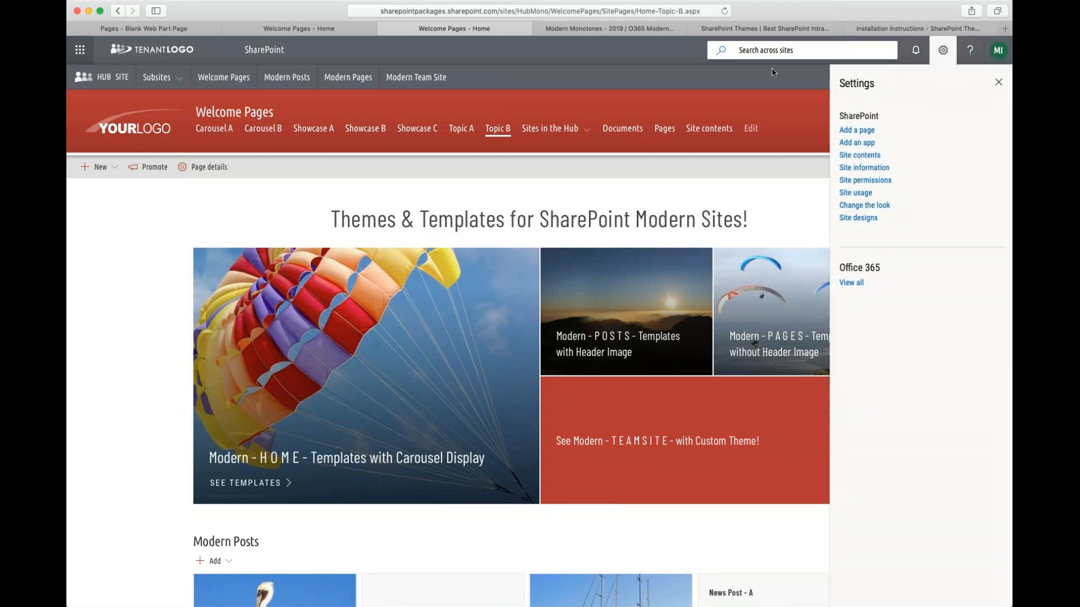
{"action": "left_click", "coordinate": [119, 81]}
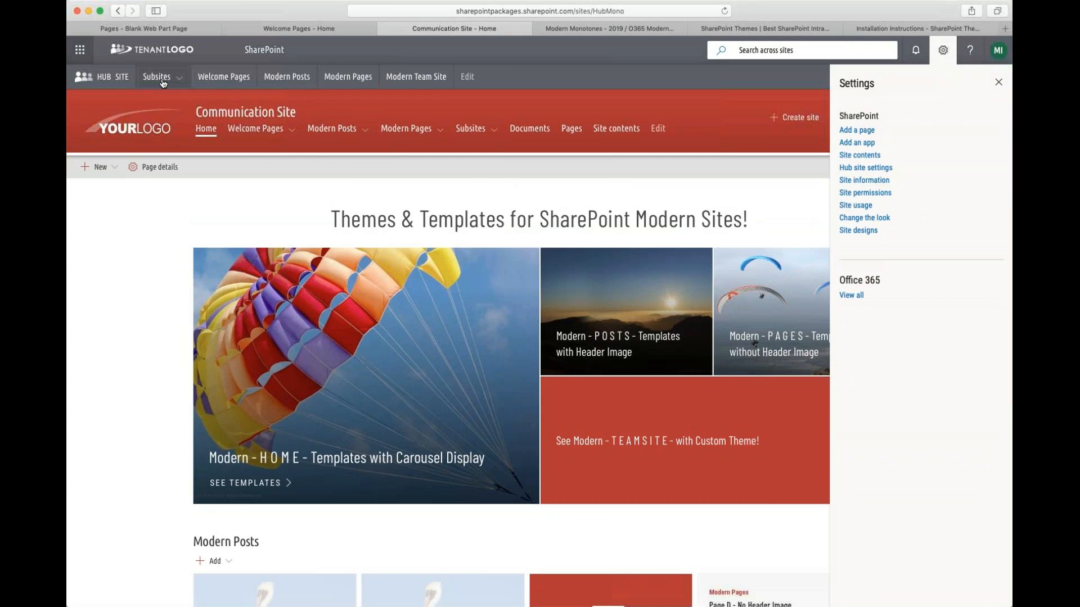
- Open the Communication Site's Change the look Navigation settings, preview the Mega menu Subsites layout, then cancel and close settings
{"action": "left_click", "coordinate": [162, 79]}
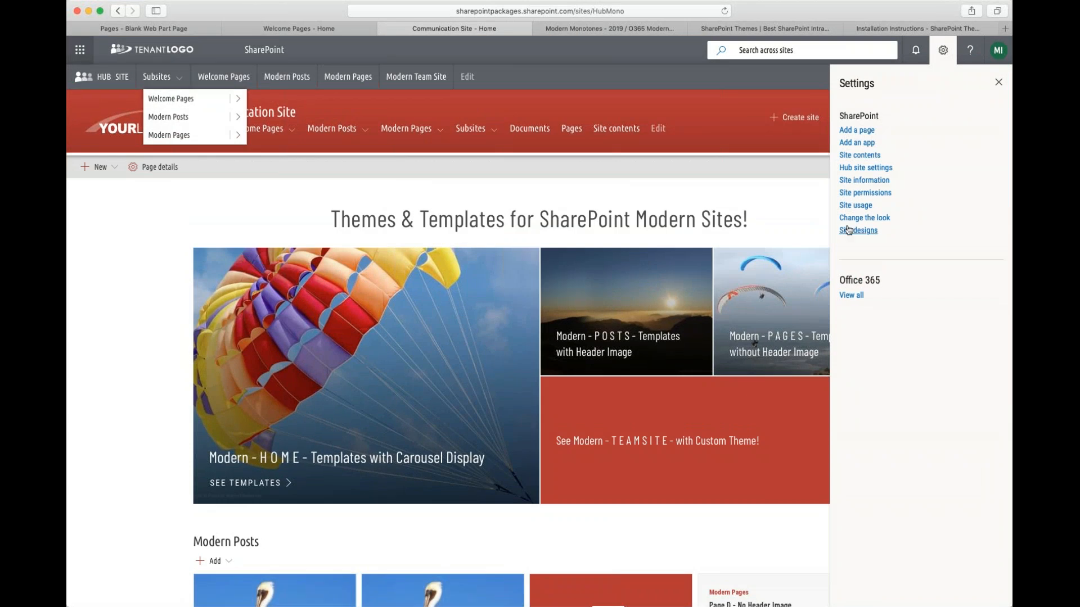
{"action": "left_click", "coordinate": [167, 203]}
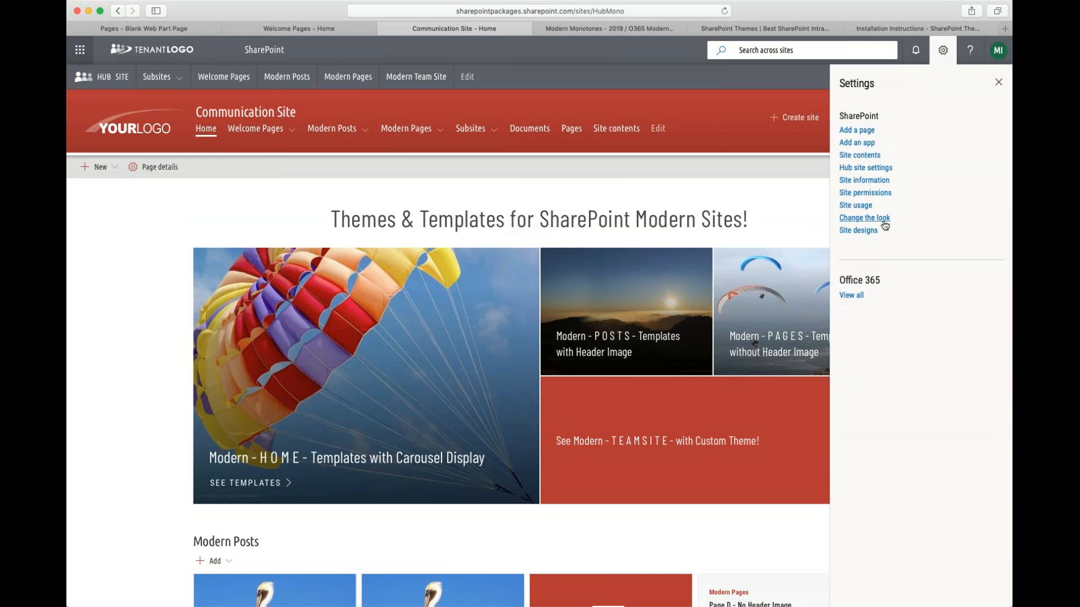
{"action": "left_click", "coordinate": [883, 219]}
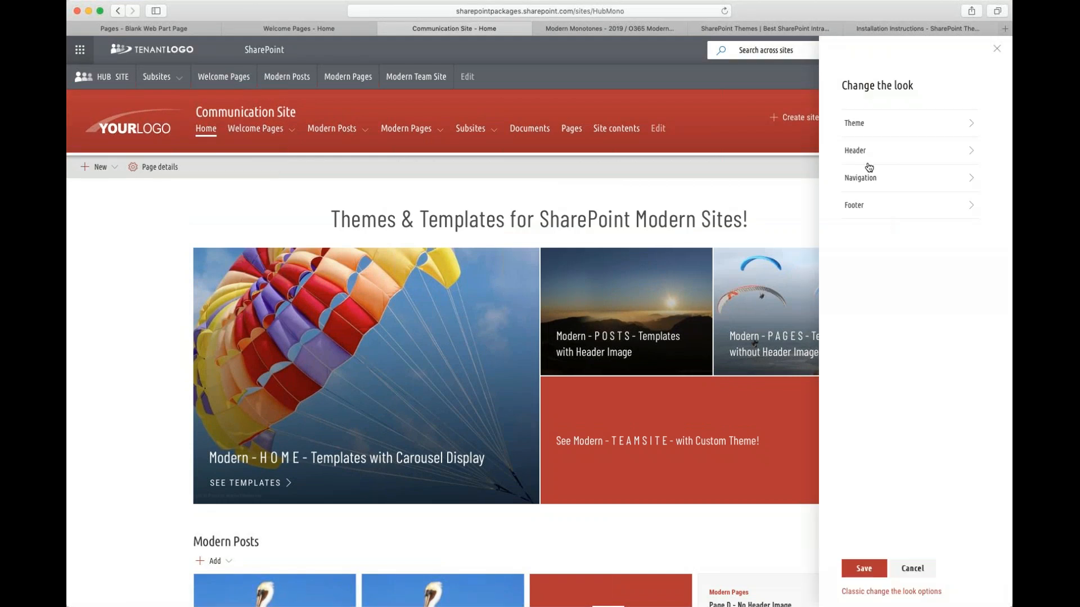
{"action": "left_click", "coordinate": [971, 178]}
{"action": "left_click", "coordinate": [861, 176]}
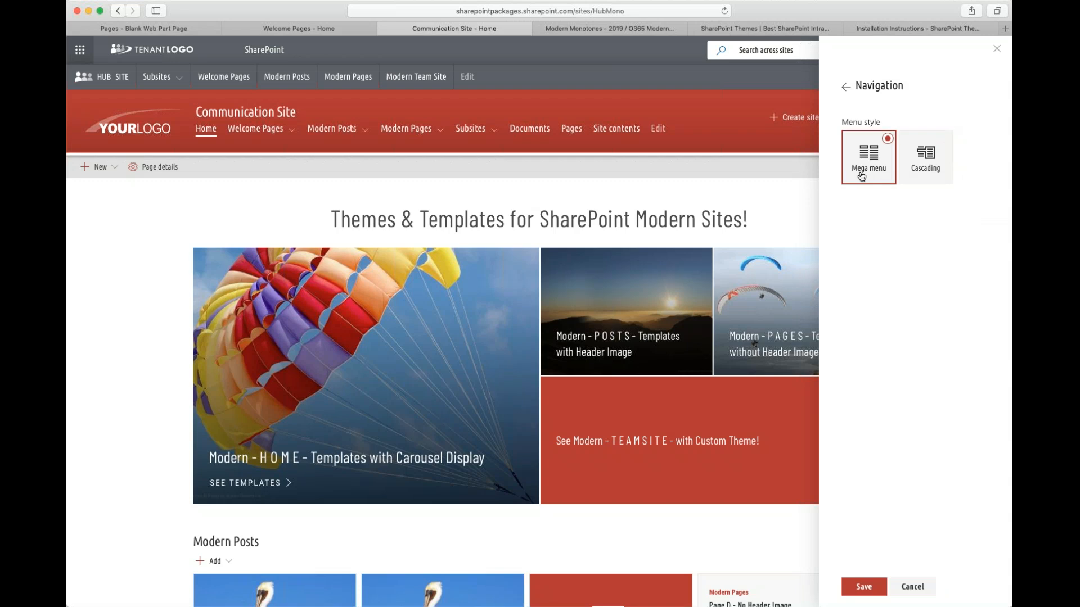
{"action": "left_click", "coordinate": [179, 82]}
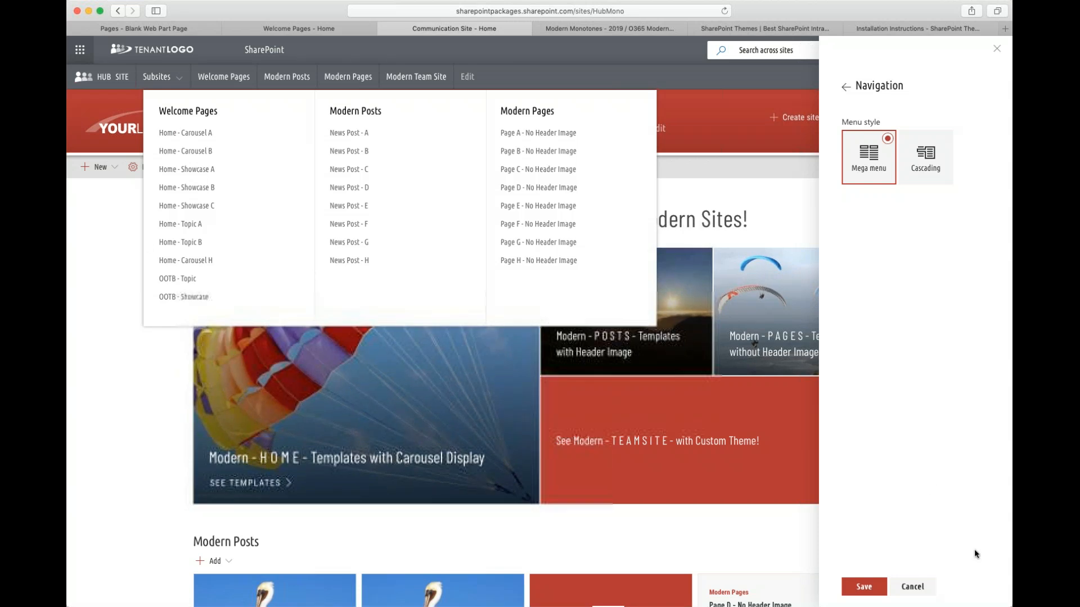
{"action": "left_click", "coordinate": [916, 587]}
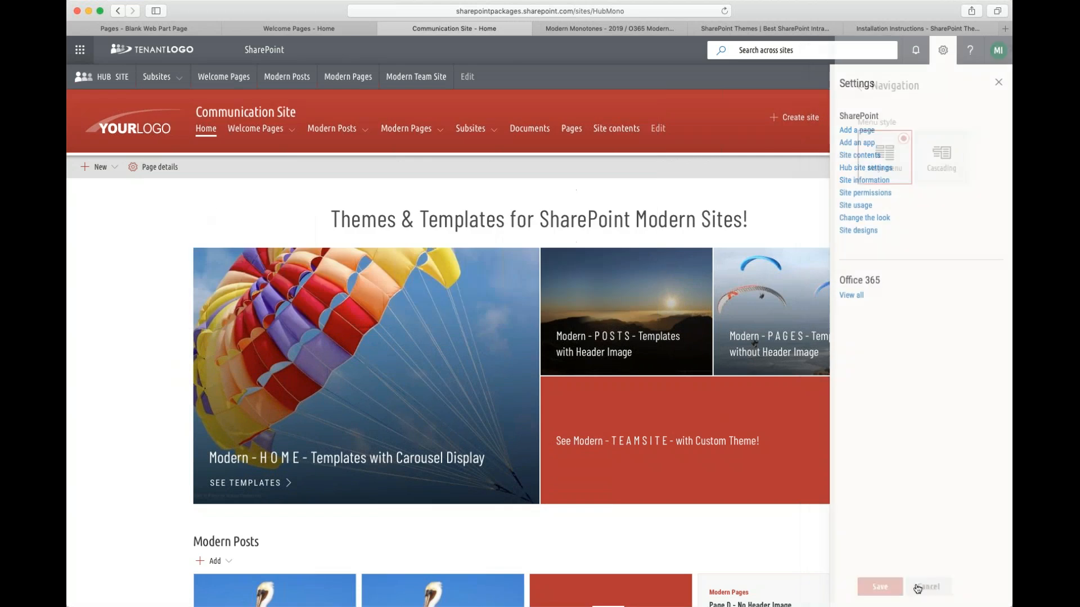
{"action": "left_click", "coordinate": [999, 82]}
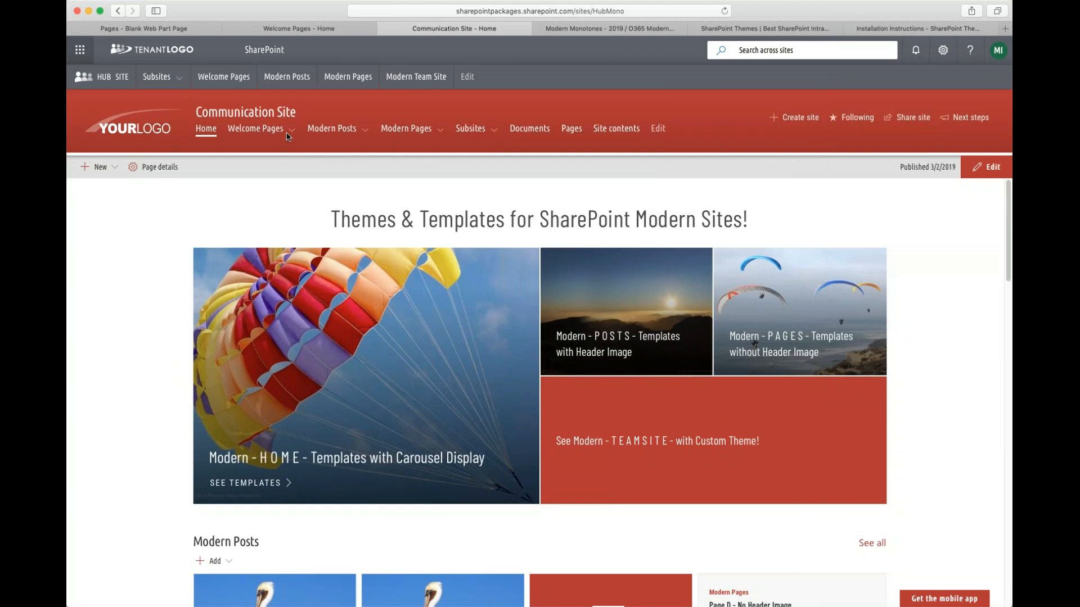
- Examine the Communication Site's Modern Posts mega menu, then return to the first Welcome Pages tab and close settings
{"action": "mouse_move", "coordinate": [330, 143]}
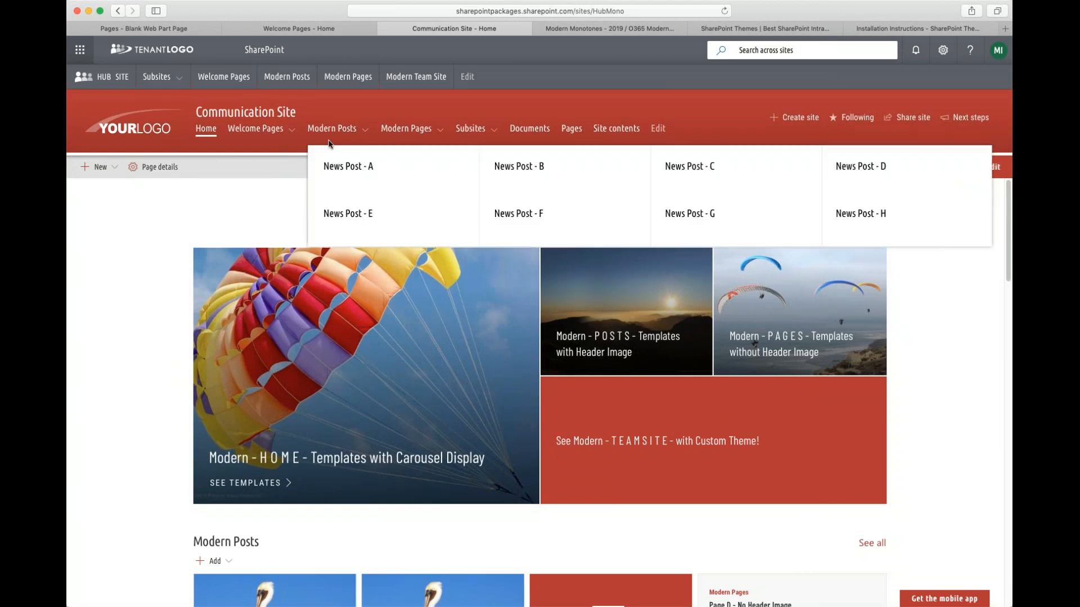
{"action": "left_click", "coordinate": [916, 50]}
{"action": "left_click", "coordinate": [943, 50]}
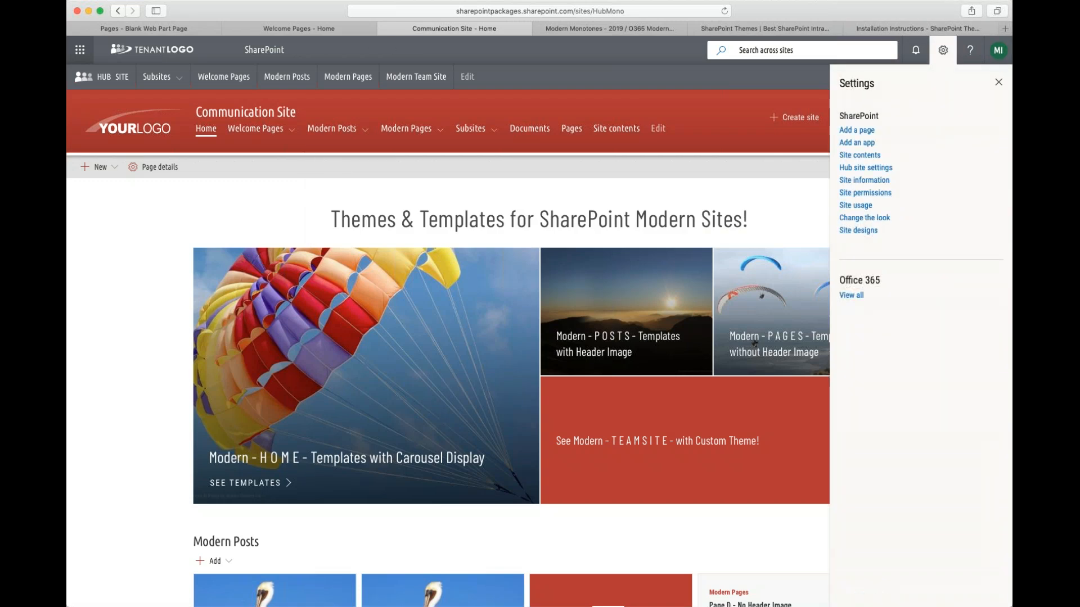
{"action": "left_click", "coordinate": [301, 25]}
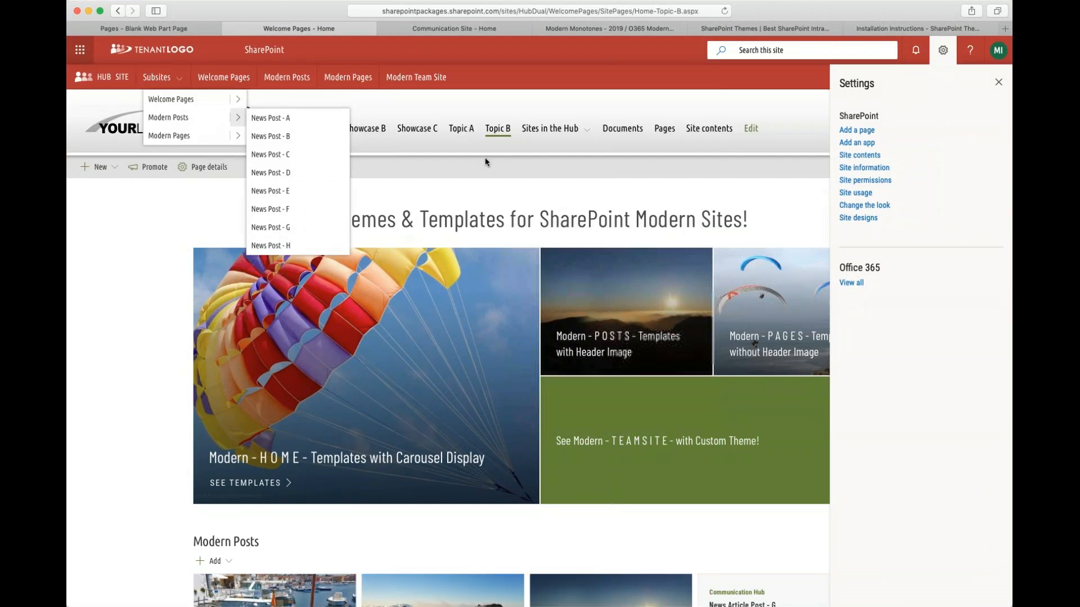
{"action": "left_click", "coordinate": [998, 82]}
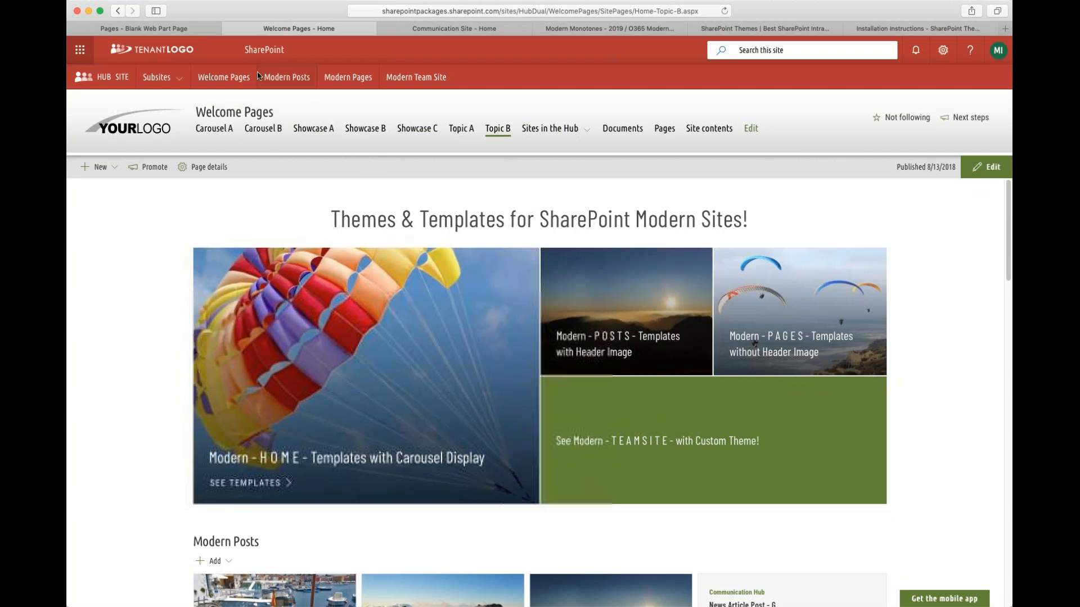
- Open the hub's Modern Posts site and scroll through the News Post - A template
{"action": "left_click", "coordinate": [292, 82]}
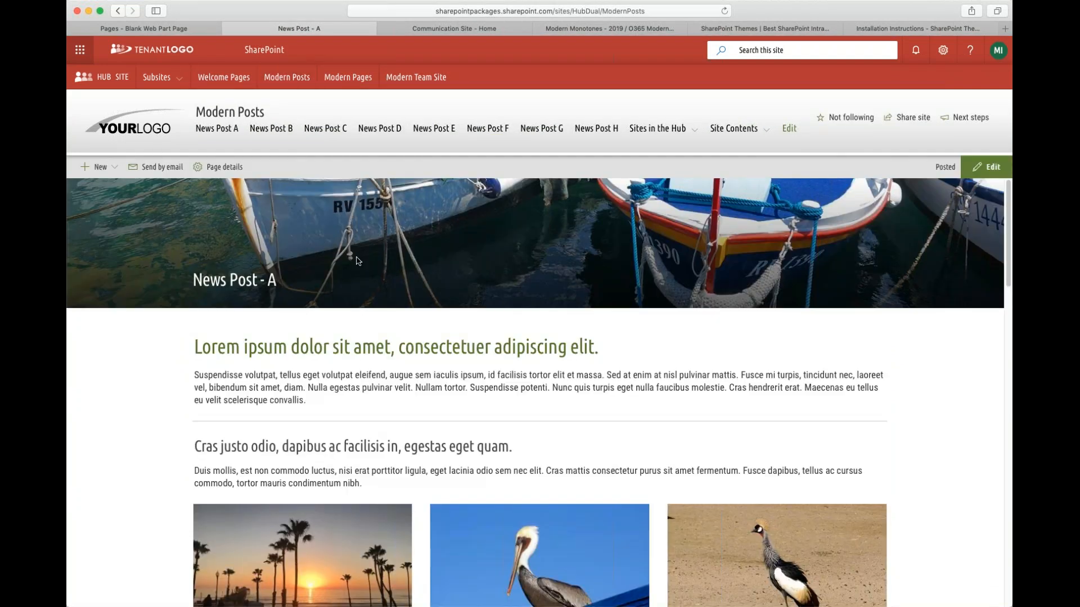
{"action": "scroll", "coordinate": [724, 377], "scroll_direction": "down", "scroll_amount": 6}
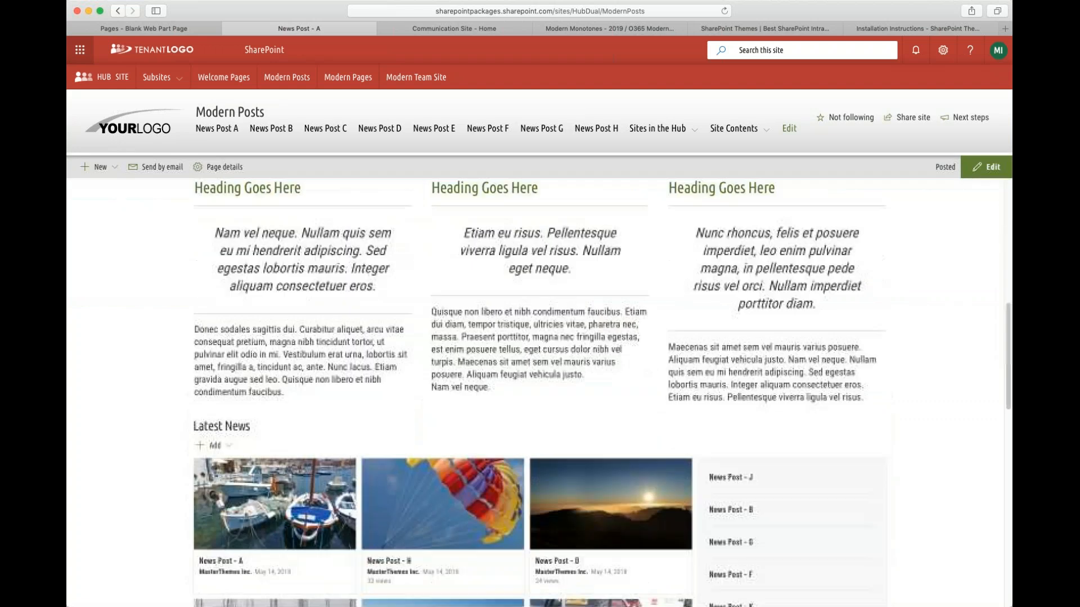
{"action": "scroll", "coordinate": [294, 391], "scroll_direction": "up", "scroll_amount": 3}
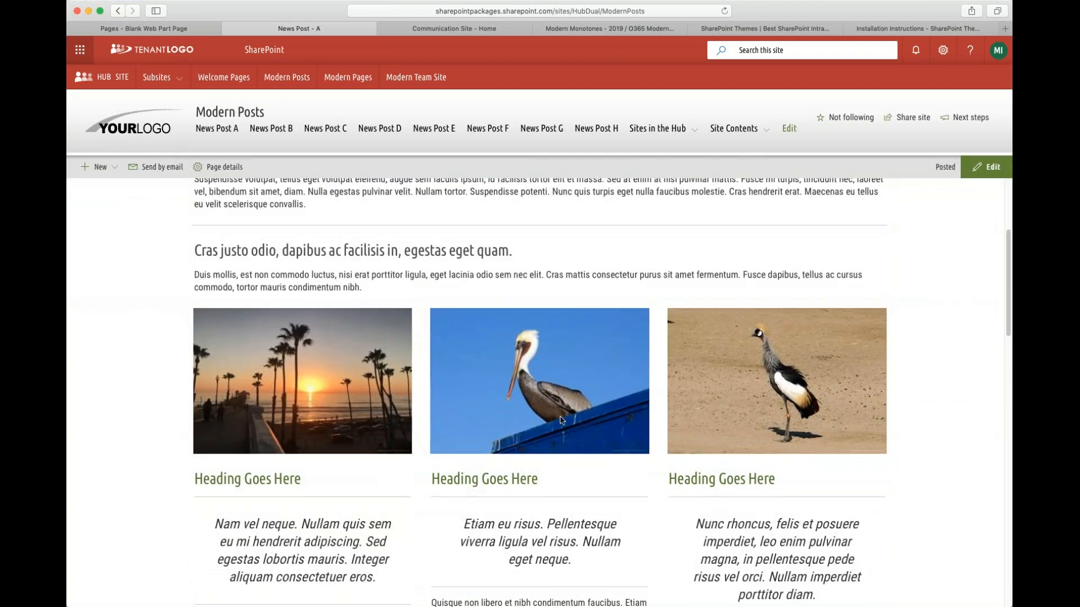
{"action": "scroll", "coordinate": [900, 479], "scroll_direction": "down", "scroll_amount": 1}
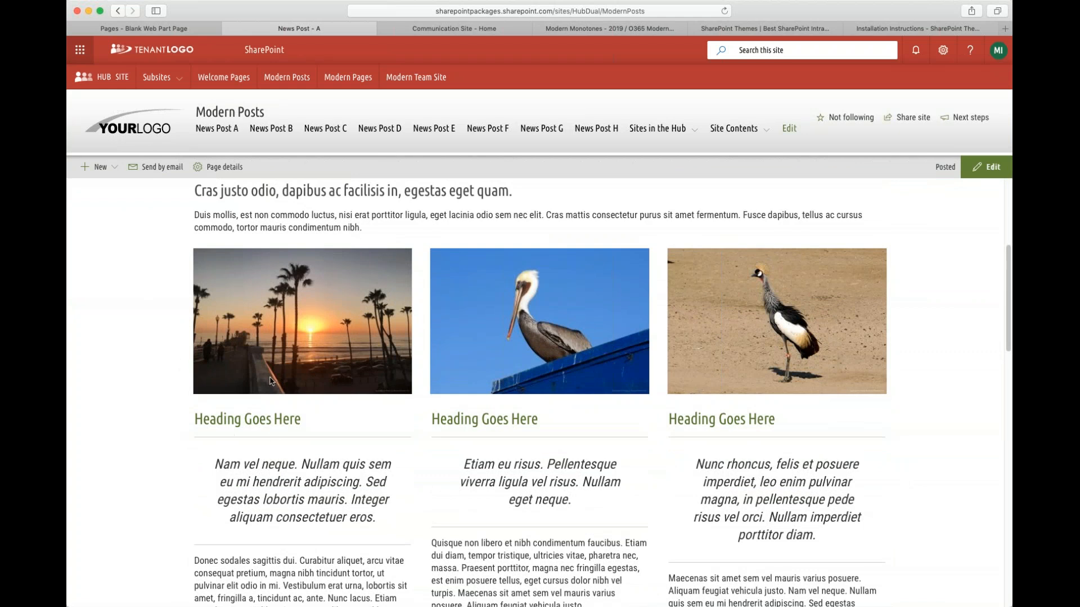
{"action": "scroll", "coordinate": [330, 468], "scroll_direction": "down", "scroll_amount": 1}
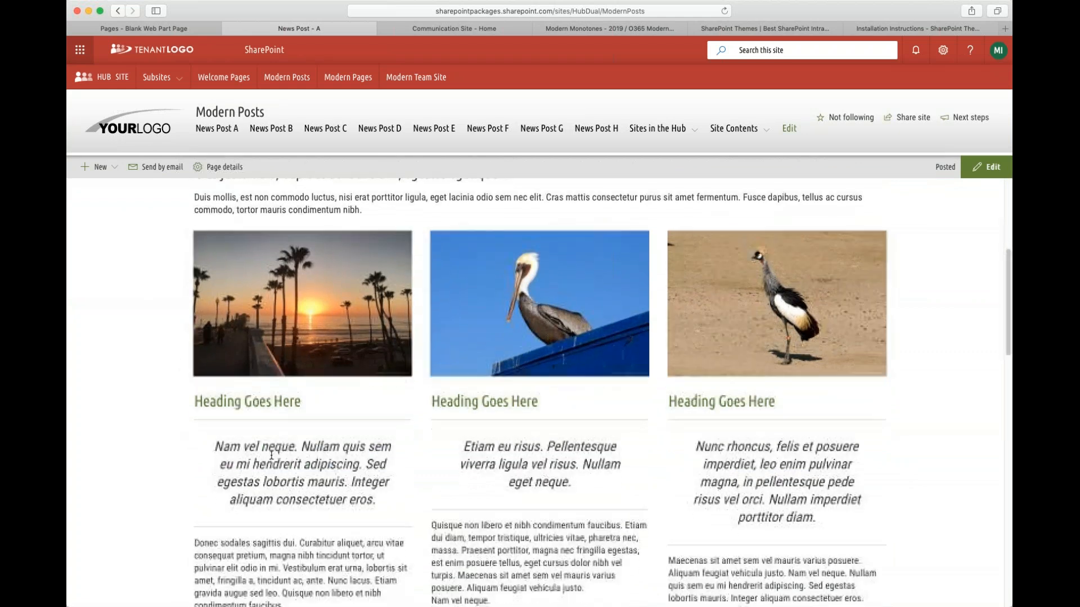
{"action": "left_click_drag", "start_coordinate": [259, 447], "coordinate": [370, 464]}
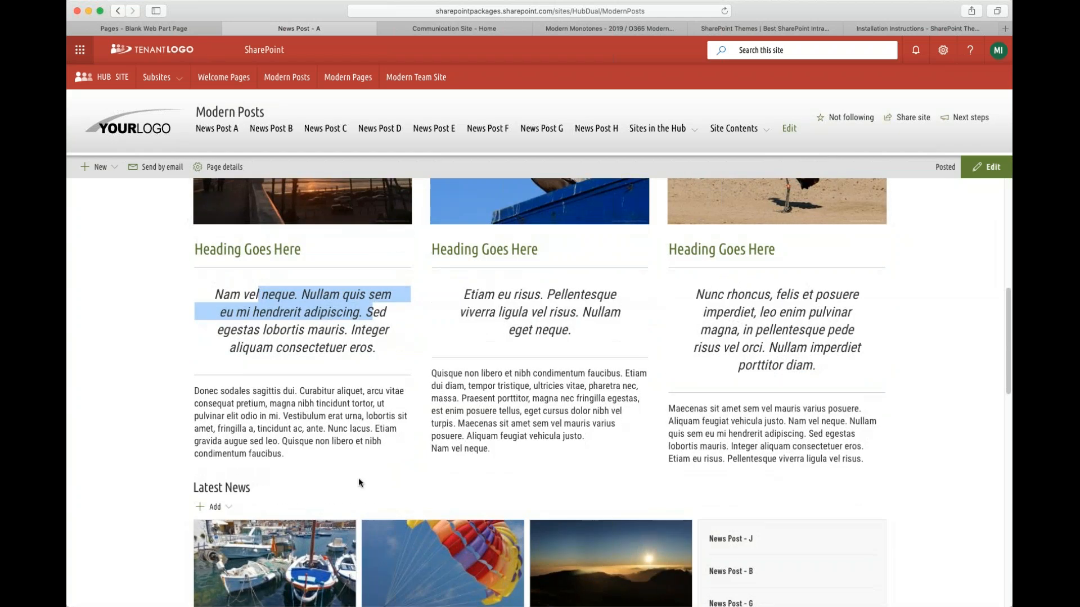
{"action": "scroll", "coordinate": [771, 508], "scroll_direction": "down", "scroll_amount": 10}
{"action": "scroll", "coordinate": [561, 511], "scroll_direction": "down", "scroll_amount": 6}
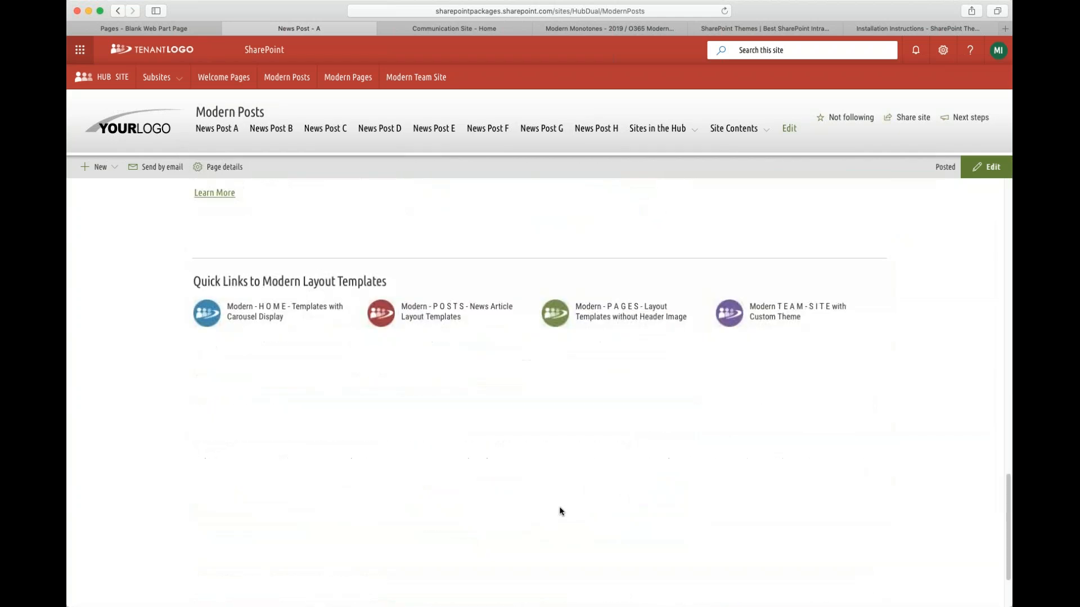
{"action": "scroll", "coordinate": [598, 500], "scroll_direction": "down", "scroll_amount": 2}
{"action": "scroll", "coordinate": [597, 489], "scroll_direction": "up", "scroll_amount": 9}
{"action": "scroll", "coordinate": [597, 478], "scroll_direction": "up", "scroll_amount": 15}
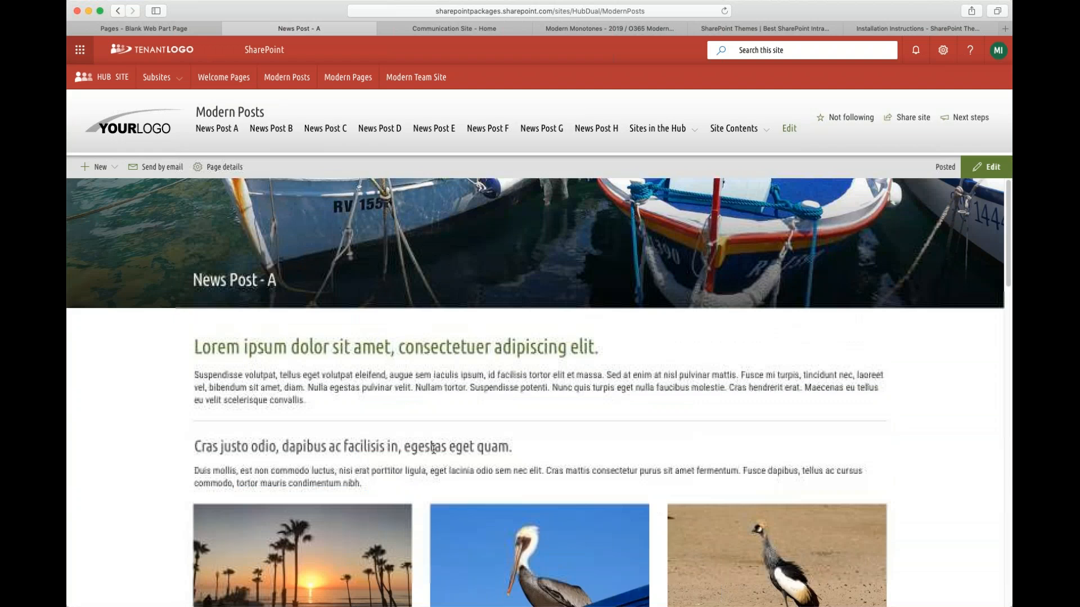
- Open the News Post - B template and scroll through its layout
{"action": "left_click", "coordinate": [275, 136]}
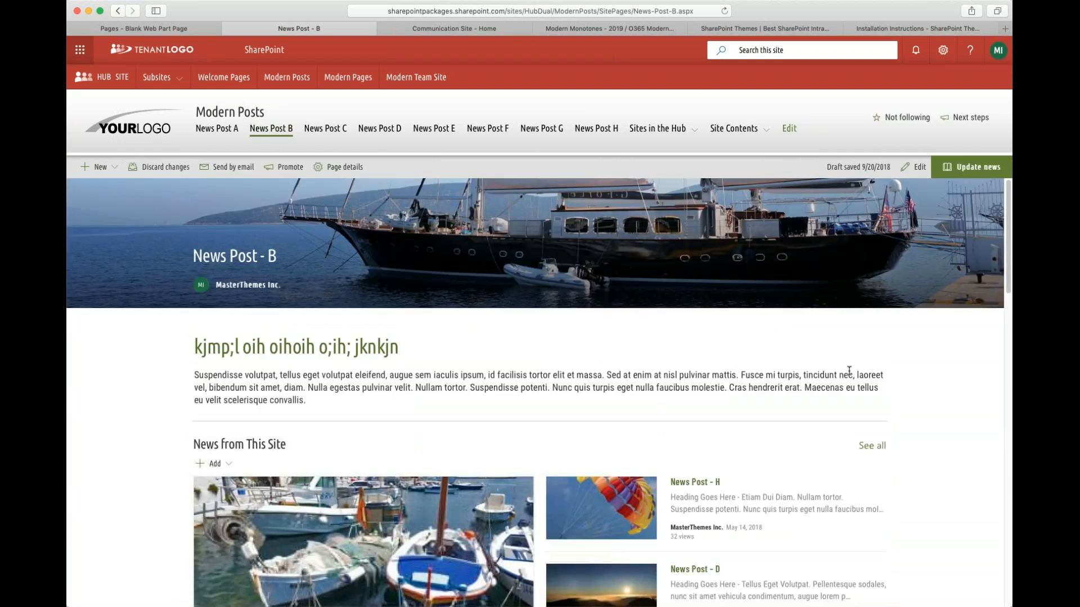
{"action": "scroll", "coordinate": [849, 371], "scroll_direction": "down", "scroll_amount": 15}
{"action": "scroll", "coordinate": [518, 308], "scroll_direction": "up", "scroll_amount": 15}
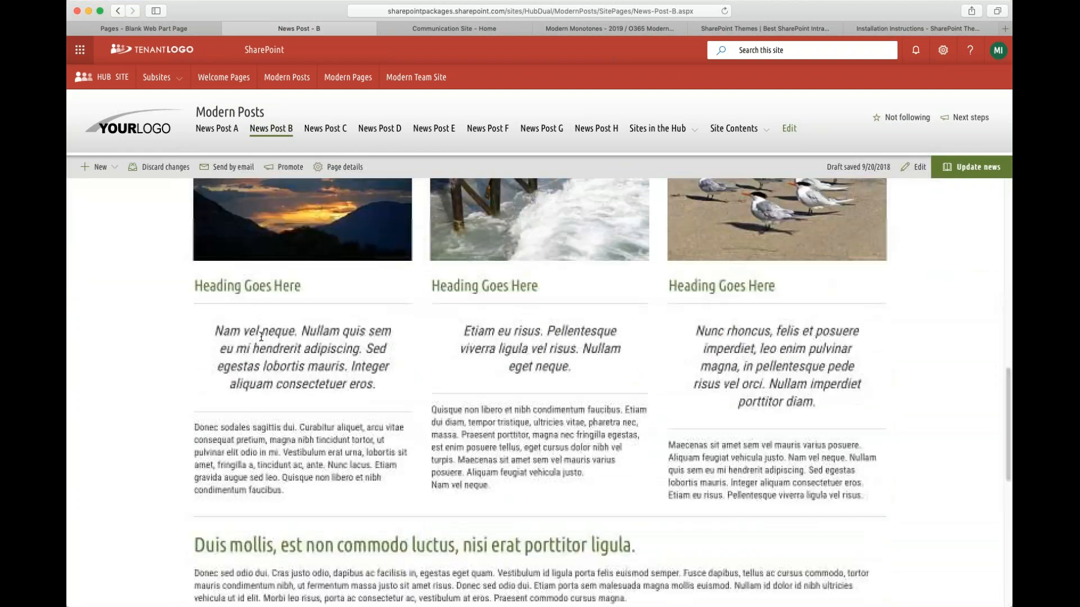
{"action": "scroll", "coordinate": [356, 133], "scroll_direction": "down", "scroll_amount": 4}
- Open and scroll through the News Post - C template, then browse the News Post - D template
{"action": "left_click", "coordinate": [356, 131]}
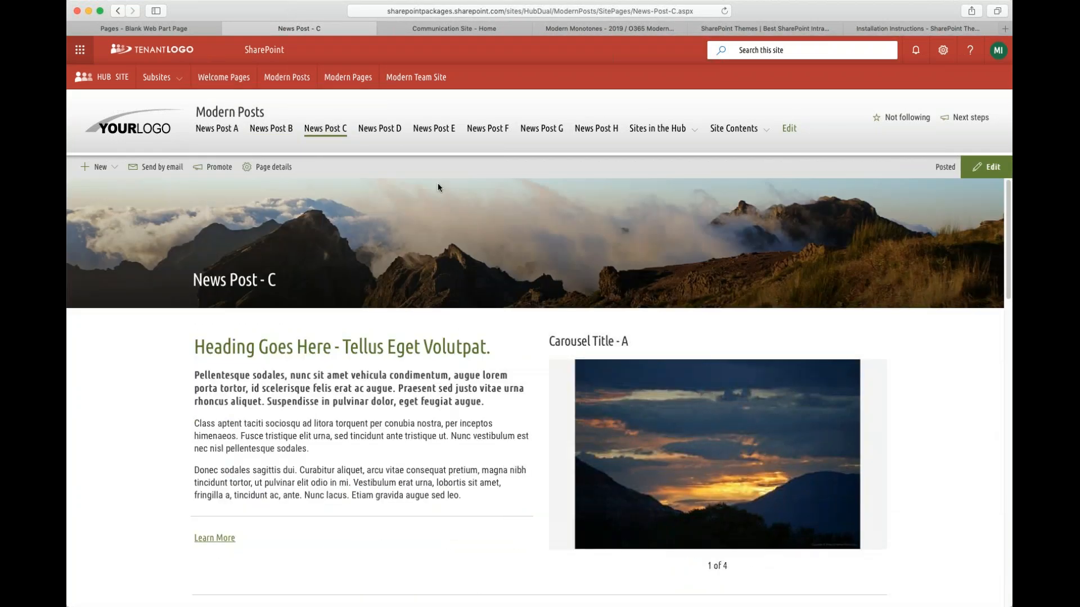
{"action": "scroll", "coordinate": [429, 417], "scroll_direction": "down", "scroll_amount": 10}
{"action": "scroll", "coordinate": [416, 395], "scroll_direction": "up", "scroll_amount": 5}
{"action": "scroll", "coordinate": [416, 396], "scroll_direction": "up", "scroll_amount": 6}
{"action": "scroll", "coordinate": [510, 383], "scroll_direction": "down", "scroll_amount": 2}
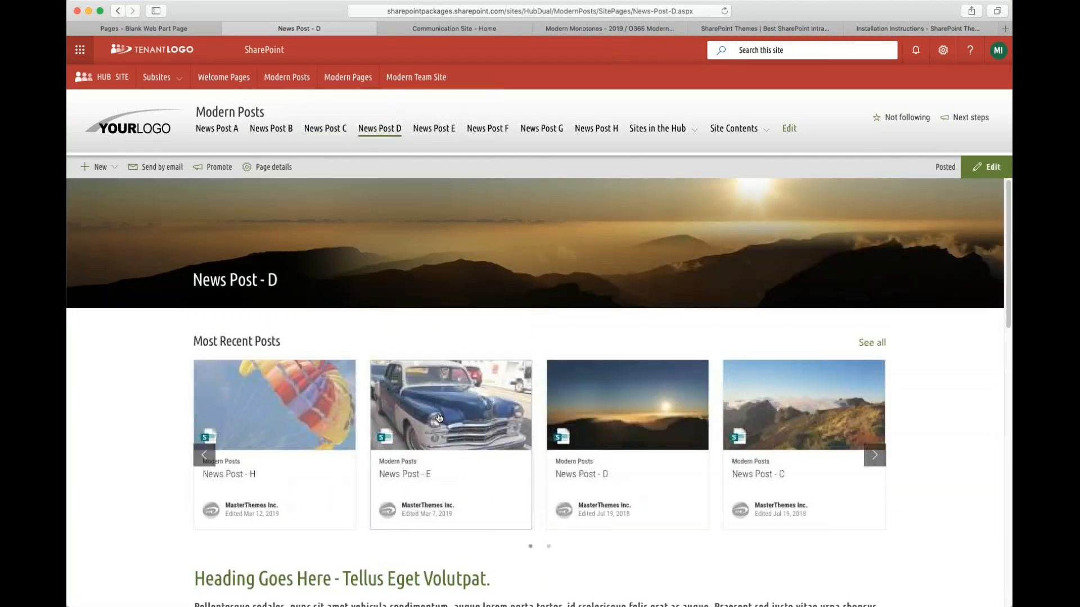
{"action": "scroll", "coordinate": [156, 470], "scroll_direction": "down", "scroll_amount": 3}
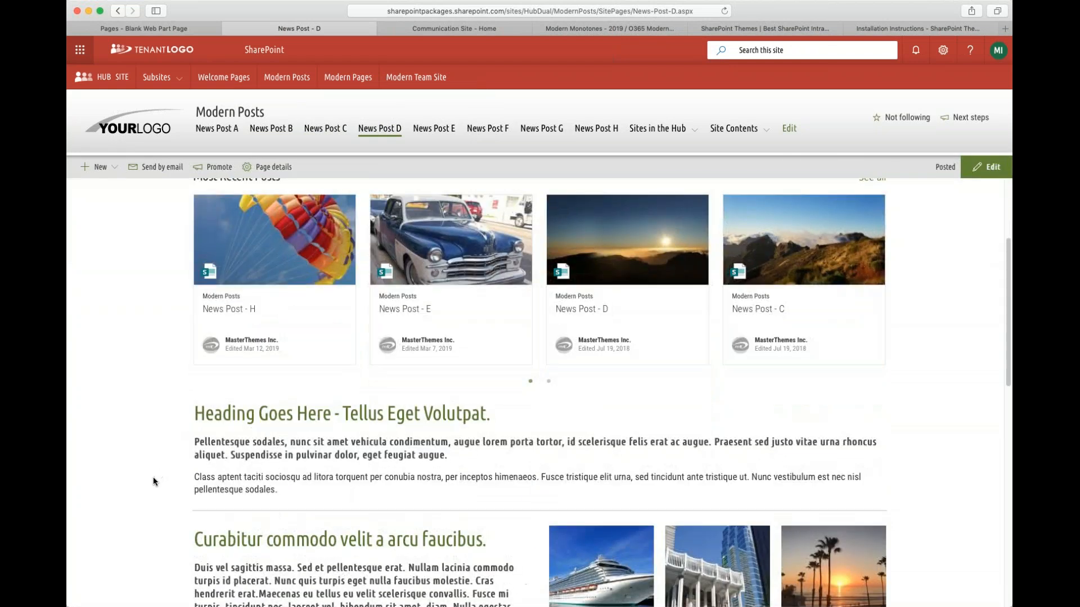
{"action": "scroll", "coordinate": [154, 476], "scroll_direction": "down", "scroll_amount": 6}
{"action": "scroll", "coordinate": [153, 482], "scroll_direction": "down", "scroll_amount": 6}
{"action": "scroll", "coordinate": [152, 484], "scroll_direction": "up", "scroll_amount": 8}
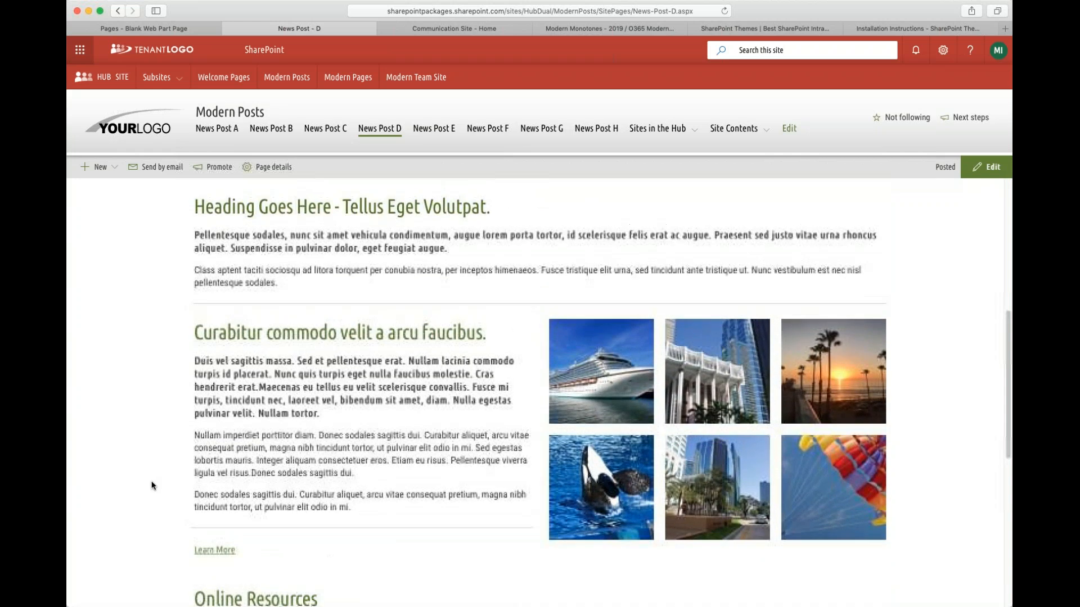
{"action": "scroll", "coordinate": [152, 484], "scroll_direction": "up", "scroll_amount": 3}
{"action": "scroll", "coordinate": [149, 481], "scroll_direction": "down", "scroll_amount": 4}
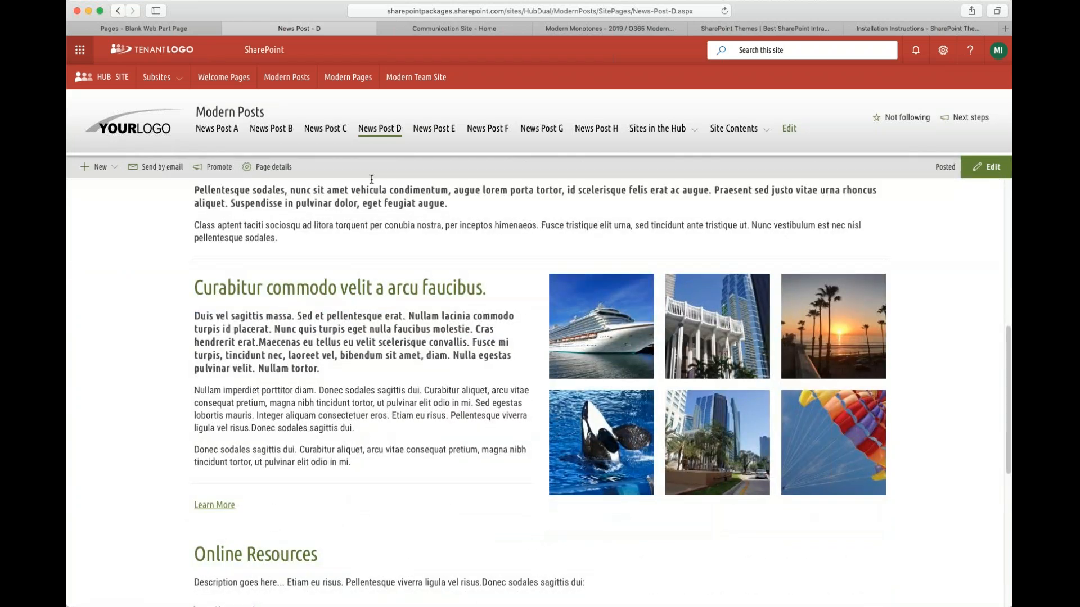
- Open the News Post - E template and scroll down through its columns and article list
{"action": "left_click", "coordinate": [433, 128]}
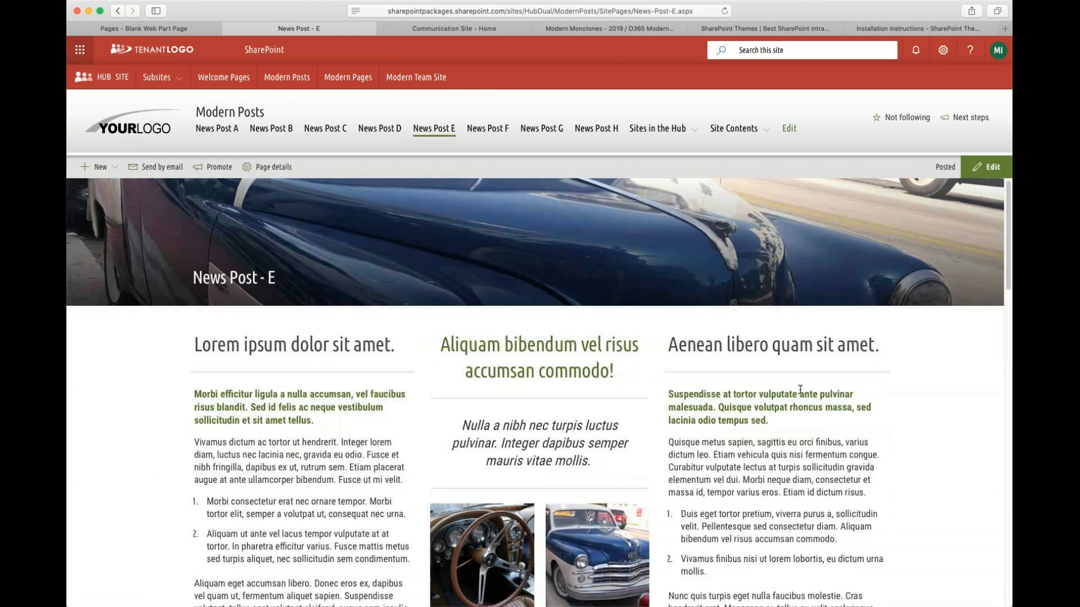
{"action": "scroll", "coordinate": [802, 390], "scroll_direction": "down", "scroll_amount": 3}
{"action": "scroll", "coordinate": [802, 389], "scroll_direction": "down", "scroll_amount": 10}
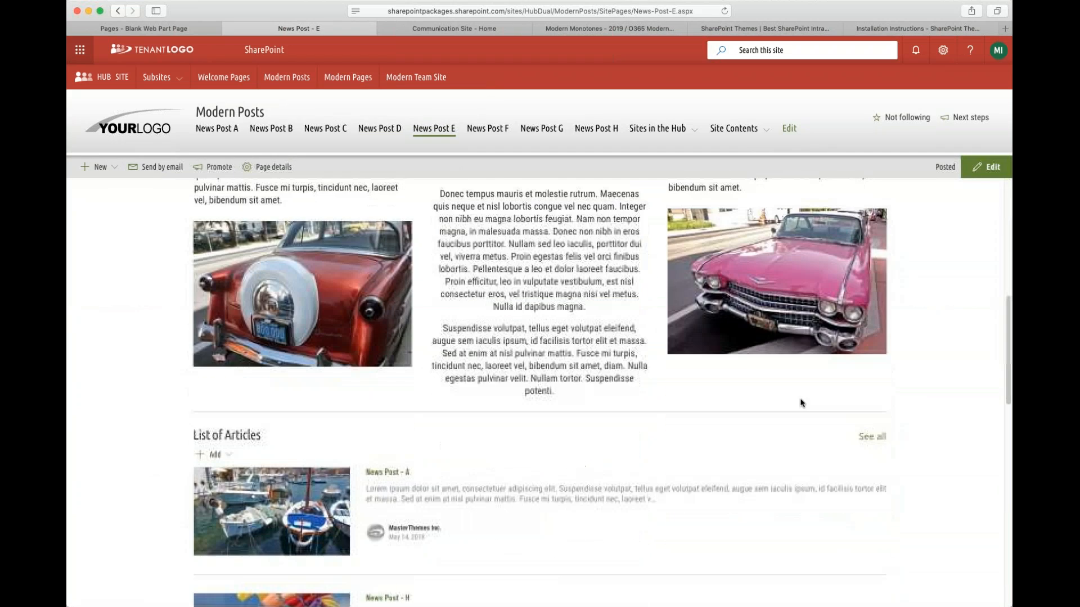
- Open the News Post - F template and step through its two image slideshows
{"action": "scroll", "coordinate": [793, 406], "scroll_direction": "down", "scroll_amount": 15}
{"action": "scroll", "coordinate": [786, 407], "scroll_direction": "up", "scroll_amount": 18}
{"action": "left_click", "coordinate": [487, 129]}
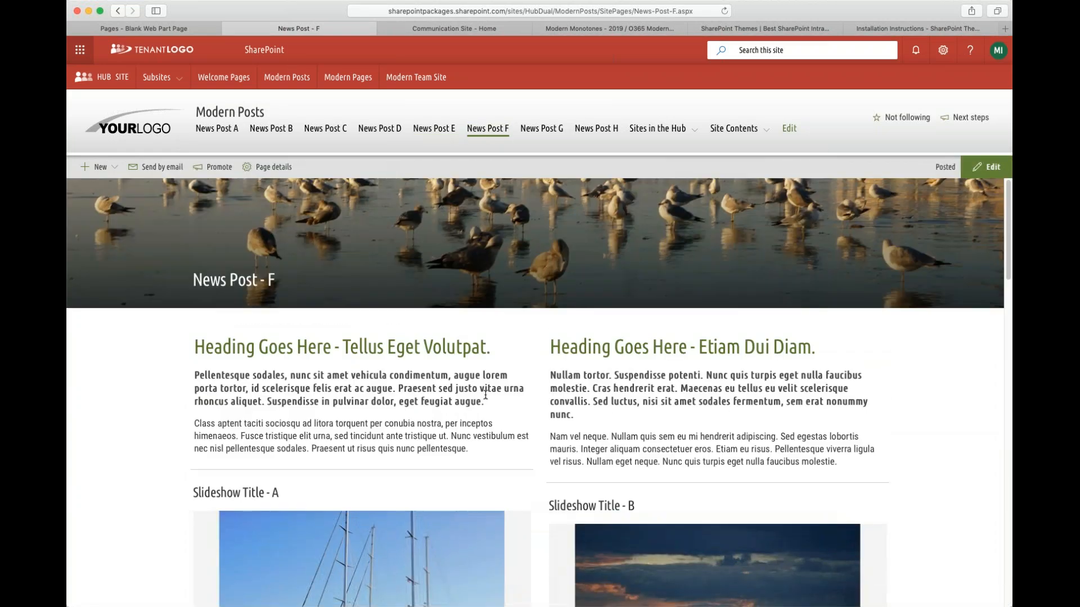
{"action": "scroll", "coordinate": [715, 411], "scroll_direction": "down", "scroll_amount": 5}
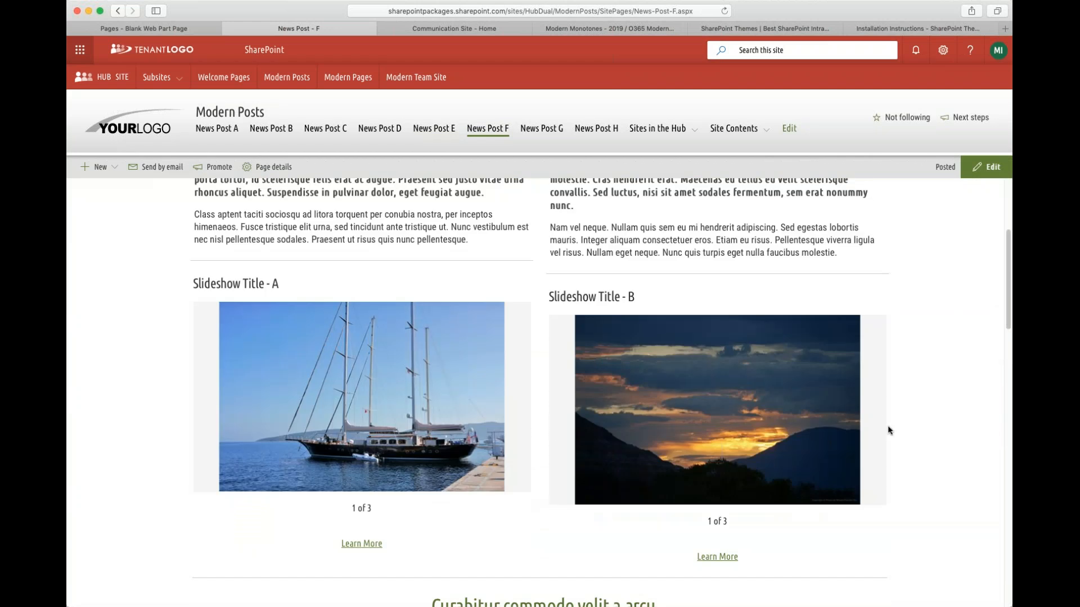
{"action": "left_click", "coordinate": [871, 432]}
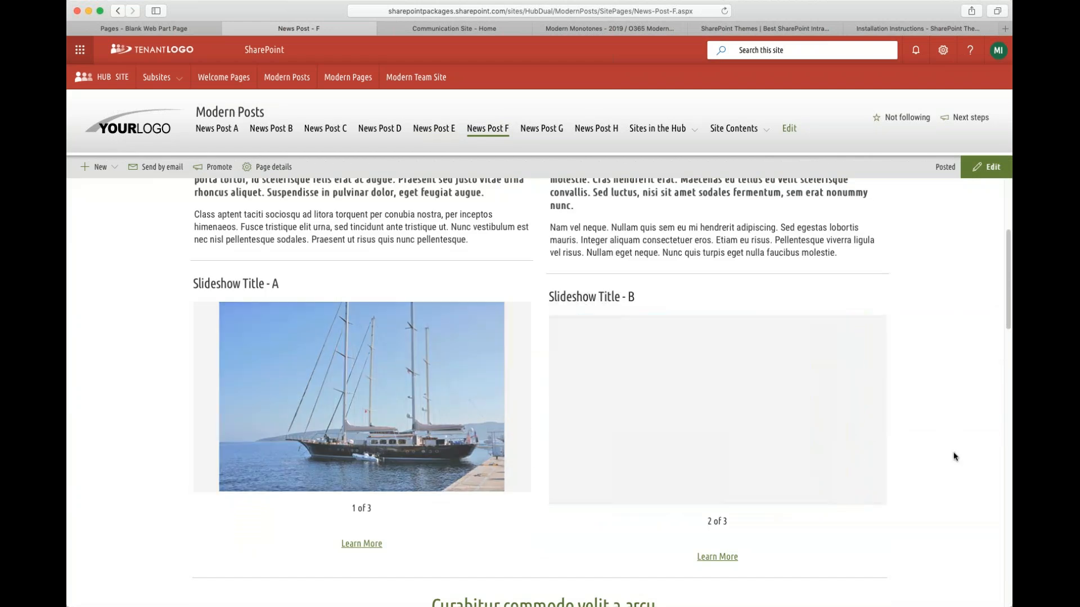
{"action": "left_click", "coordinate": [869, 425]}
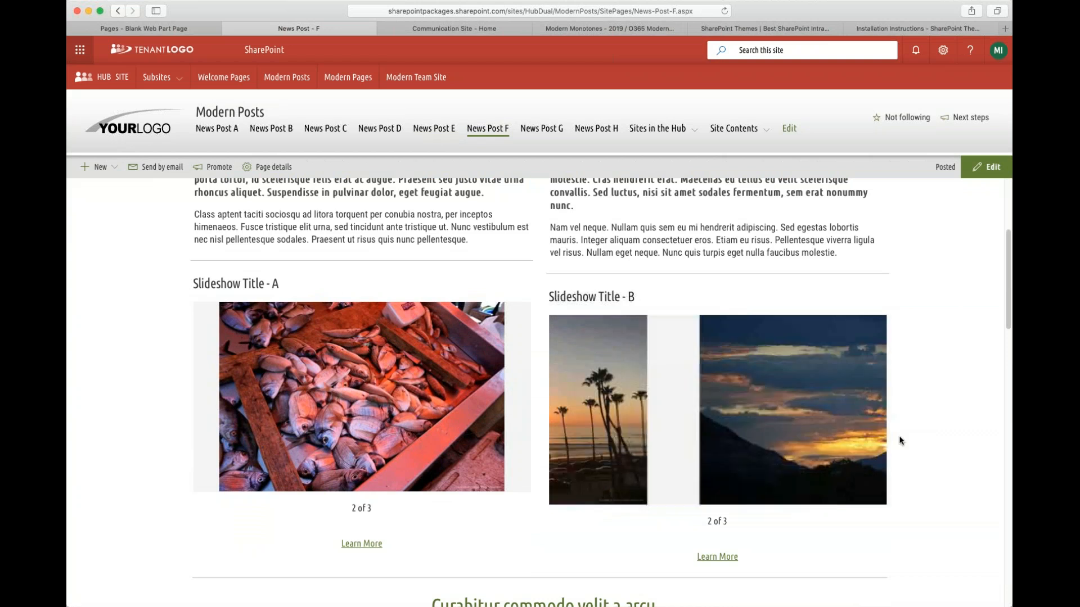
- Scroll down the rest of the News Post - F template, then browse the News Post - G template
{"action": "scroll", "coordinate": [913, 453], "scroll_direction": "down", "scroll_amount": 3}
{"action": "scroll", "coordinate": [914, 454], "scroll_direction": "down", "scroll_amount": 3}
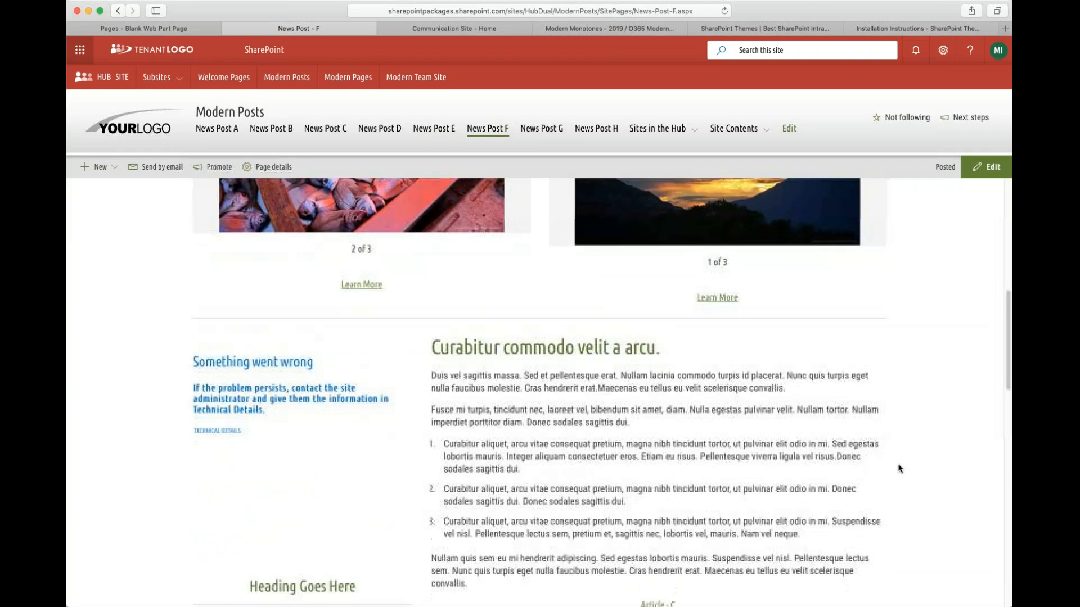
{"action": "scroll", "coordinate": [888, 468], "scroll_direction": "down", "scroll_amount": 8}
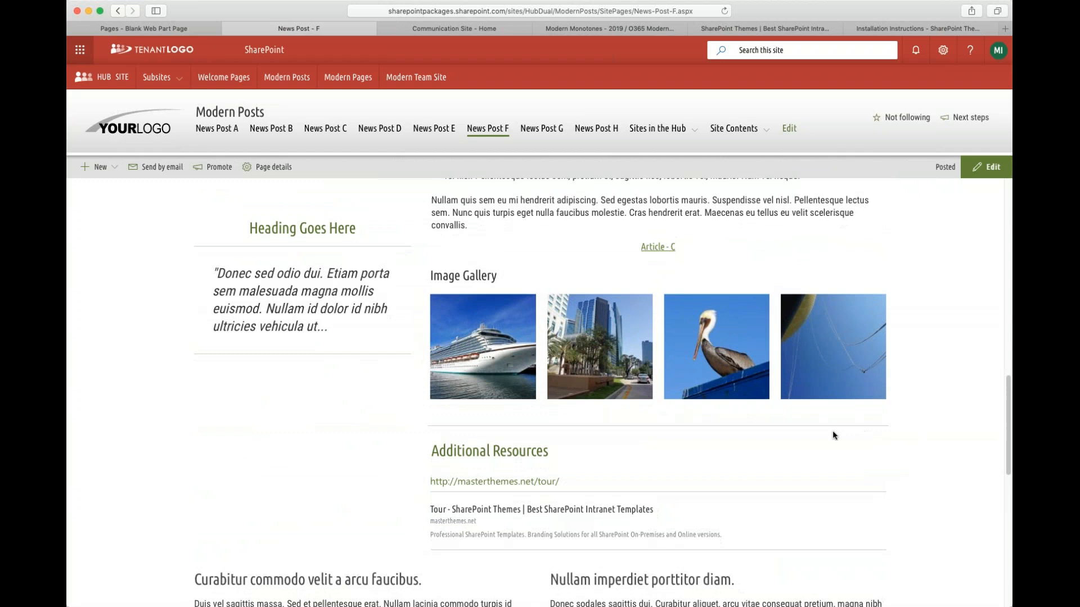
{"action": "scroll", "coordinate": [782, 437], "scroll_direction": "down", "scroll_amount": 4}
{"action": "scroll", "coordinate": [788, 442], "scroll_direction": "down", "scroll_amount": 6}
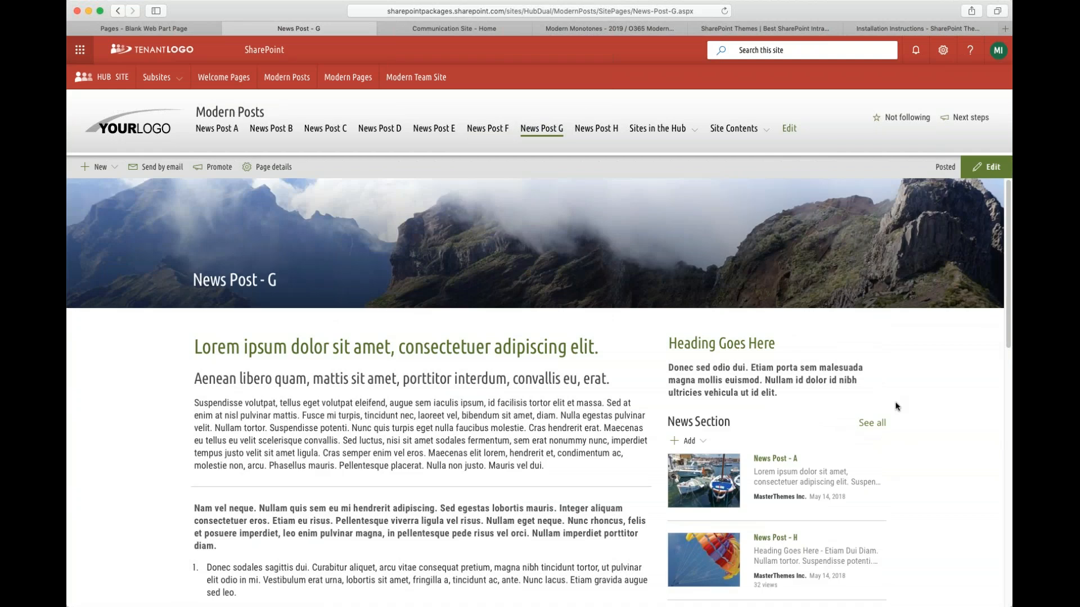
{"action": "scroll", "coordinate": [895, 413], "scroll_direction": "down", "scroll_amount": 15}
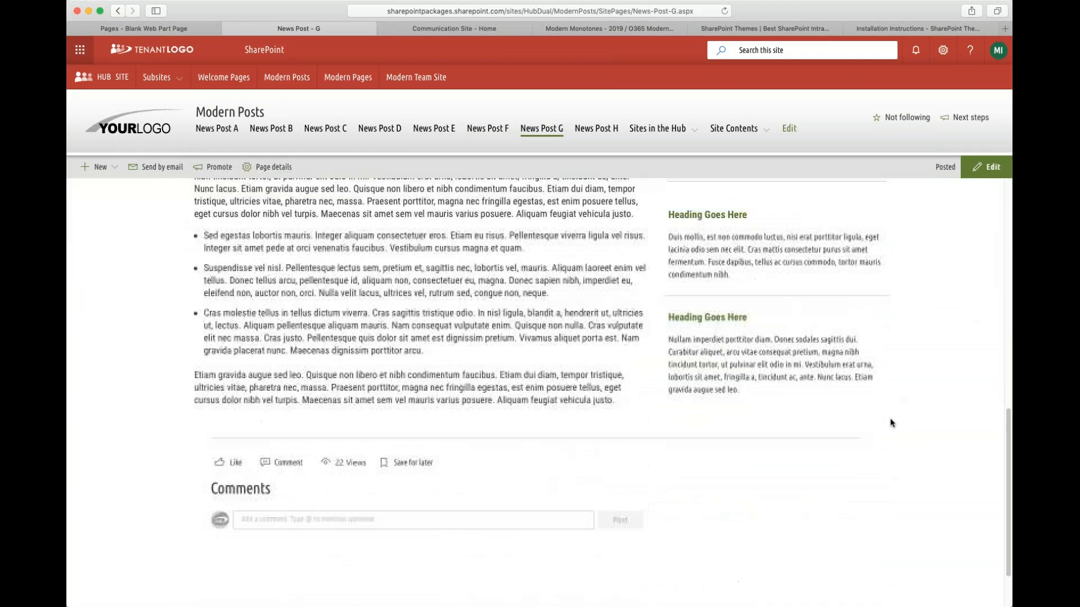
- Open the News Post - H template and scroll through its image galleries and online resources
{"action": "left_click", "coordinate": [597, 129]}
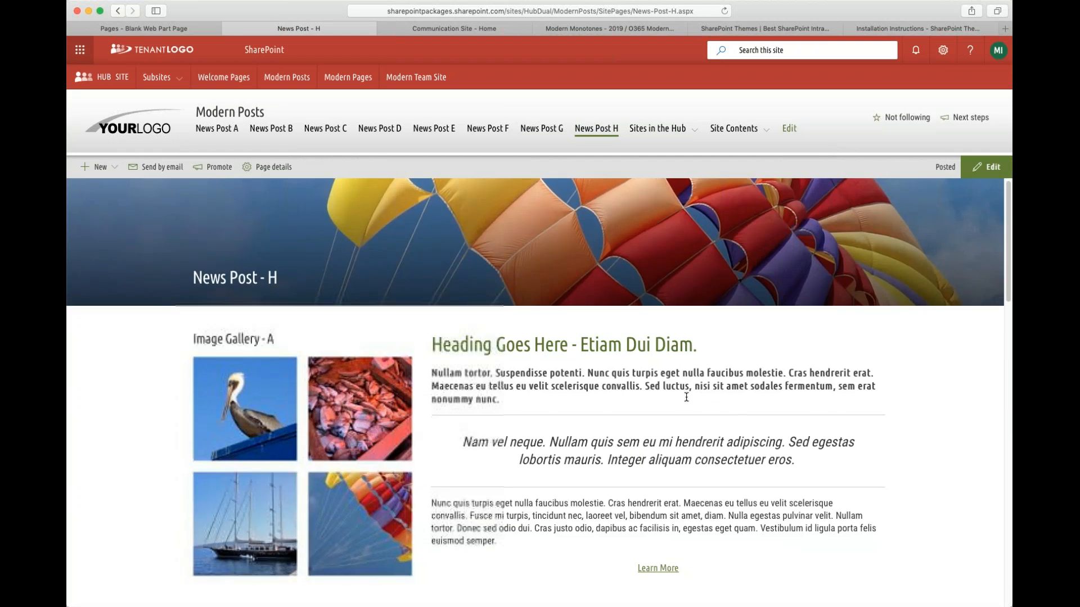
{"action": "scroll", "coordinate": [703, 399], "scroll_direction": "down", "scroll_amount": 5}
{"action": "scroll", "coordinate": [861, 372], "scroll_direction": "down", "scroll_amount": 20}
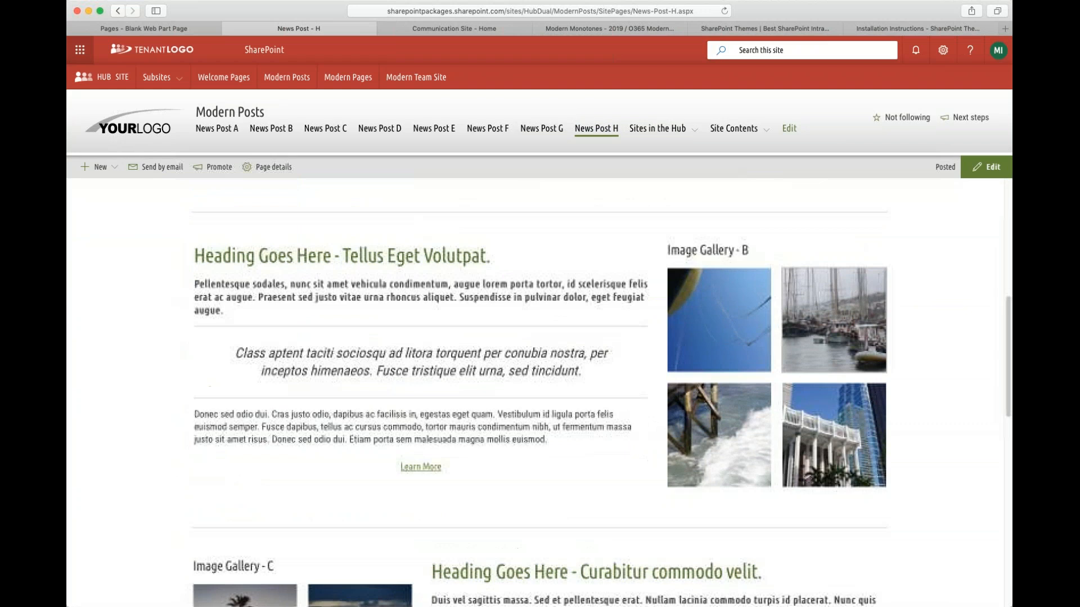
{"action": "scroll", "coordinate": [815, 379], "scroll_direction": "down", "scroll_amount": 15}
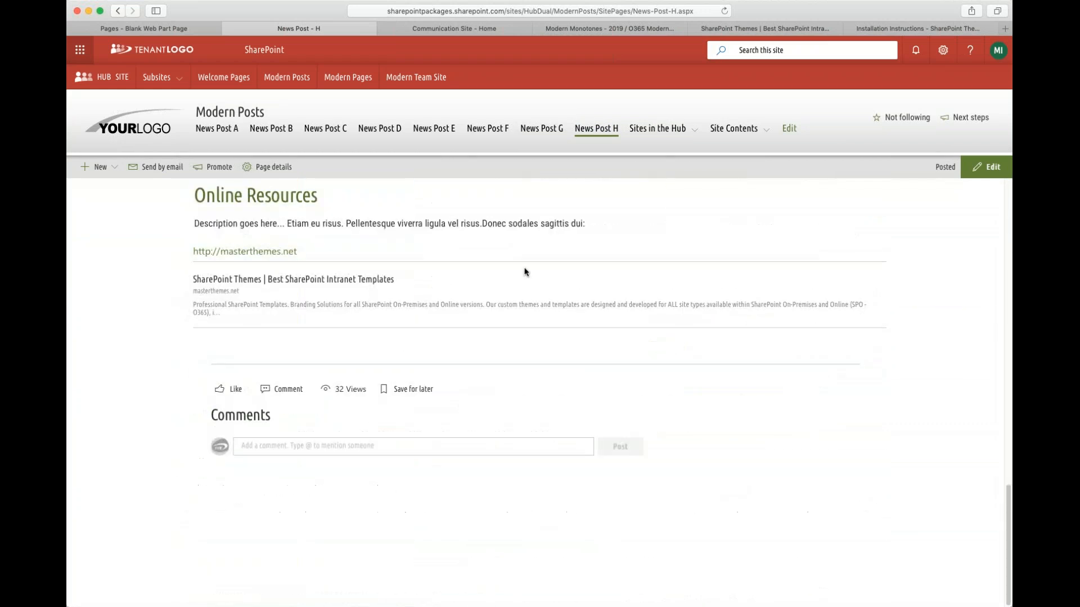
{"action": "scroll", "coordinate": [526, 272], "scroll_direction": "up", "scroll_amount": 15}
{"action": "scroll", "coordinate": [222, 422], "scroll_direction": "down", "scroll_amount": 3}
{"action": "scroll", "coordinate": [222, 422], "scroll_direction": "up", "scroll_amount": 20}
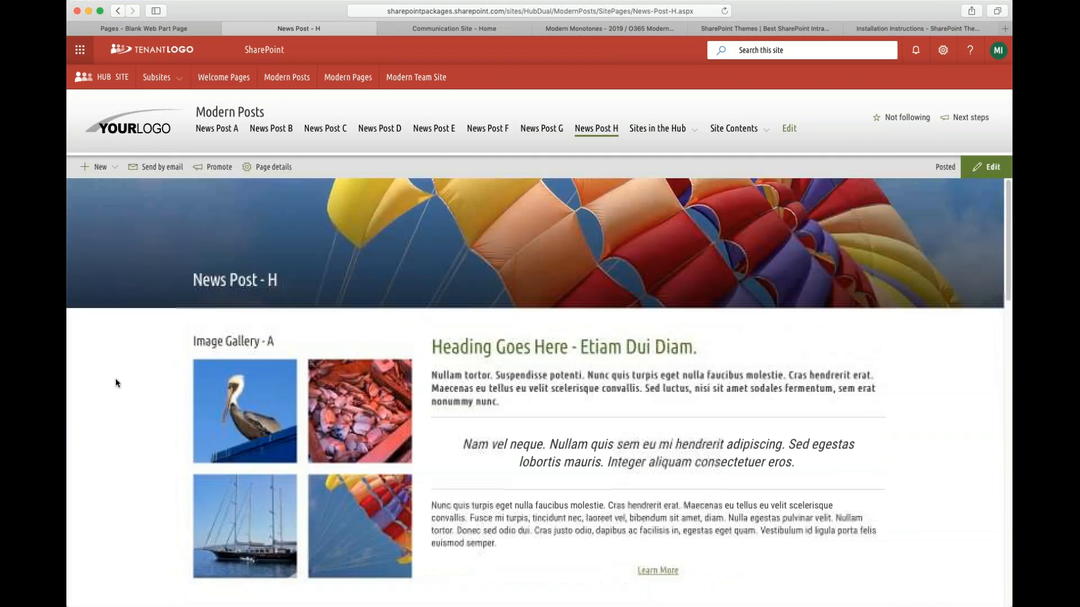
- Open the hub's Modern Pages site and scroll through the Page A - No Header Image layout
{"action": "left_click", "coordinate": [347, 78]}
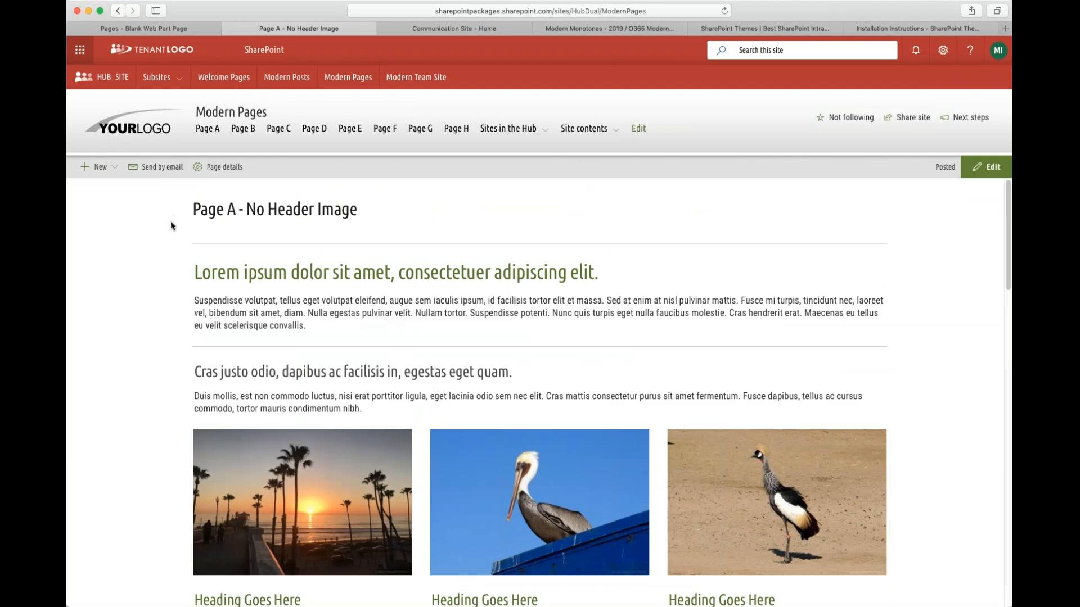
{"action": "scroll", "coordinate": [179, 353], "scroll_direction": "down", "scroll_amount": 20}
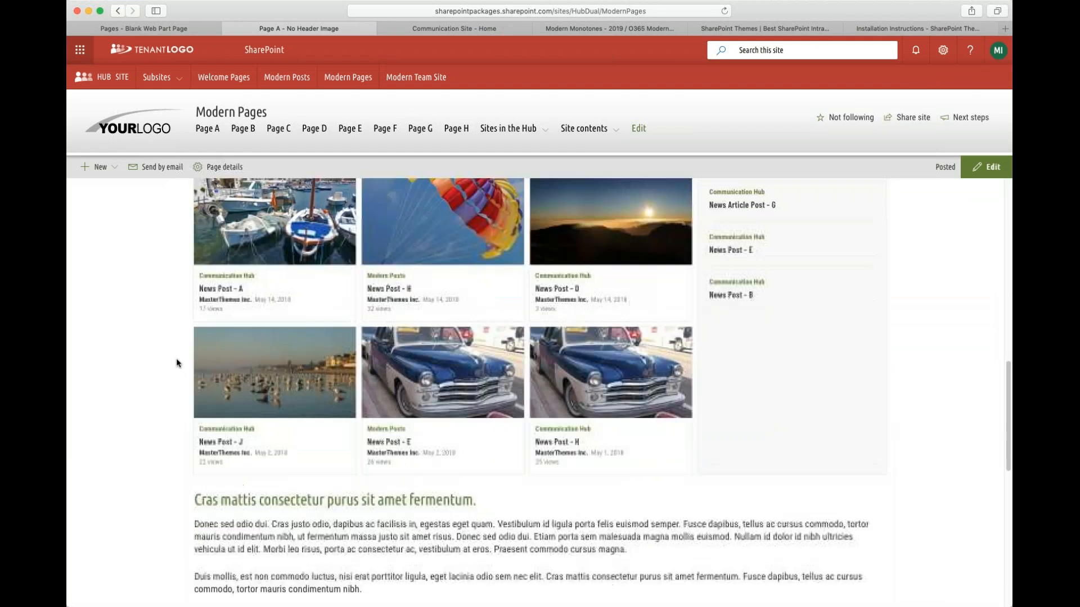
{"action": "scroll", "coordinate": [178, 363], "scroll_direction": "up", "scroll_amount": 20}
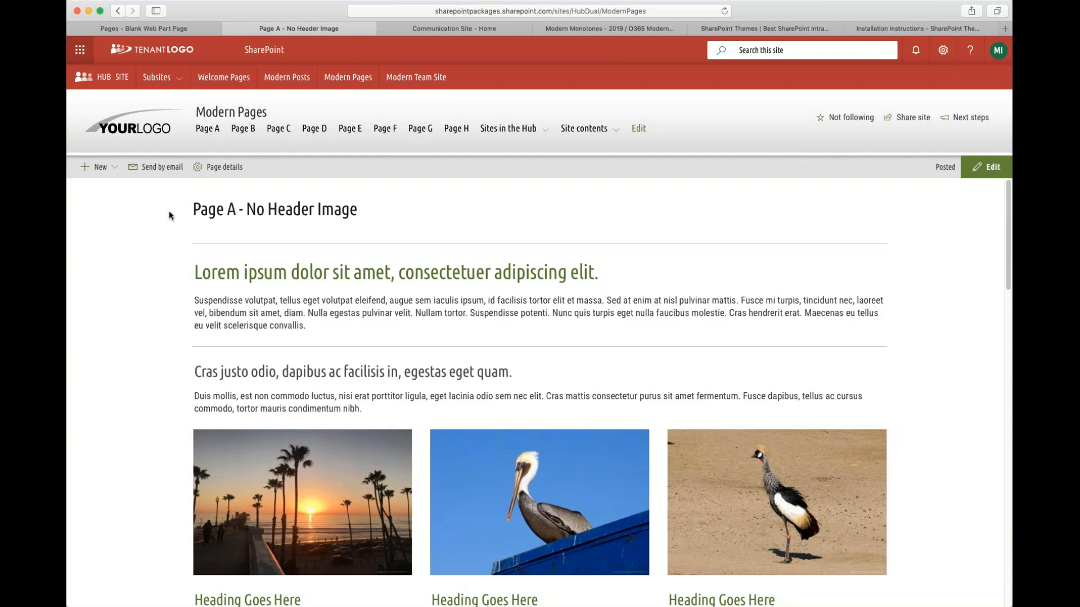
{"action": "left_click_drag", "start_coordinate": [194, 209], "coordinate": [372, 218]}
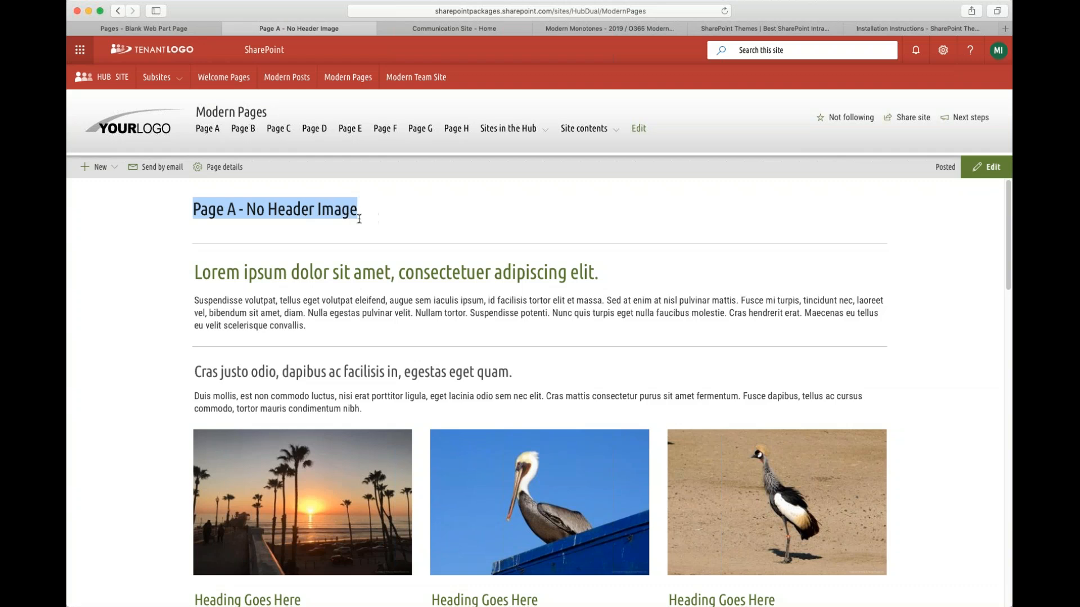
{"action": "left_click", "coordinate": [363, 216]}
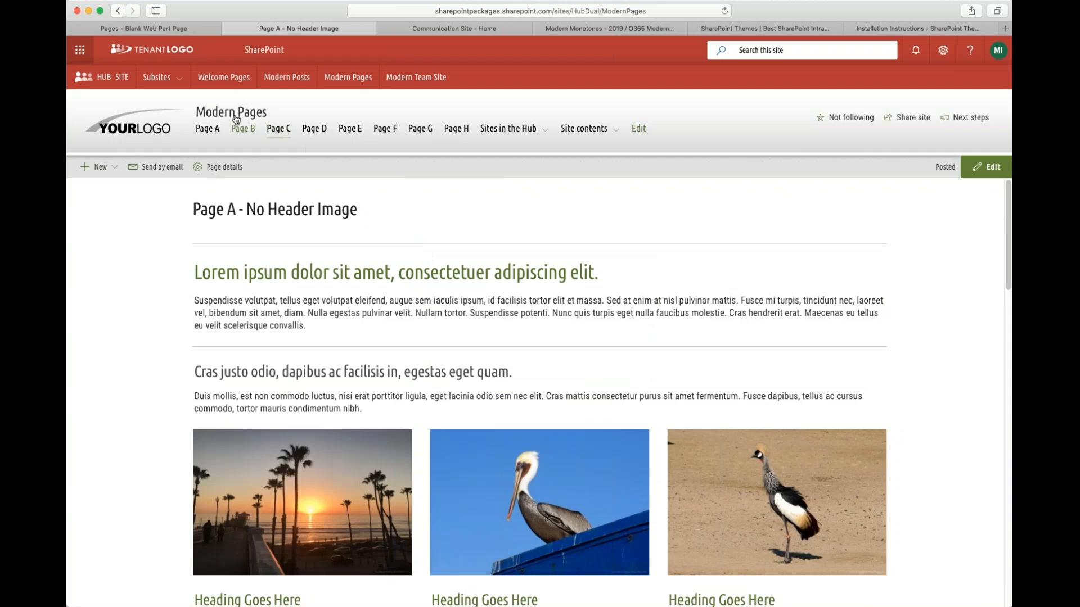
- Open the Page B - No Header Image layout, scroll through its news section, then open Page C
{"action": "left_click", "coordinate": [244, 135]}
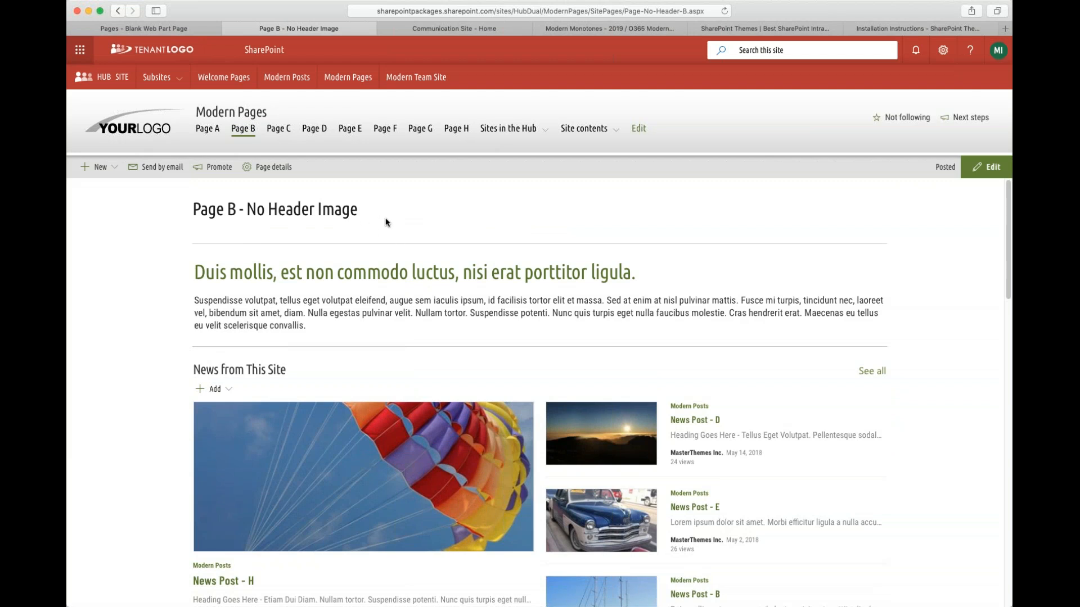
{"action": "left_click_drag", "start_coordinate": [308, 313], "coordinate": [368, 317]}
{"action": "scroll", "coordinate": [554, 408], "scroll_direction": "down", "scroll_amount": 5}
{"action": "scroll", "coordinate": [552, 408], "scroll_direction": "down", "scroll_amount": 6}
{"action": "scroll", "coordinate": [553, 408], "scroll_direction": "down", "scroll_amount": 5}
{"action": "scroll", "coordinate": [552, 408], "scroll_direction": "up", "scroll_amount": 15}
{"action": "left_click", "coordinate": [273, 132]}
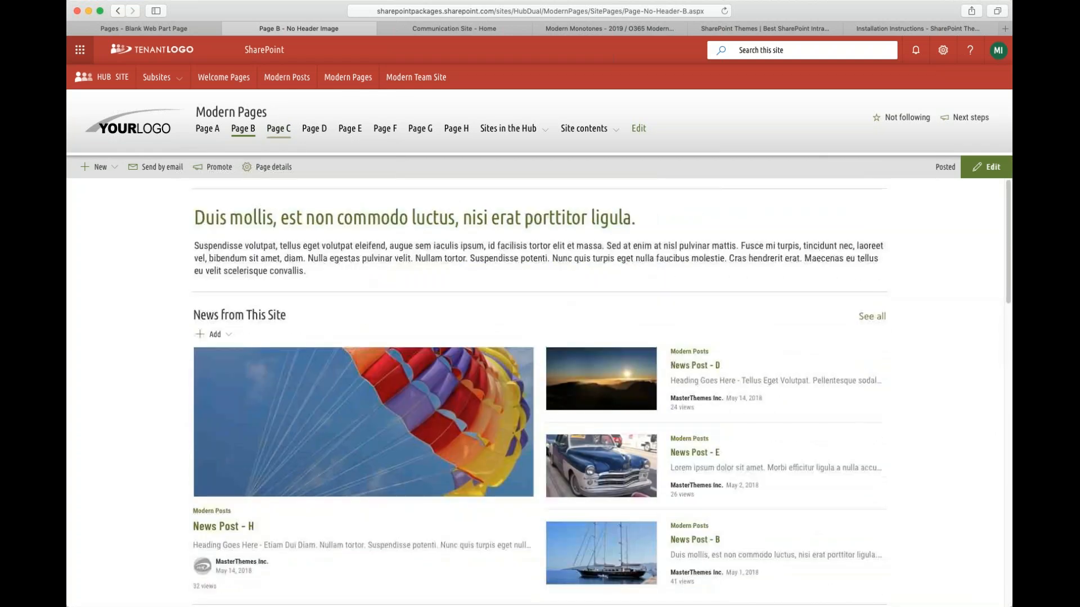